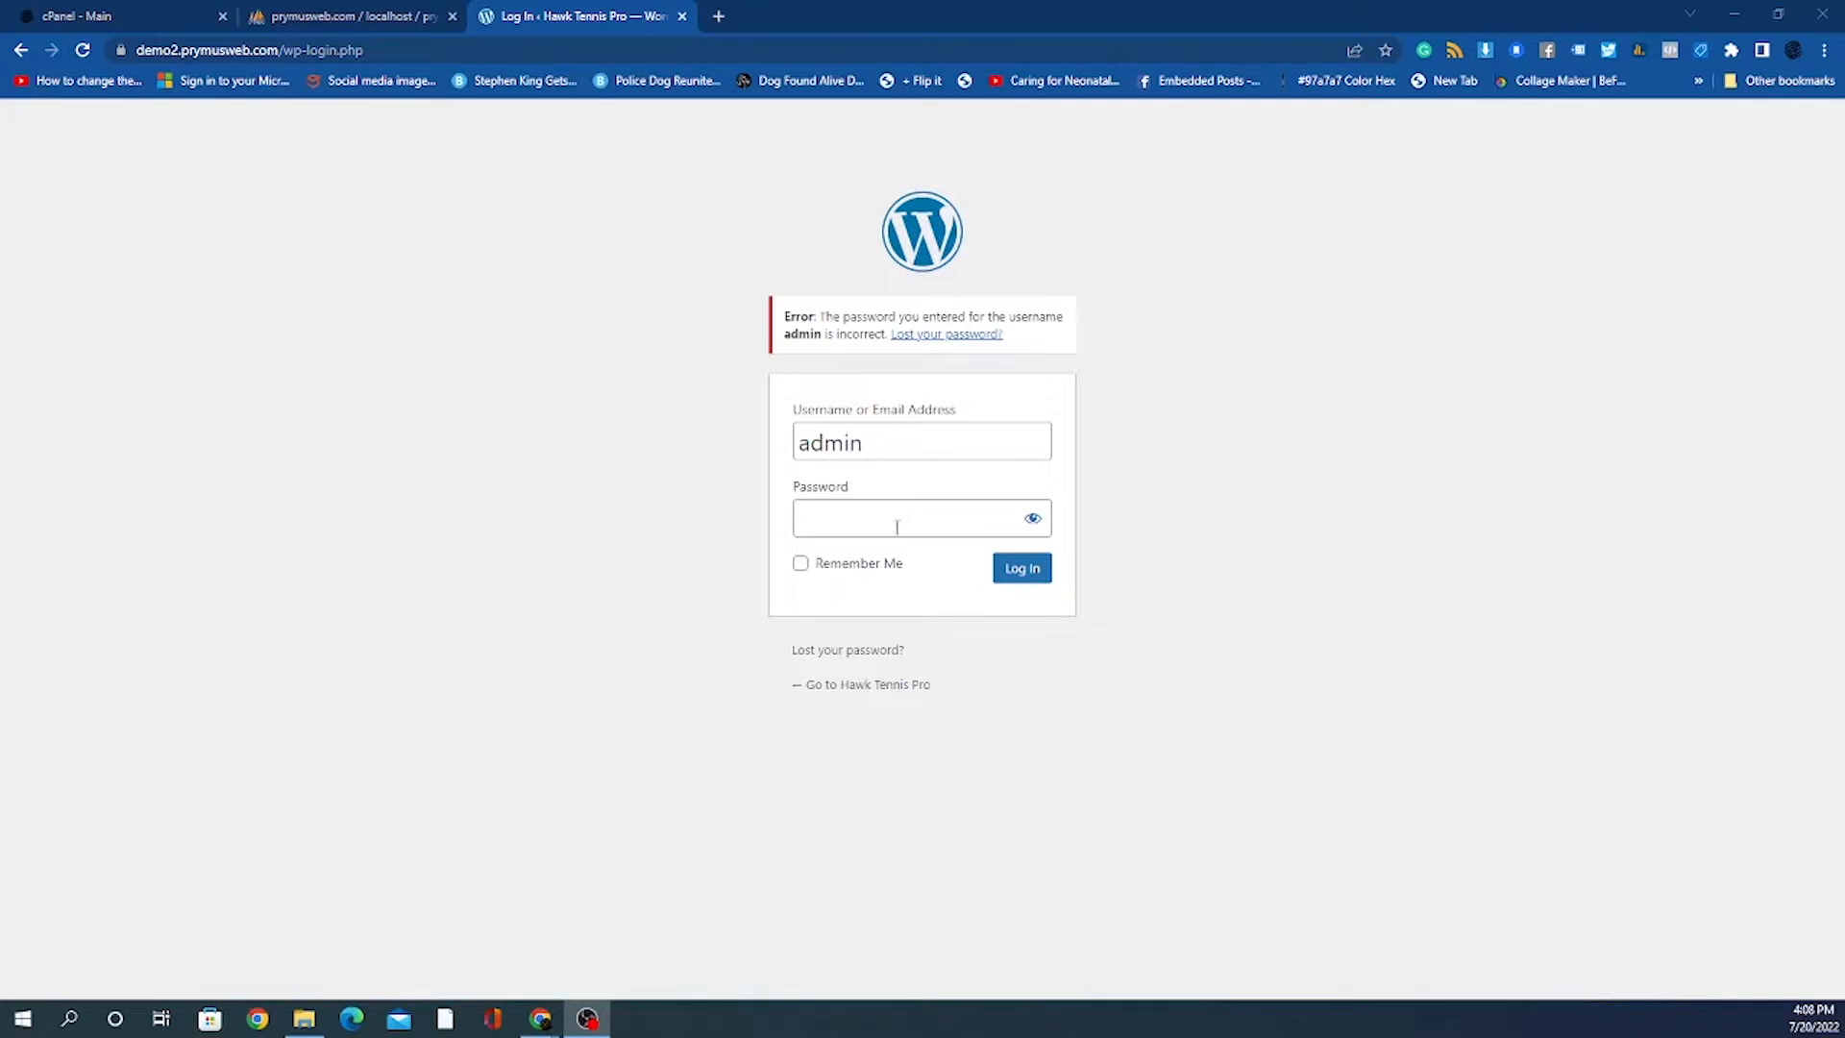
# Log in to WordPress as admin with the account password and save the login in the browser.
pyautogui.rightClick(896, 527)
pyautogui.click(978, 732)
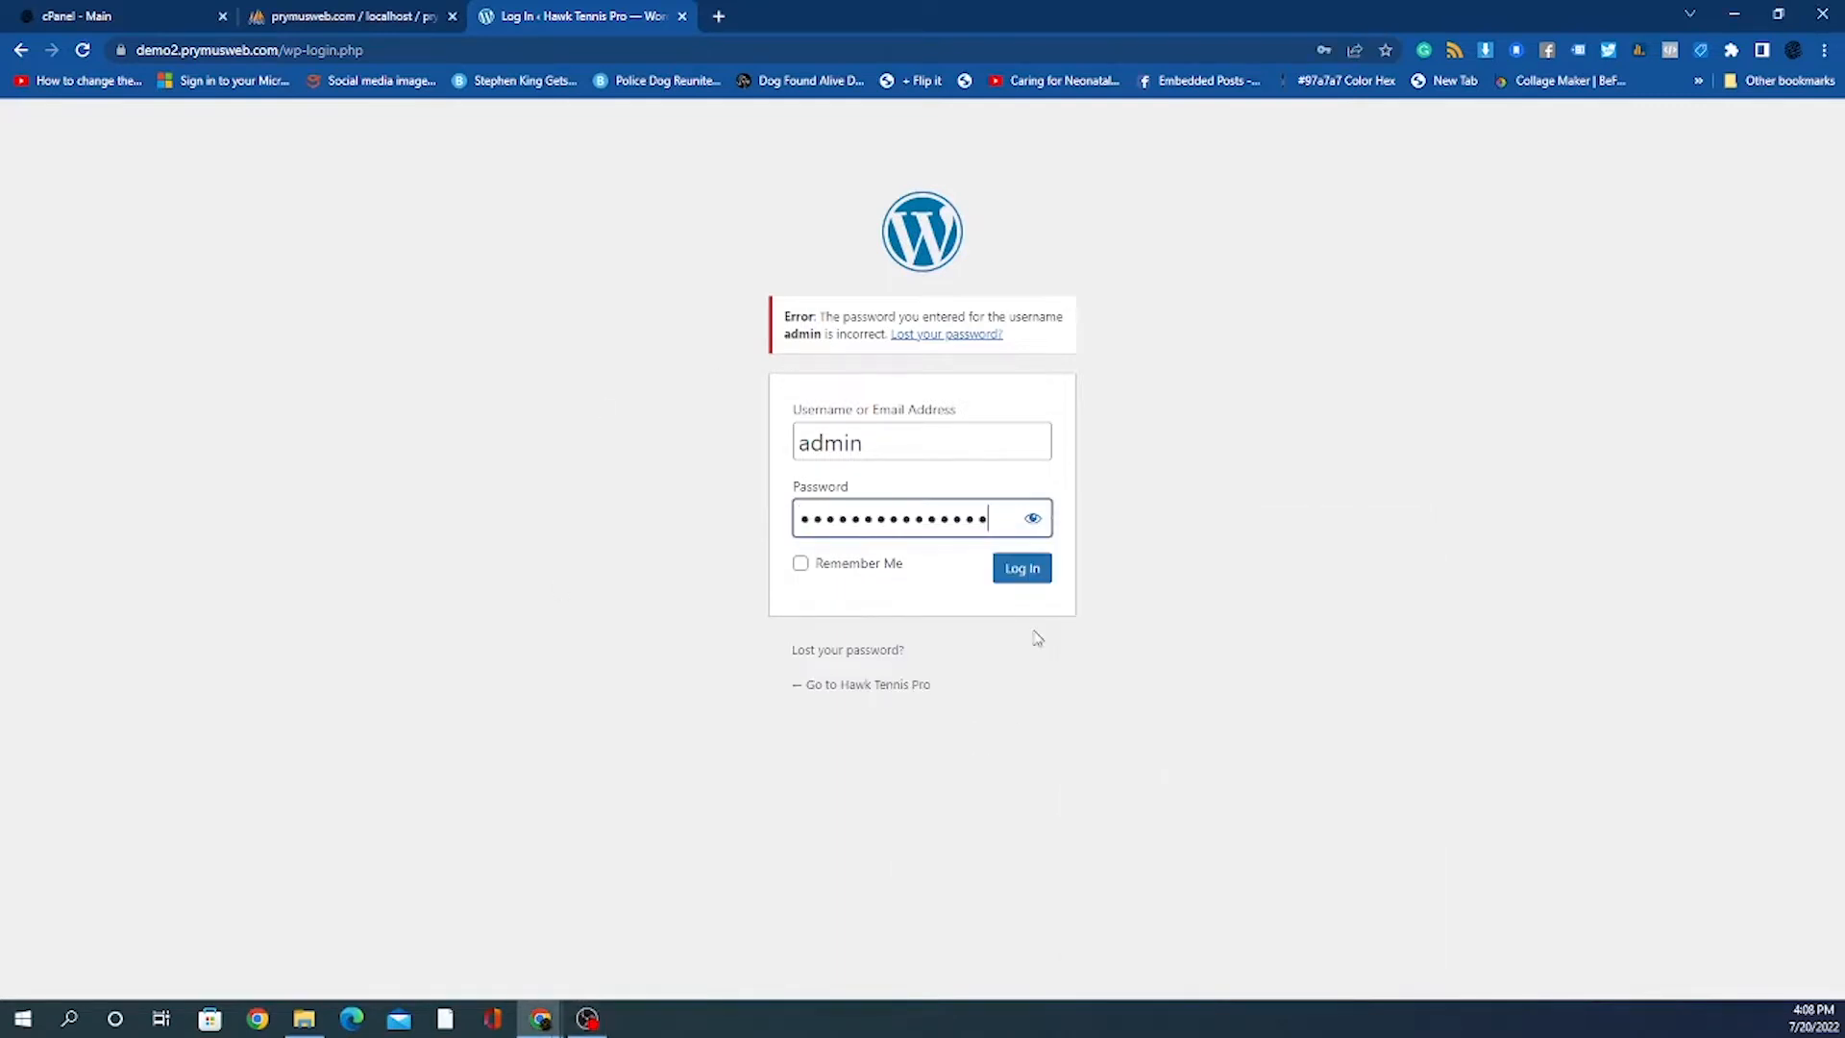
pyautogui.click(1036, 575)
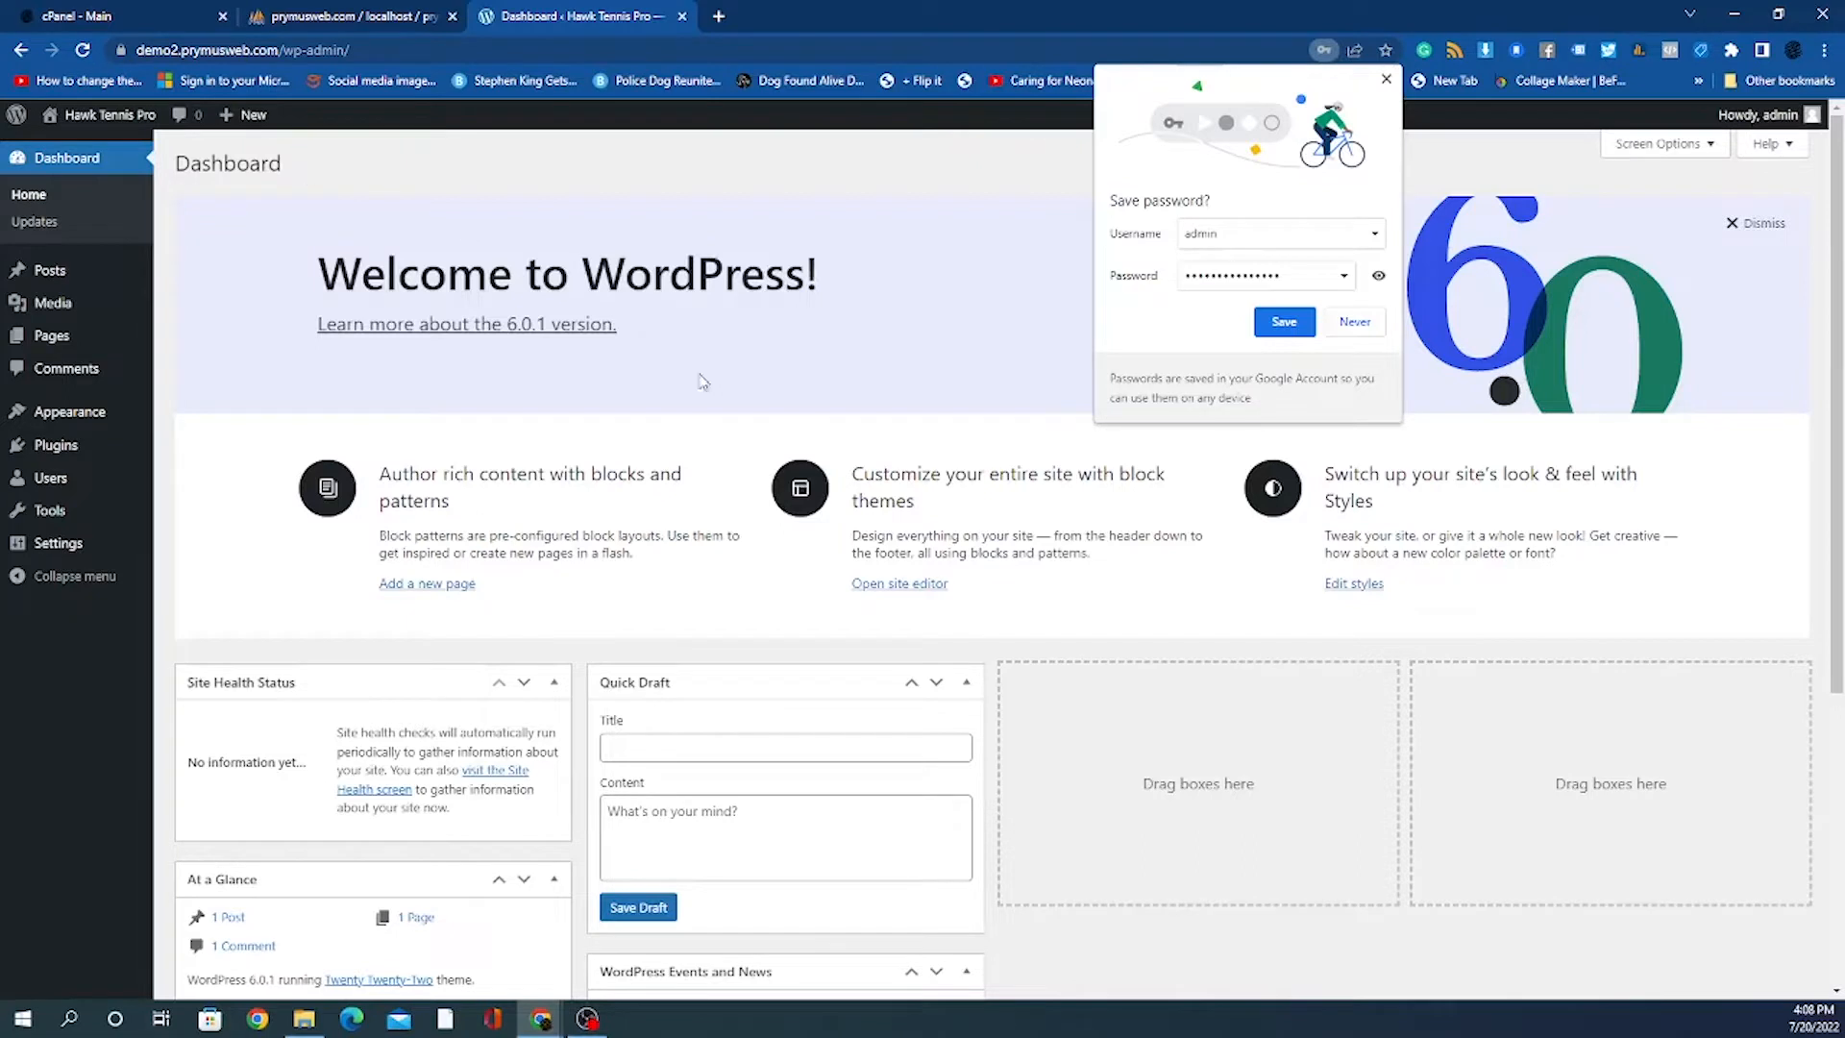
pyautogui.click(1283, 323)
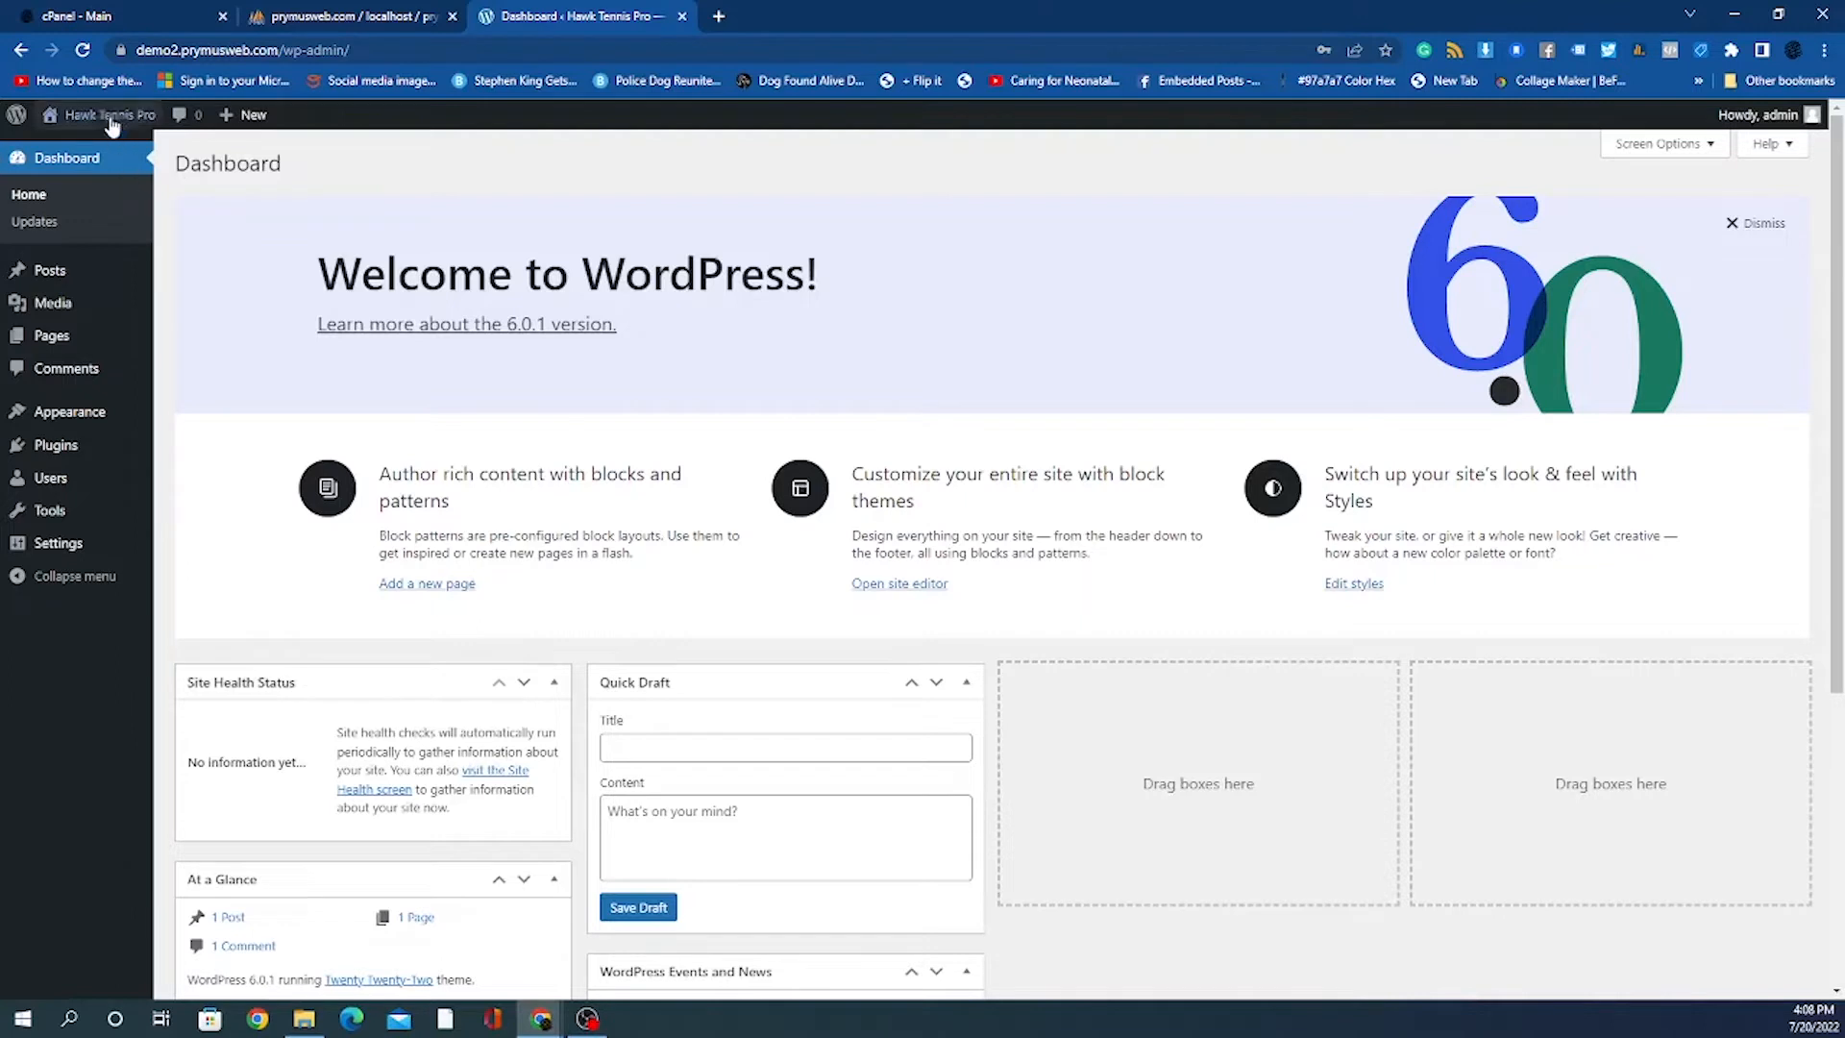
# View the Hawk Tennis Pro site's front page down to its footer, and return to the admin dashboard.
pyautogui.click(77, 149)
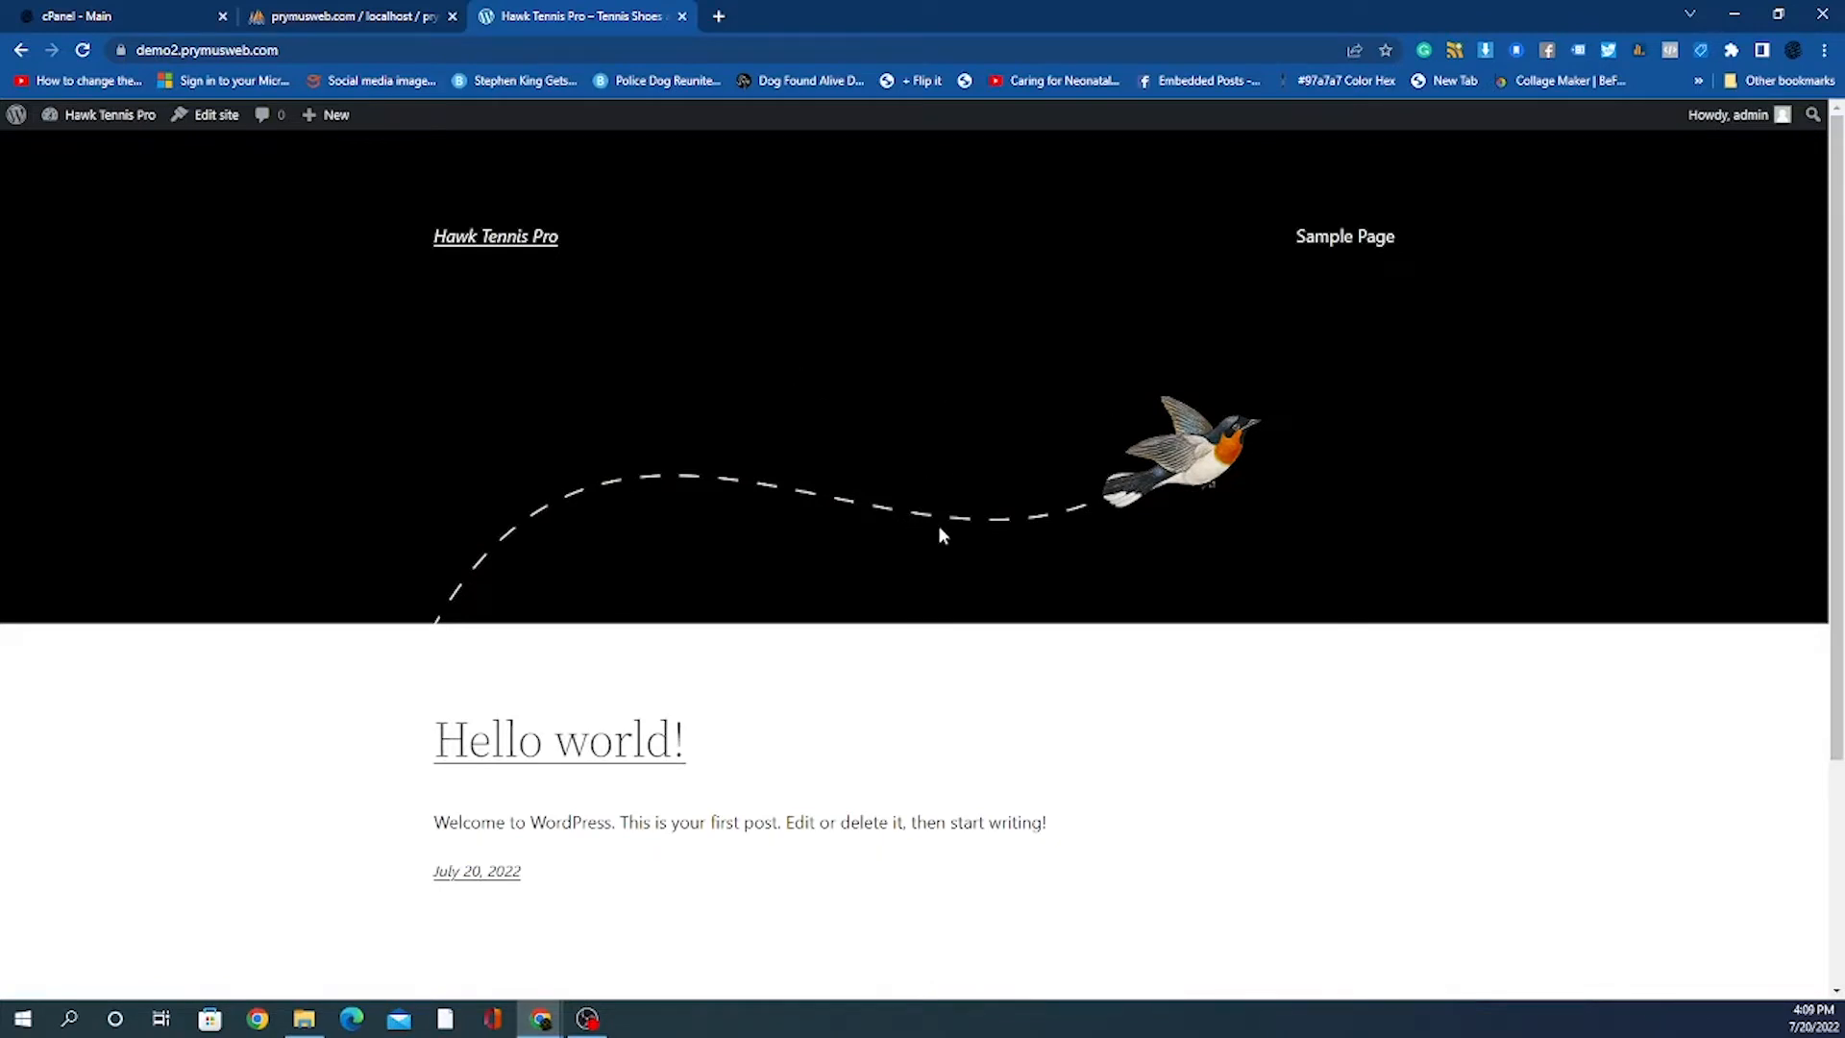
pyautogui.scroll(-3, 940, 536)
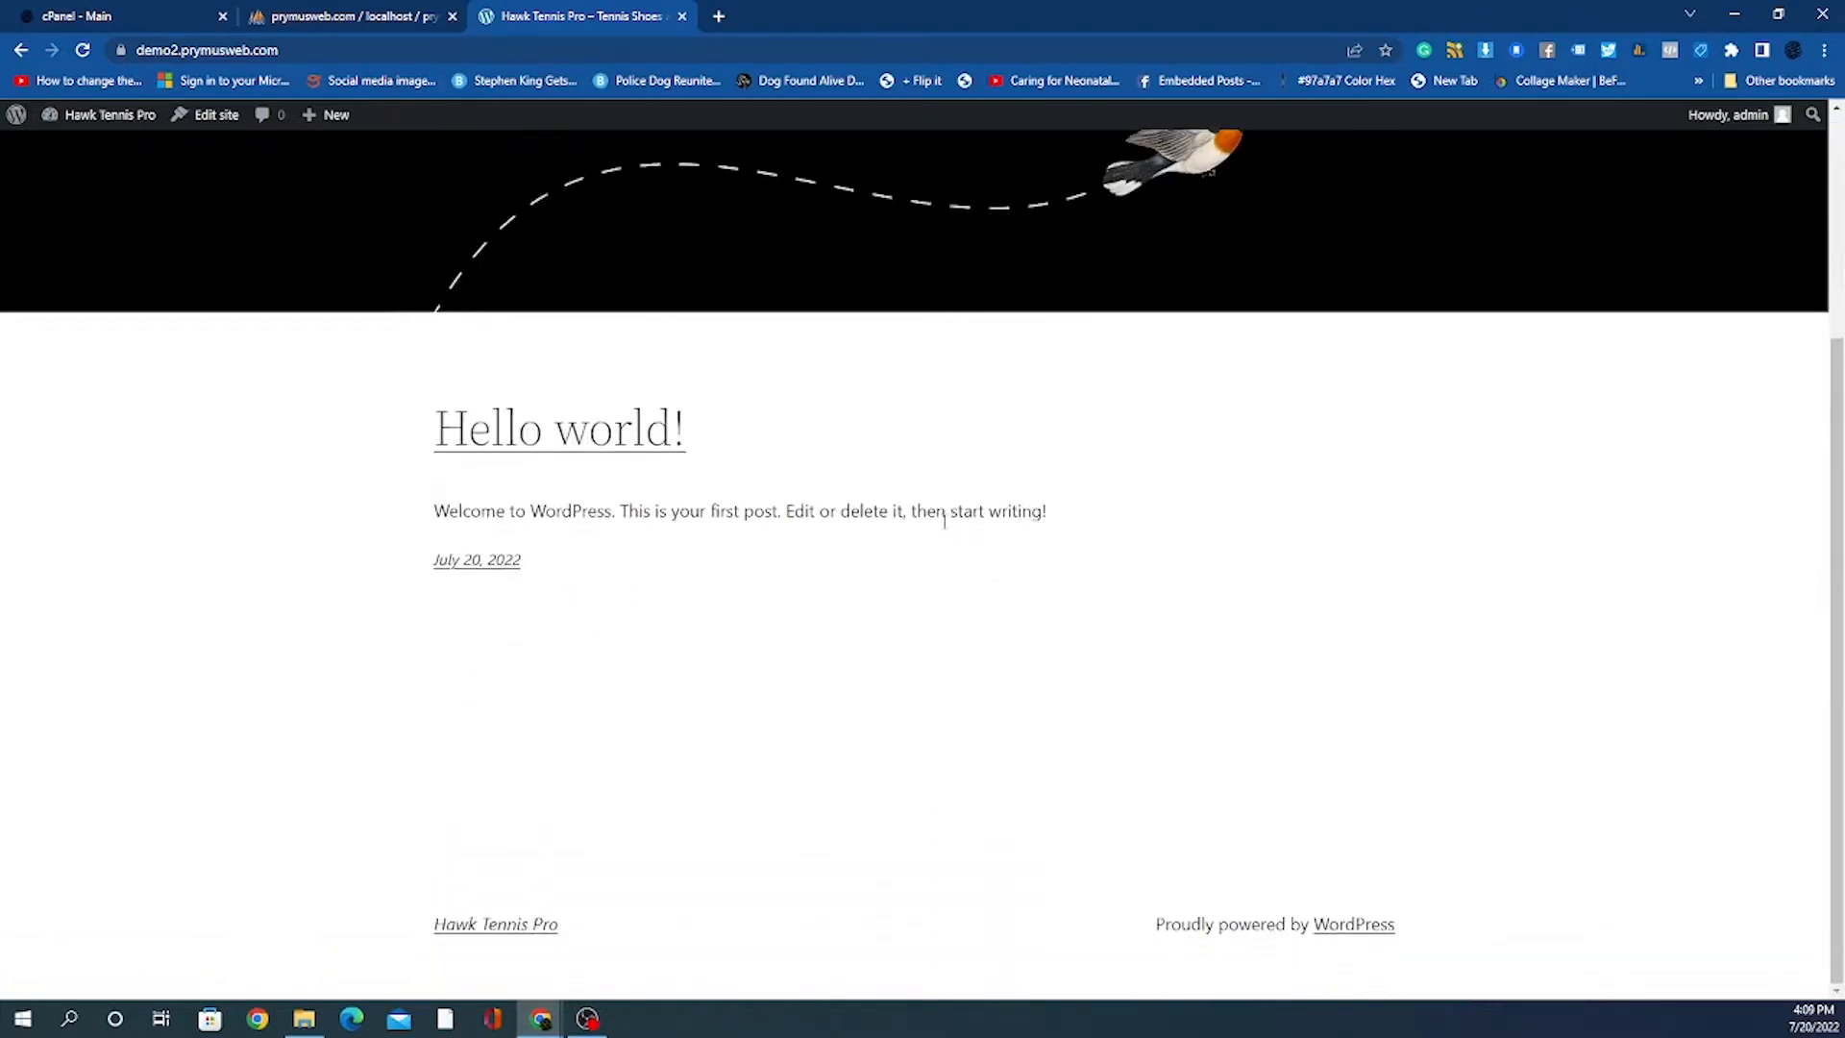
pyautogui.scroll(3, 943, 520)
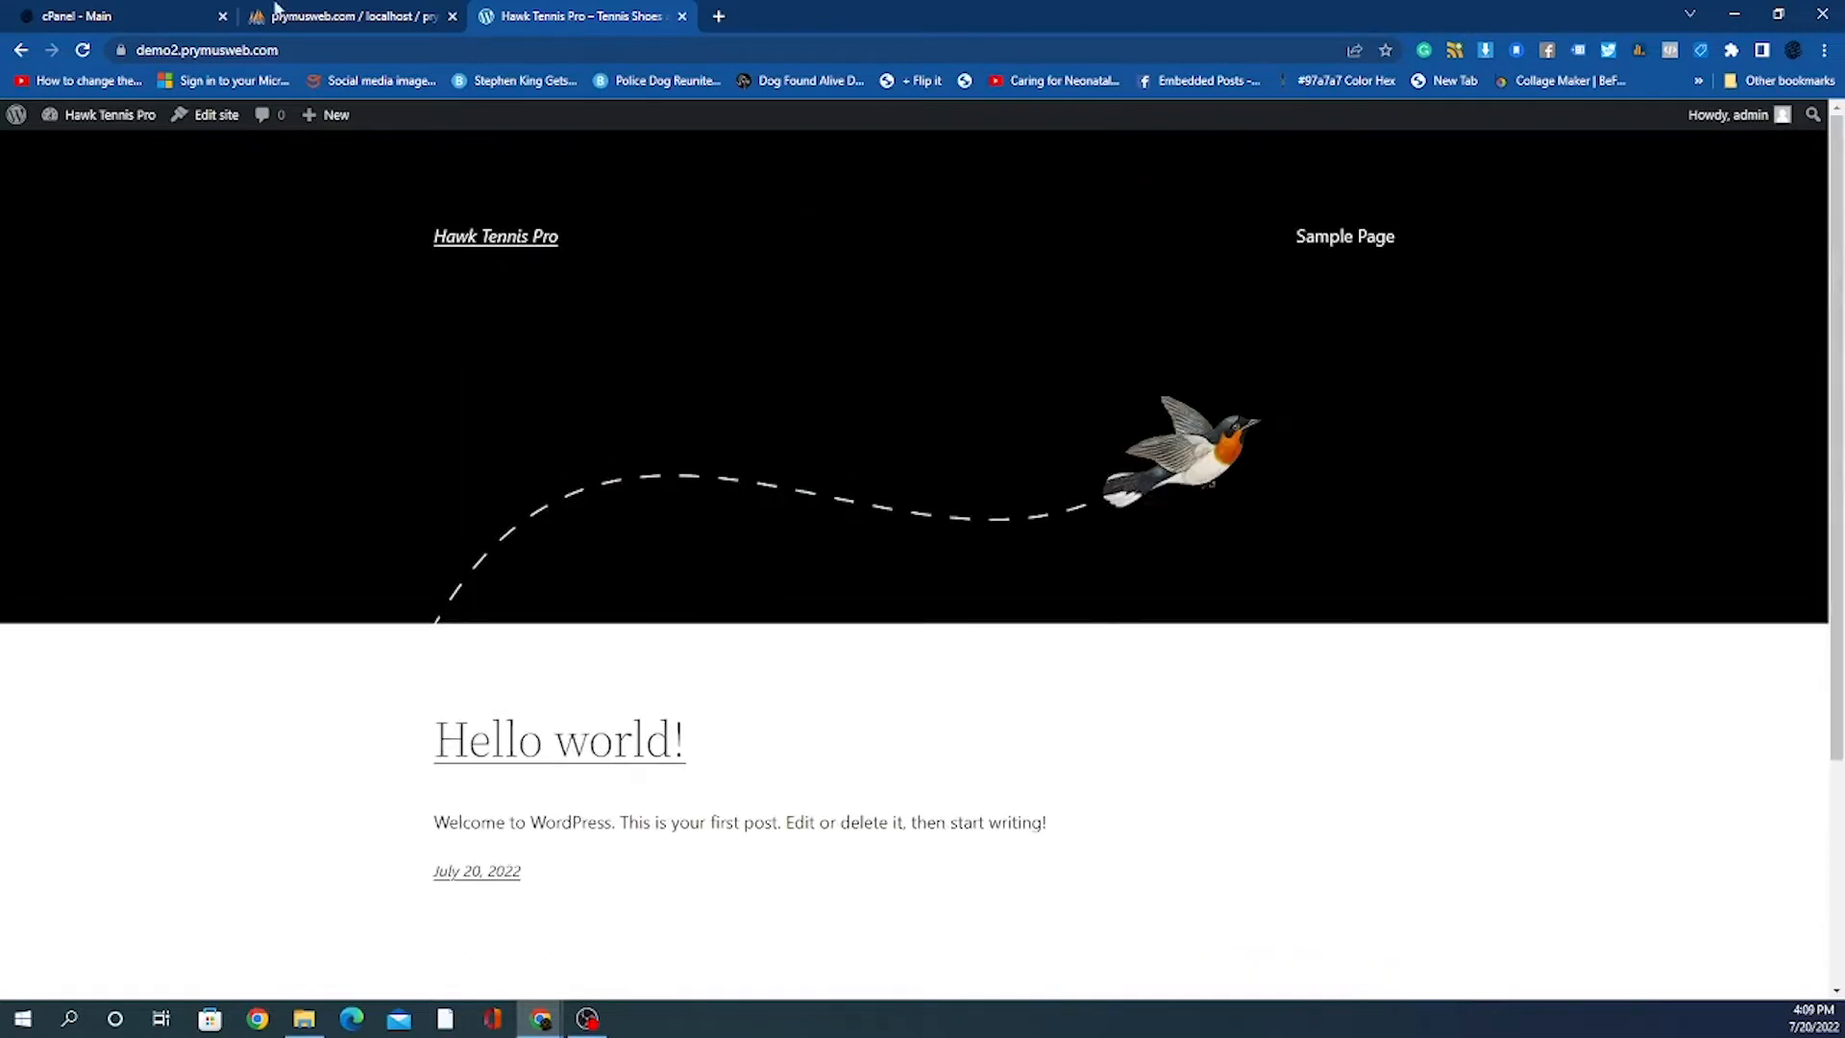
pyautogui.moveTo(96, 116)
pyautogui.click(91, 148)
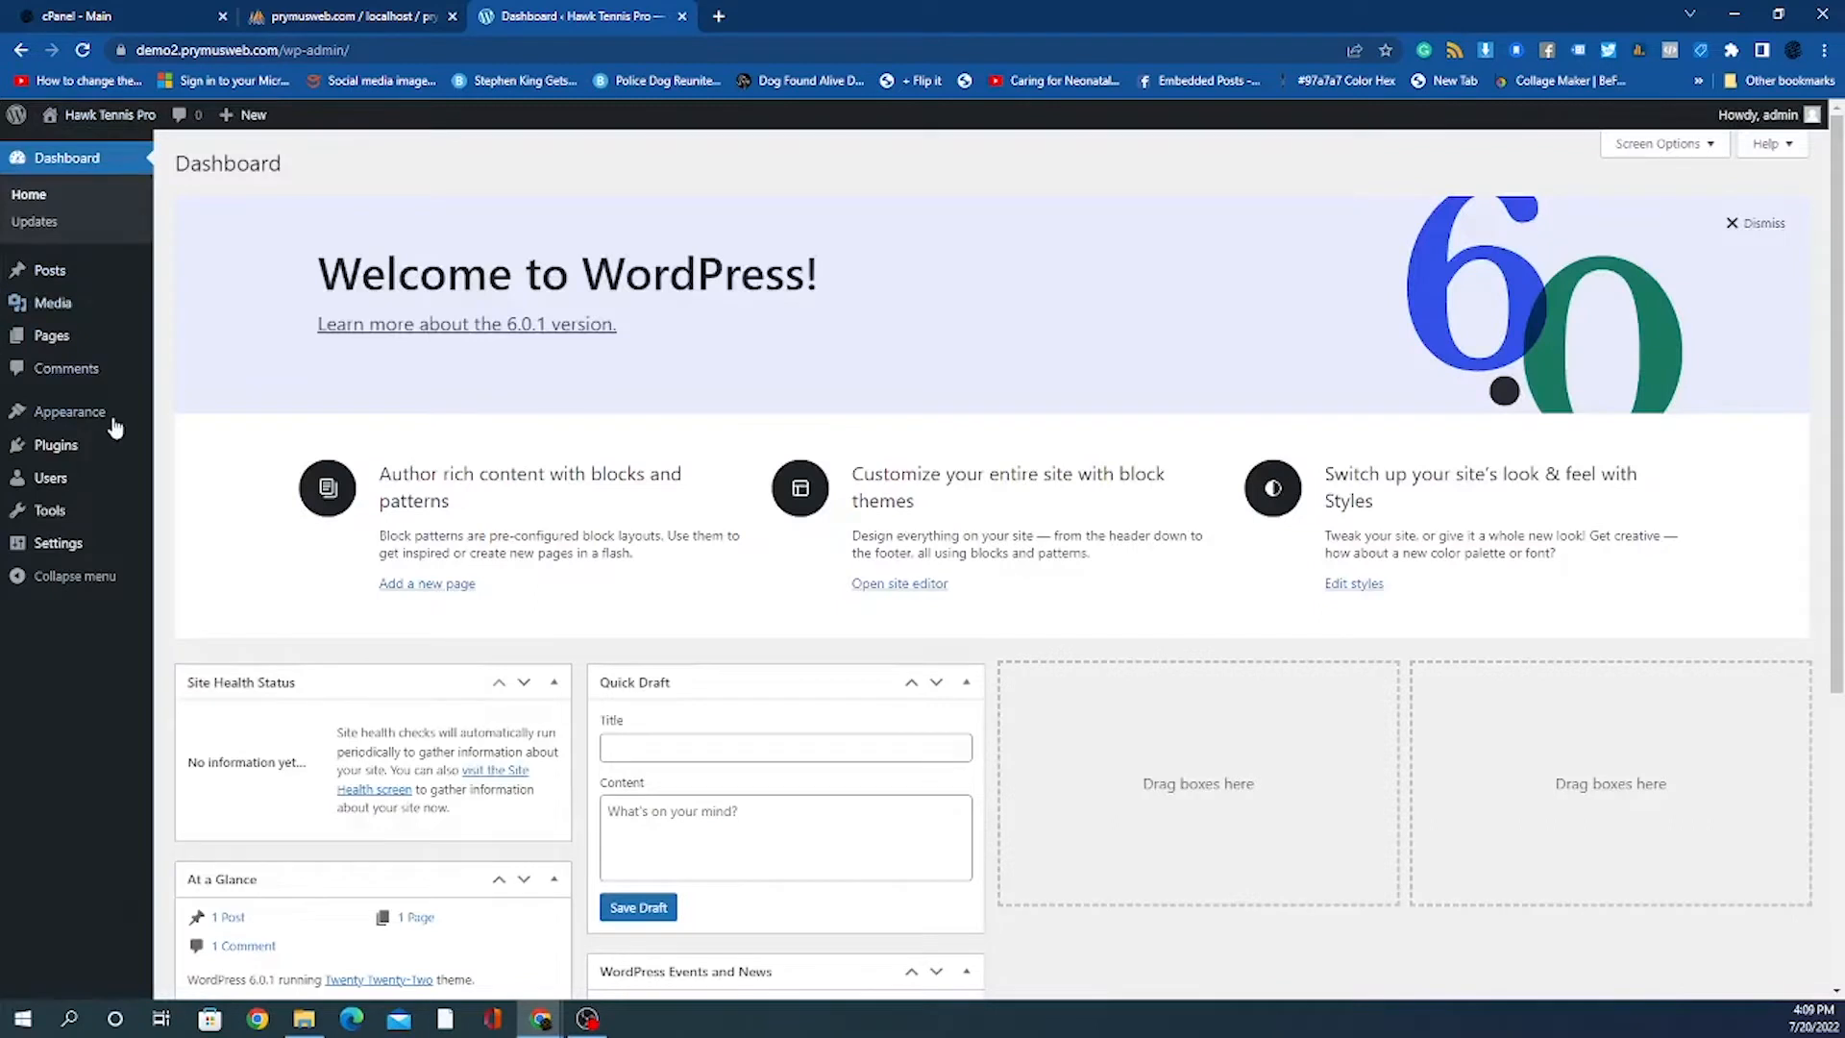
# Open the Themes page and look over the installed themes.
pyautogui.moveTo(111, 415)
pyautogui.click(226, 415)
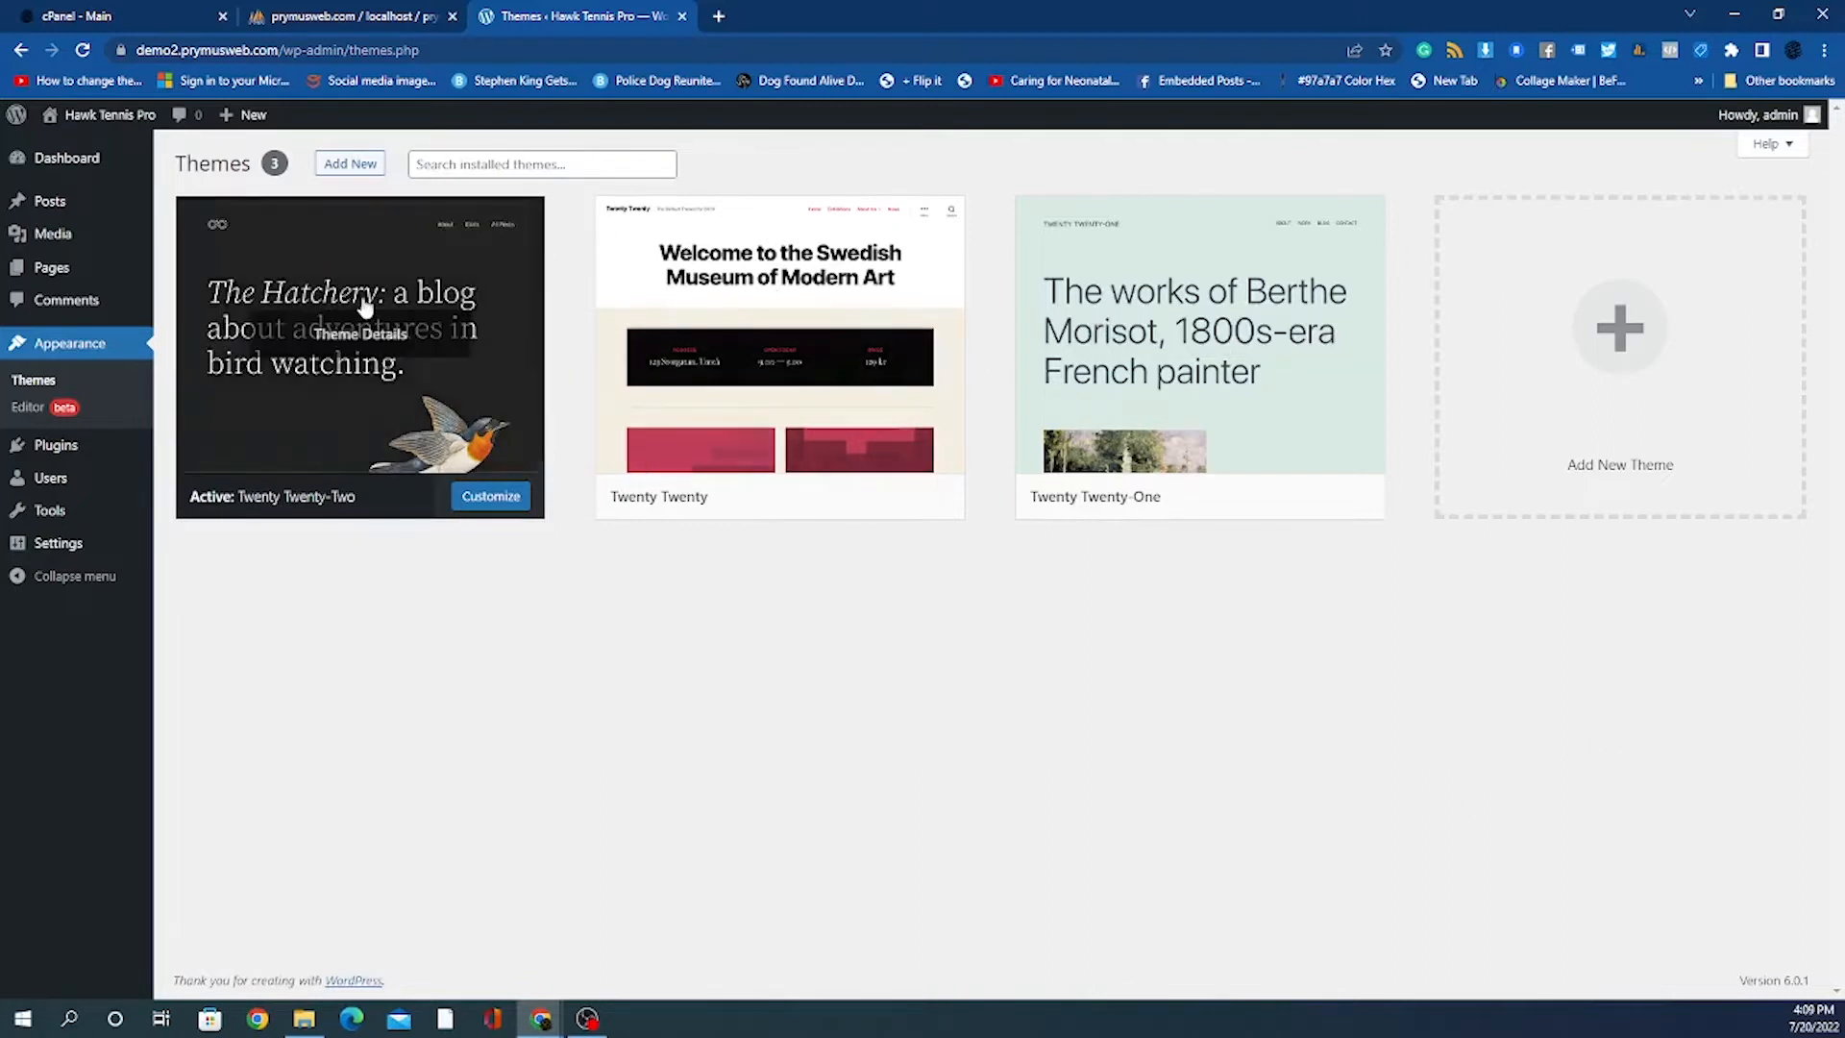
pyautogui.moveTo(1333, 355)
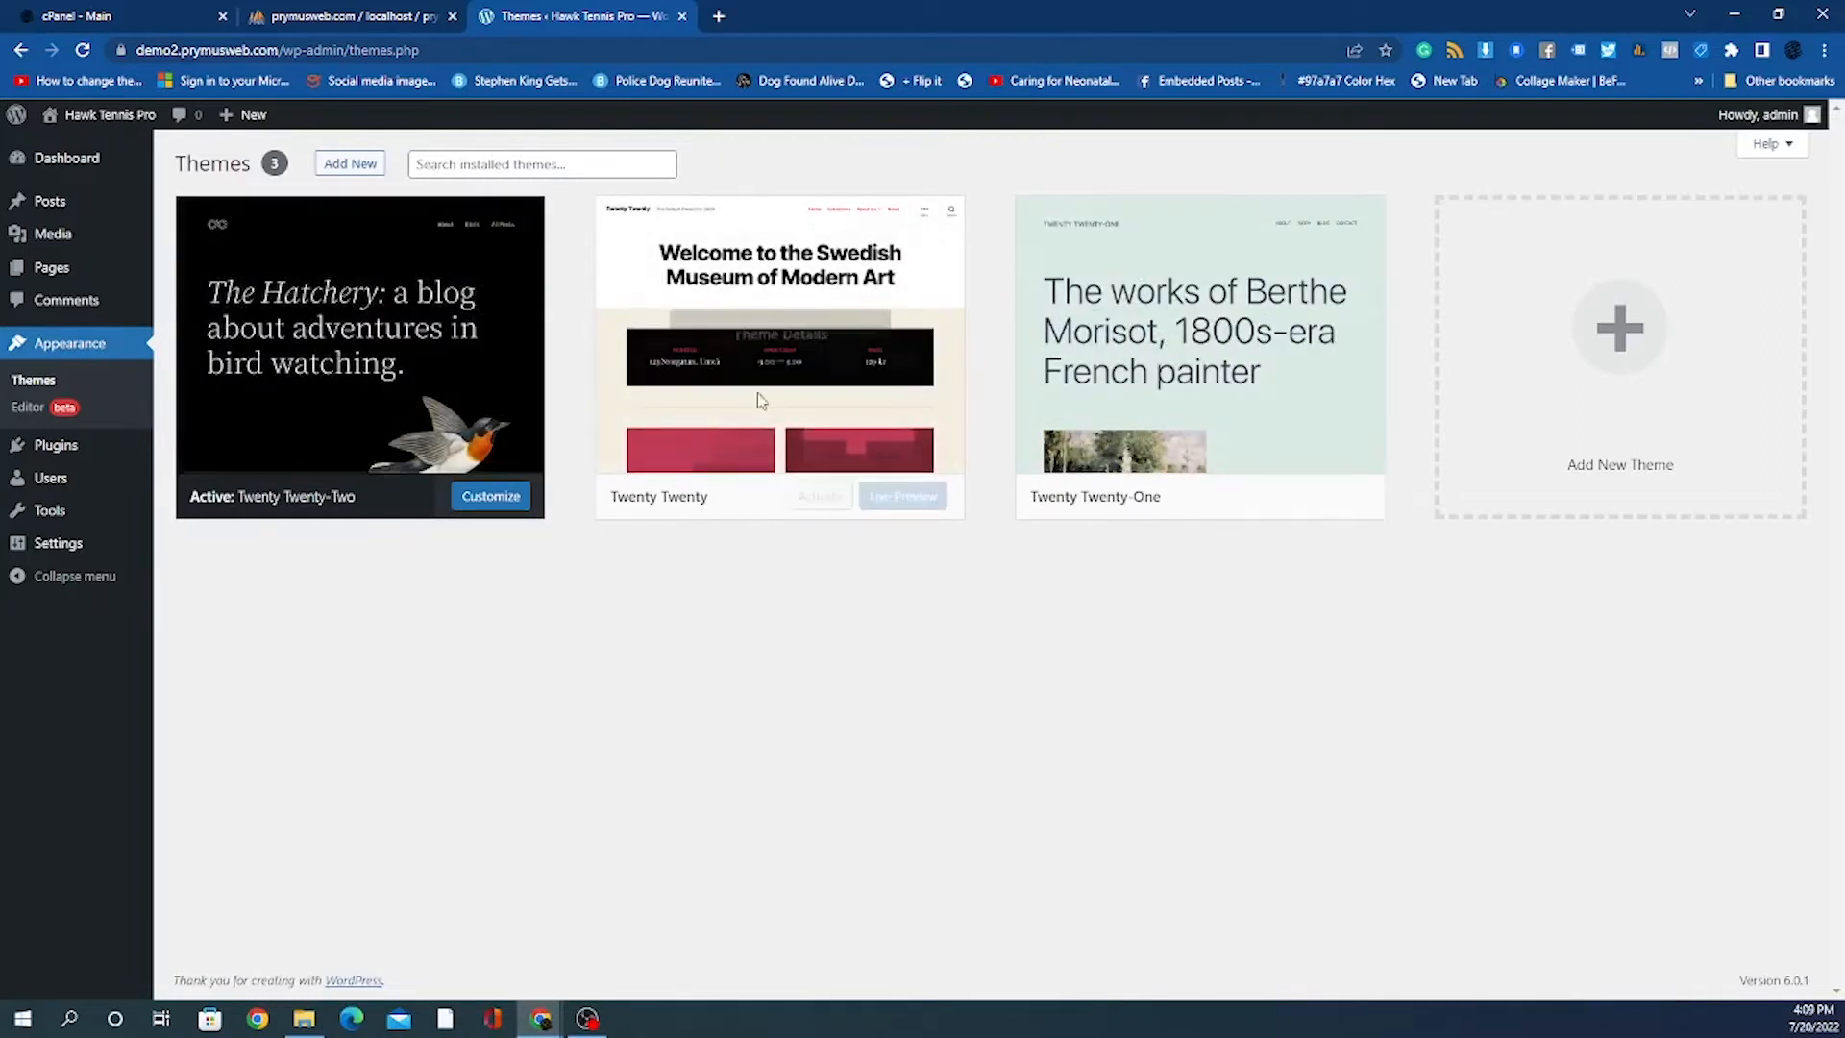
pyautogui.moveTo(819, 495)
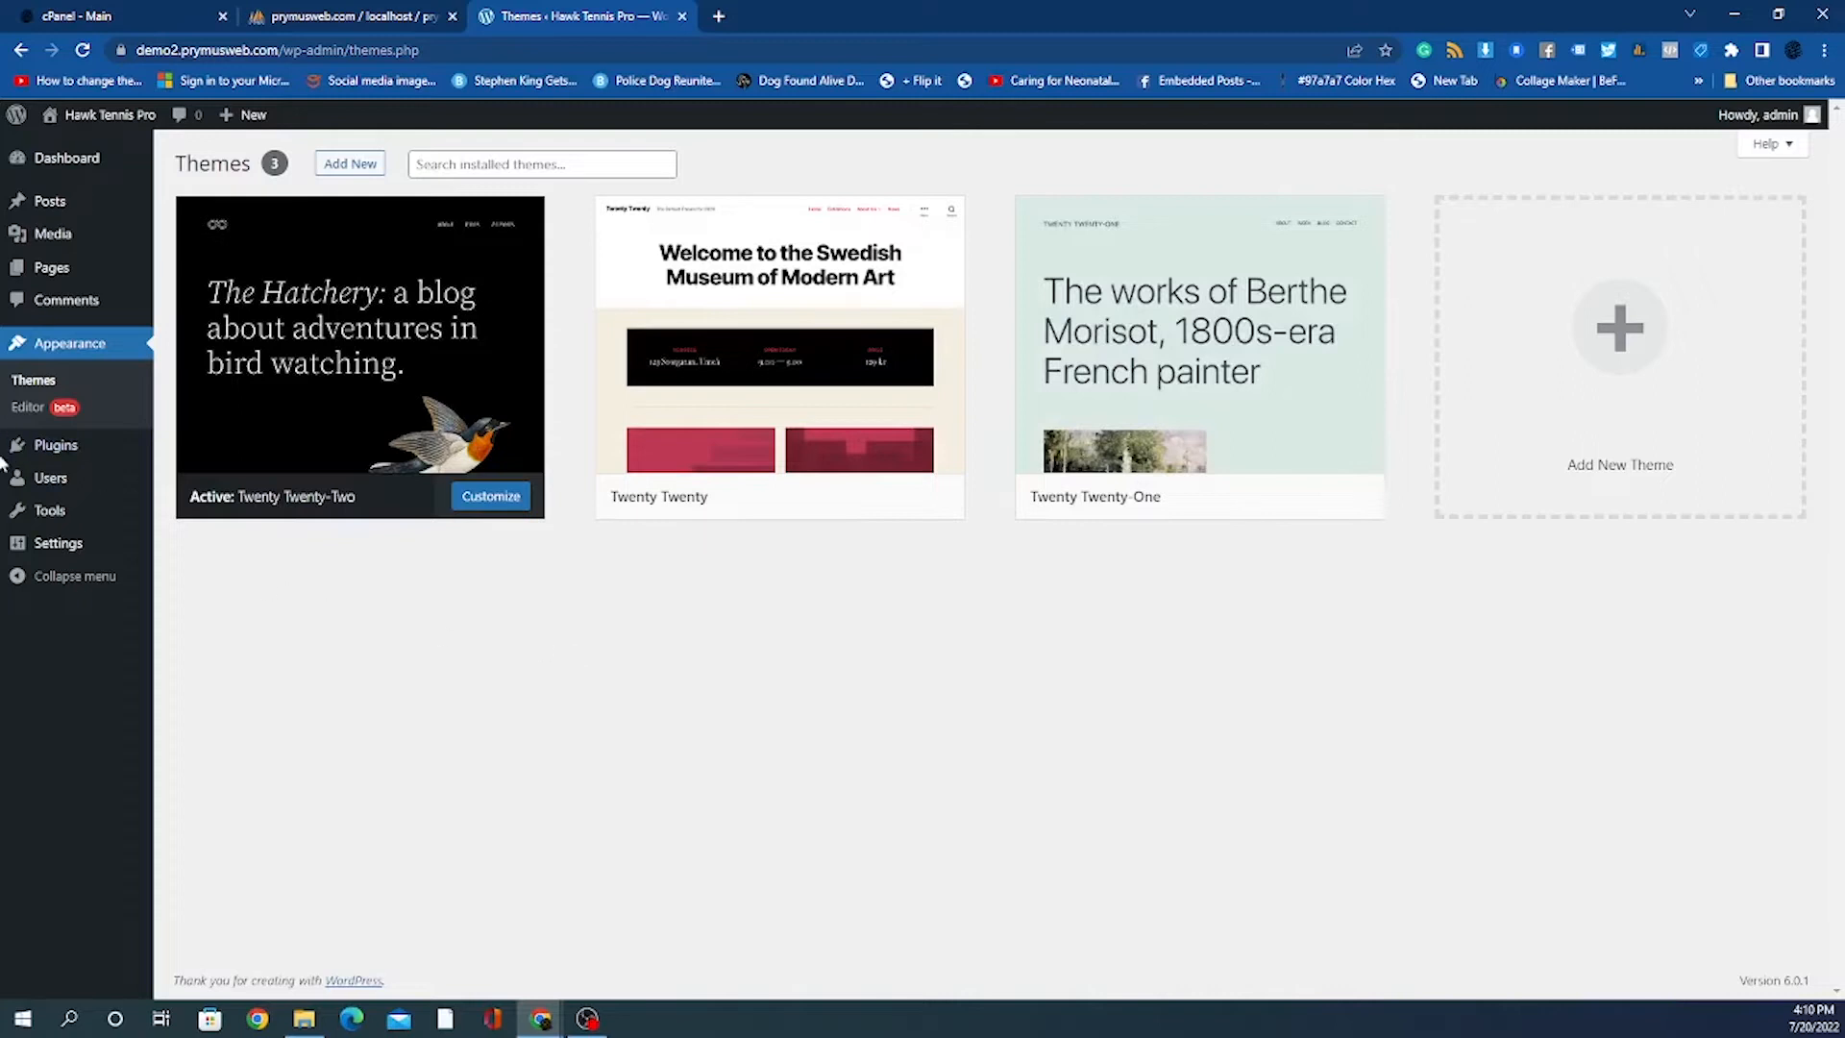
# Search the plugins available to add for "woocommerce".
pyautogui.moveTo(95, 452)
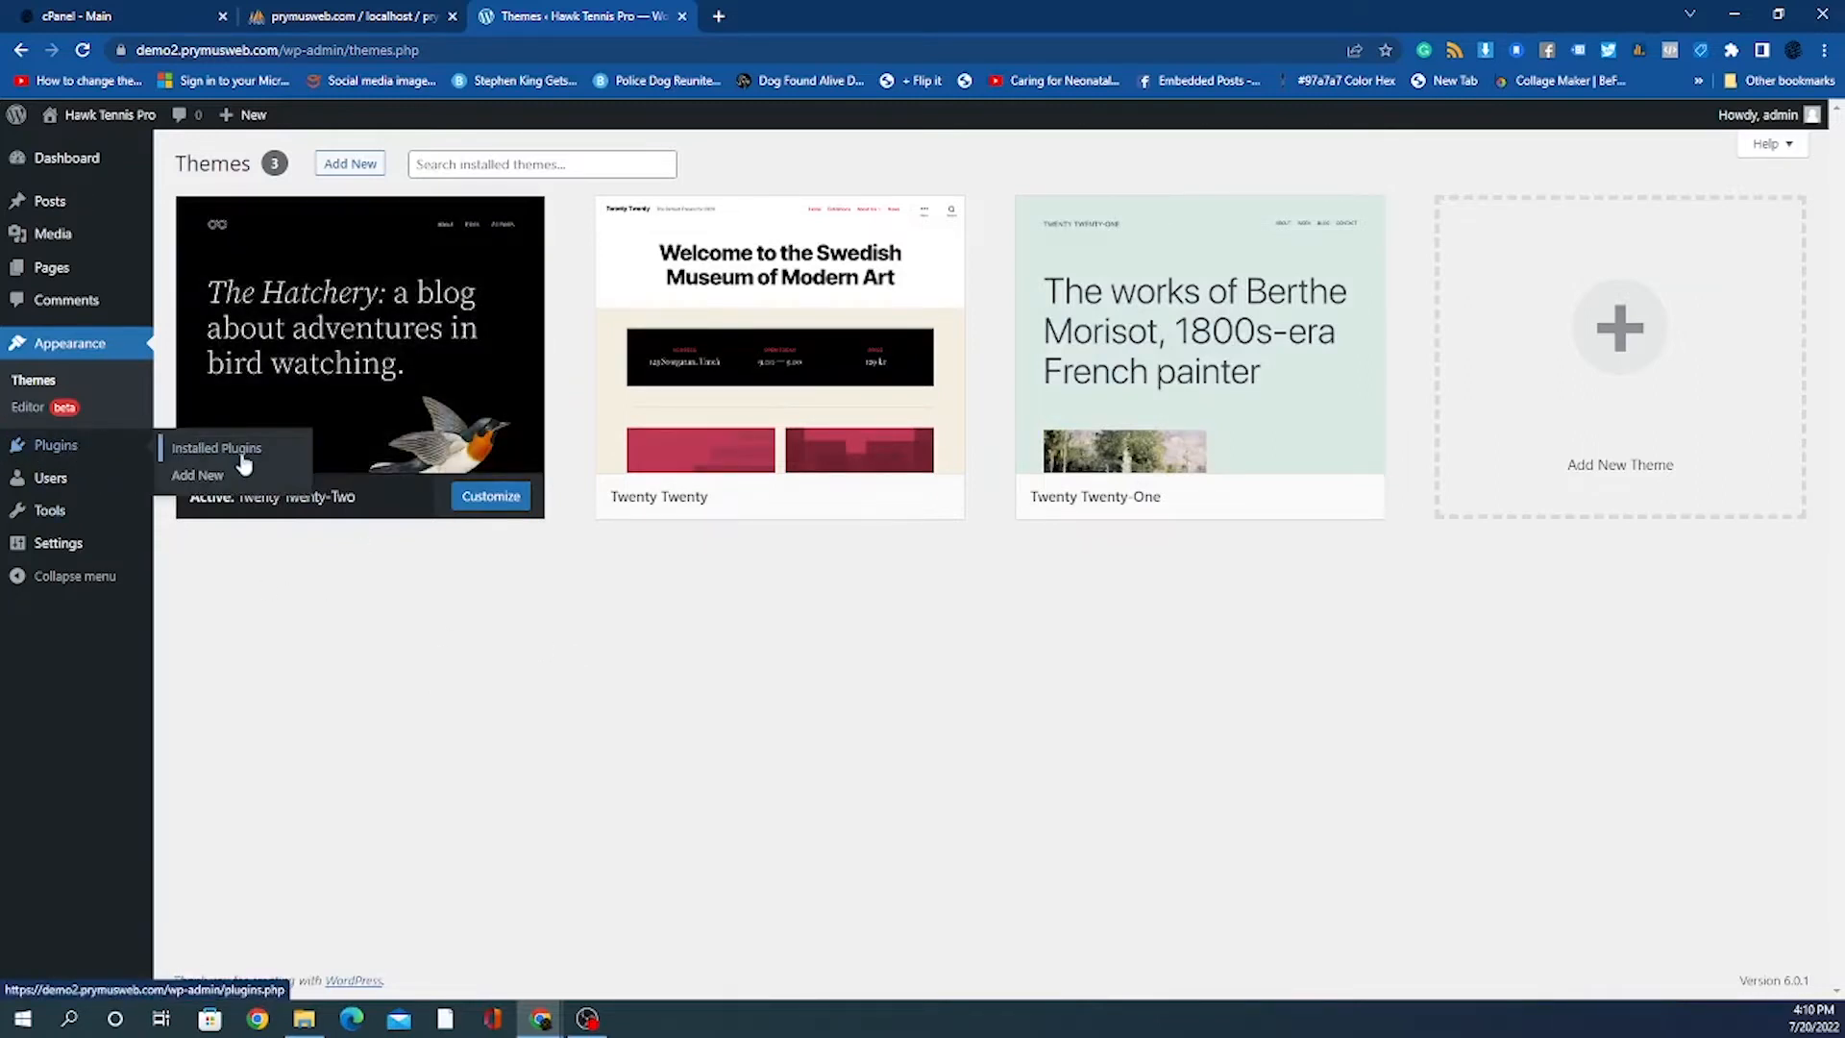
pyautogui.click(211, 481)
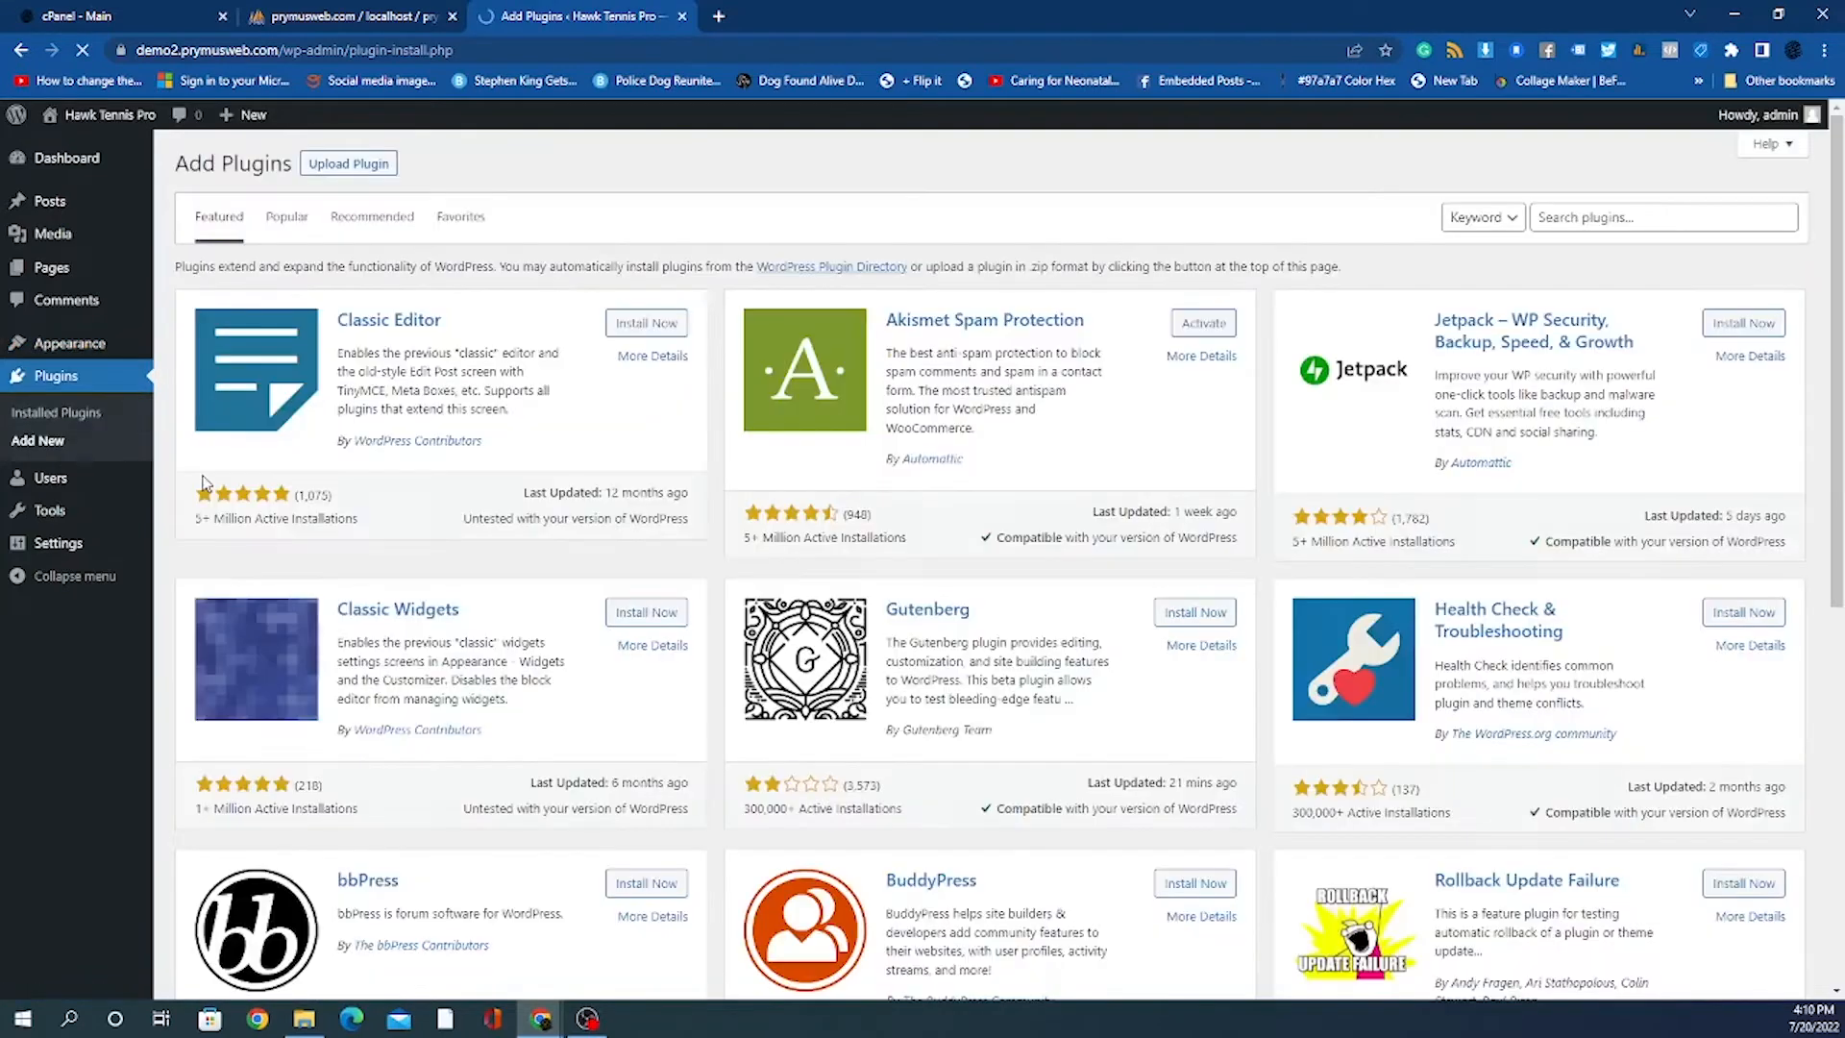
pyautogui.click(1631, 217)
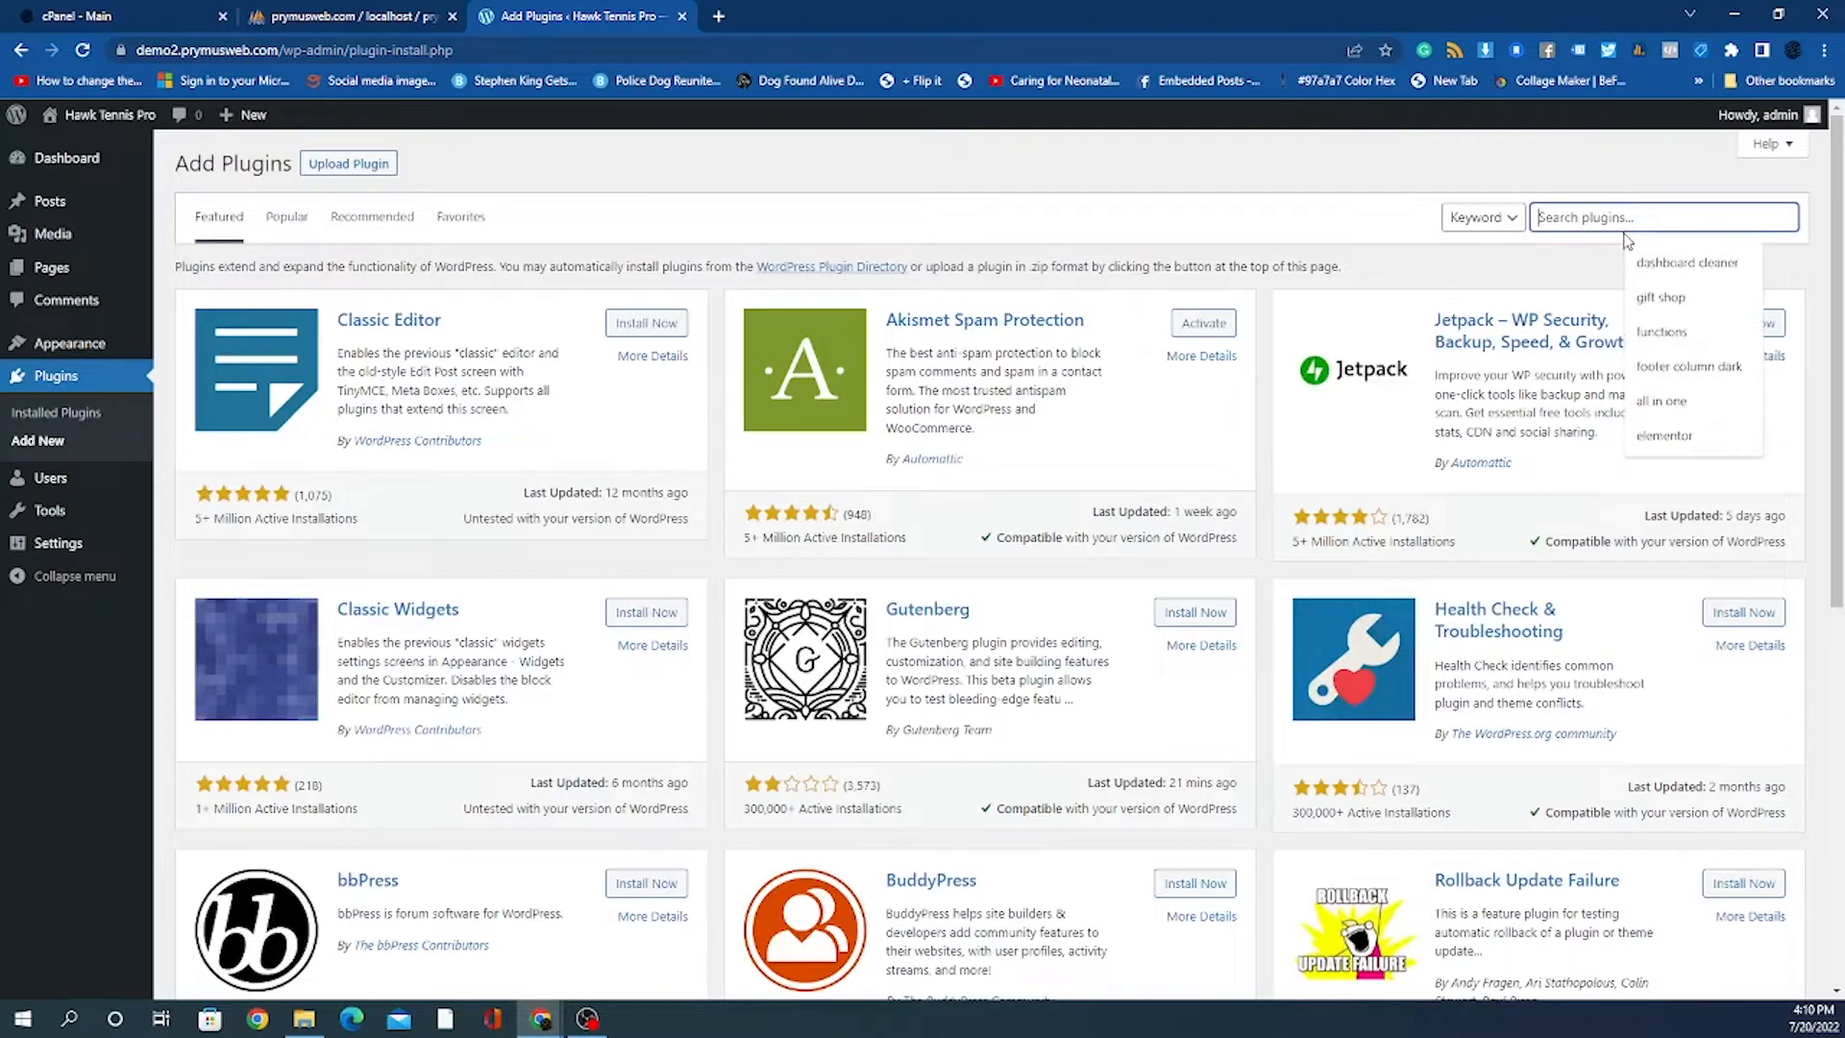
pyautogui.write('woocommer')
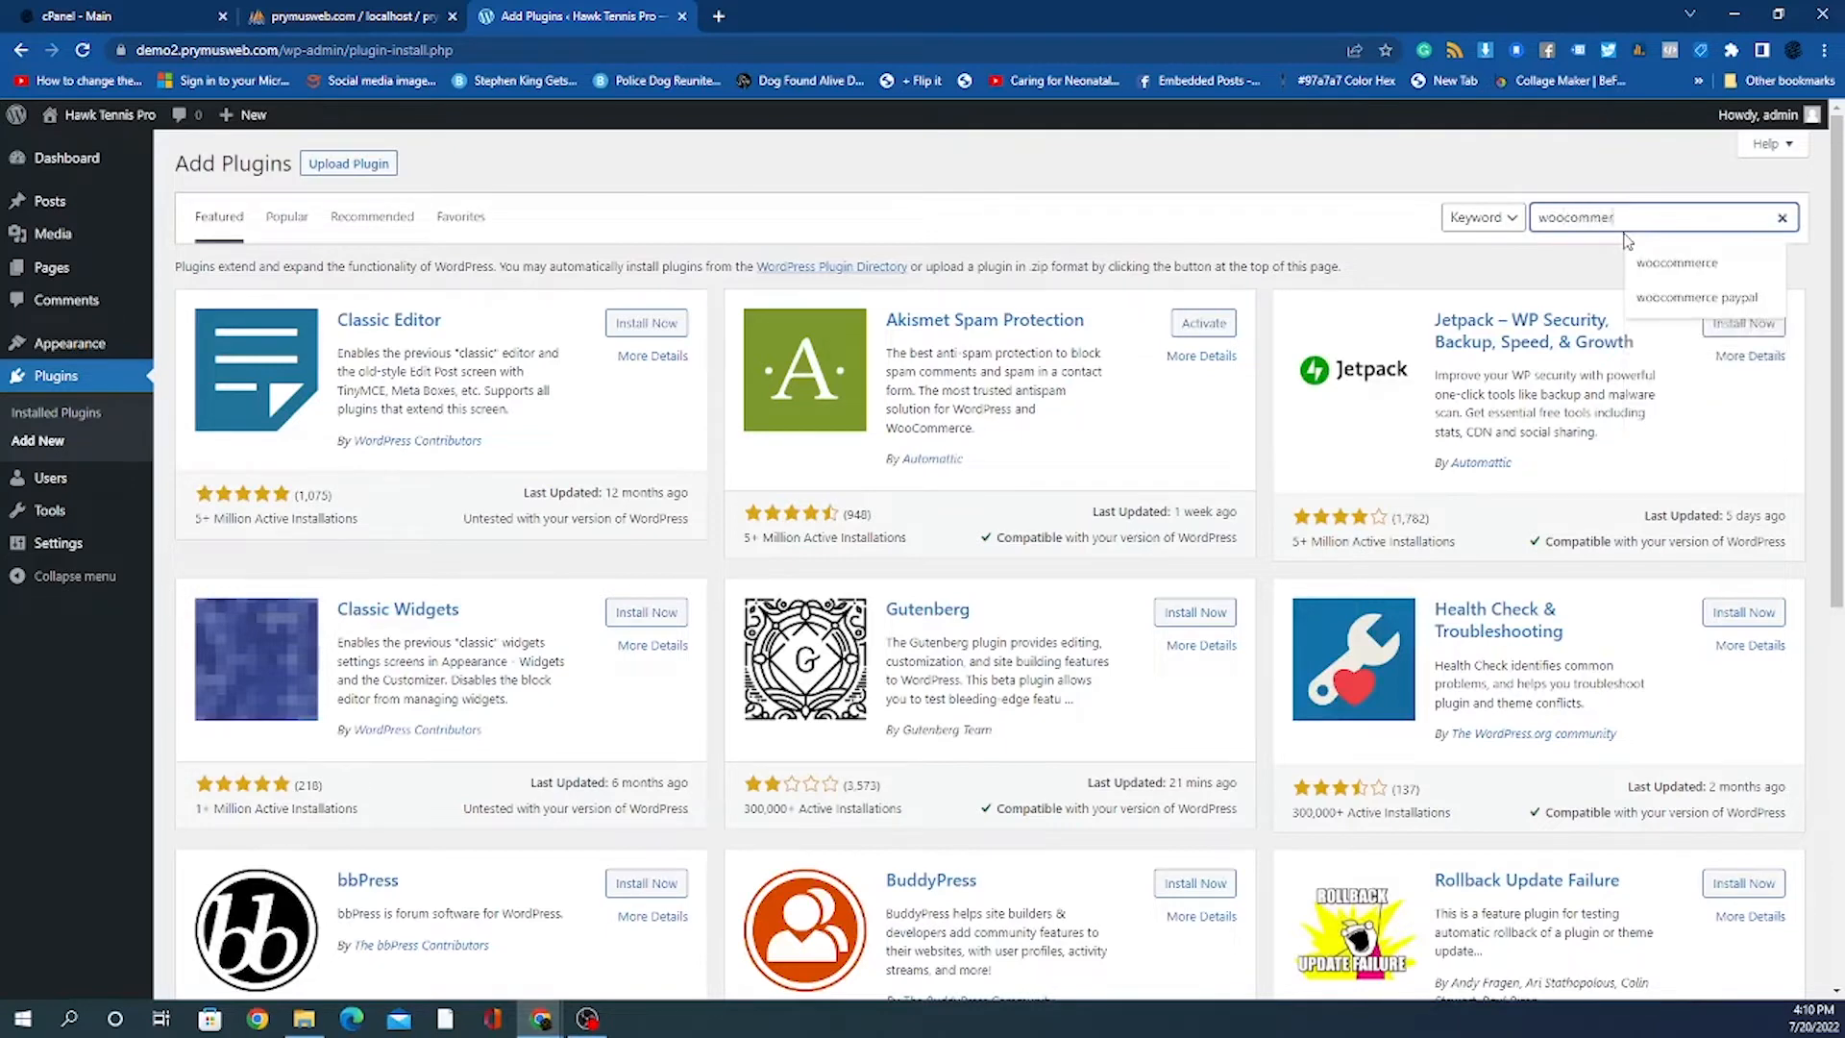
pyautogui.write('ce')
pyautogui.press('Return')
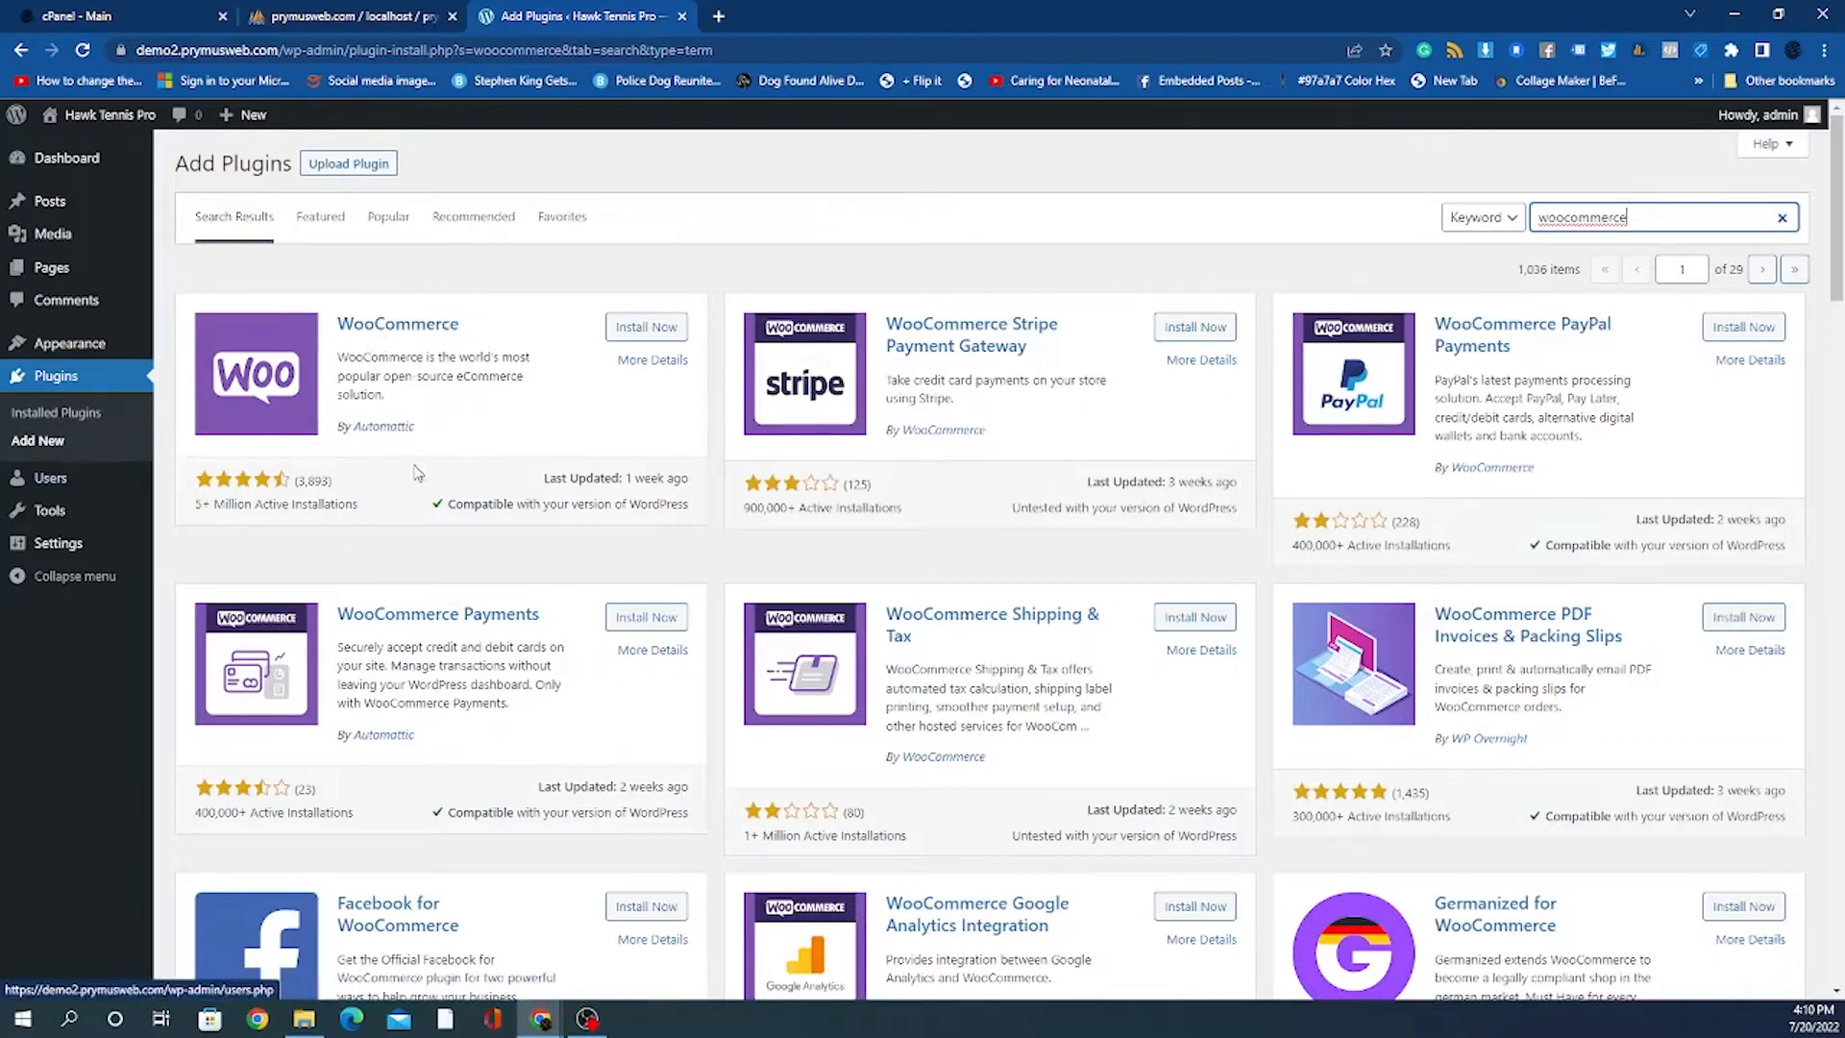
# Install and activate the WooCommerce plugin by Automattic.
pyautogui.scroll(-1, 1228, 477)
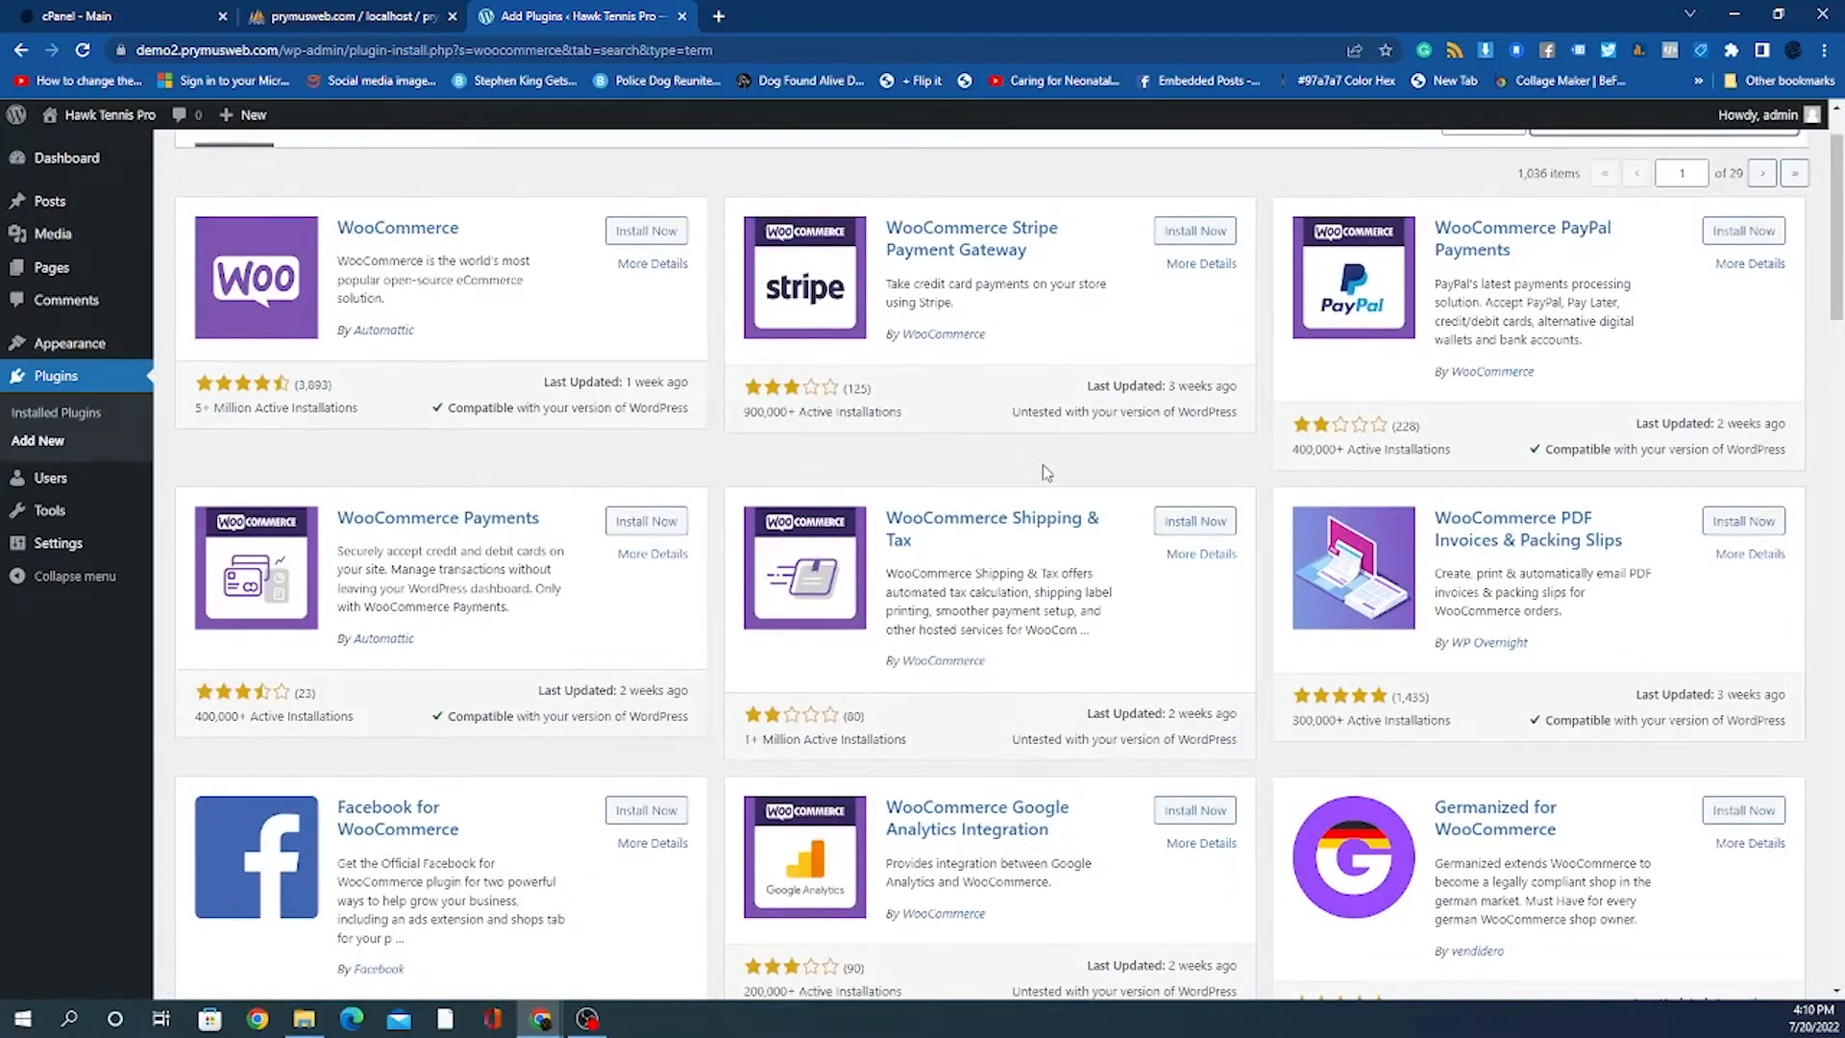
pyautogui.scroll(1, 496, 486)
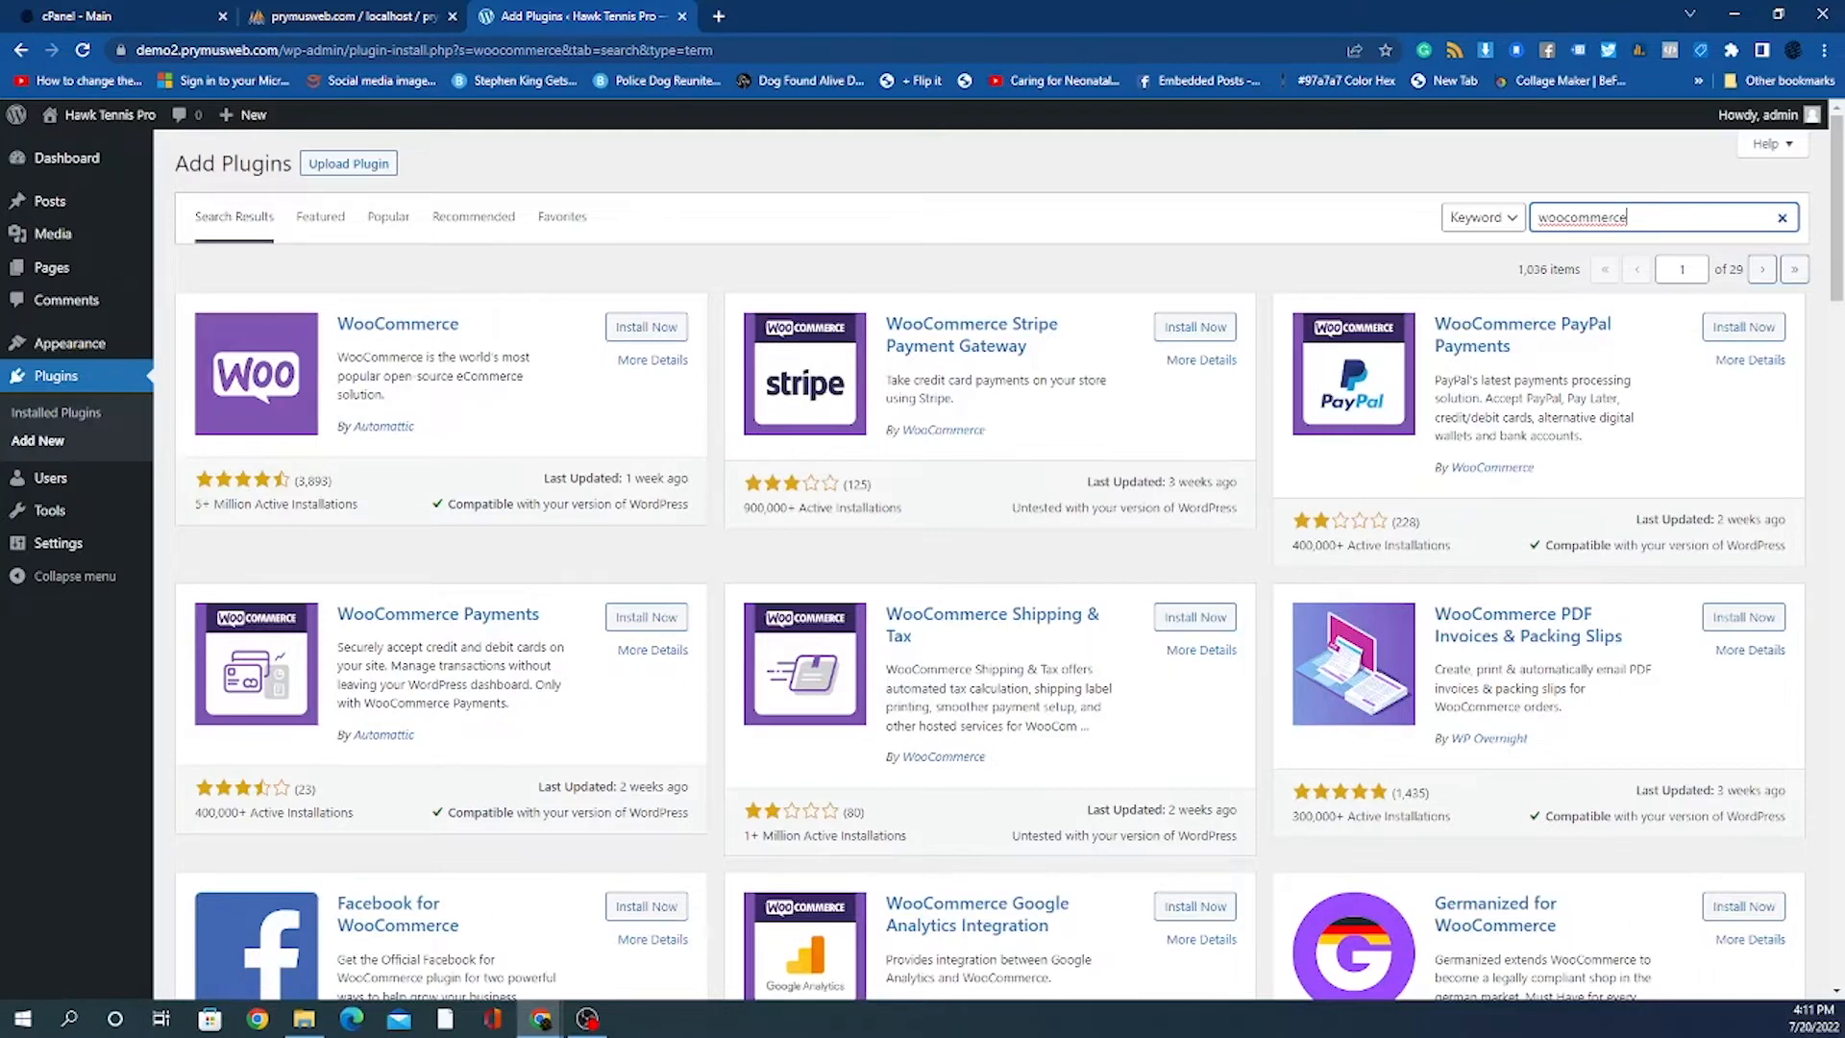
pyautogui.click(626, 334)
pyautogui.click(625, 333)
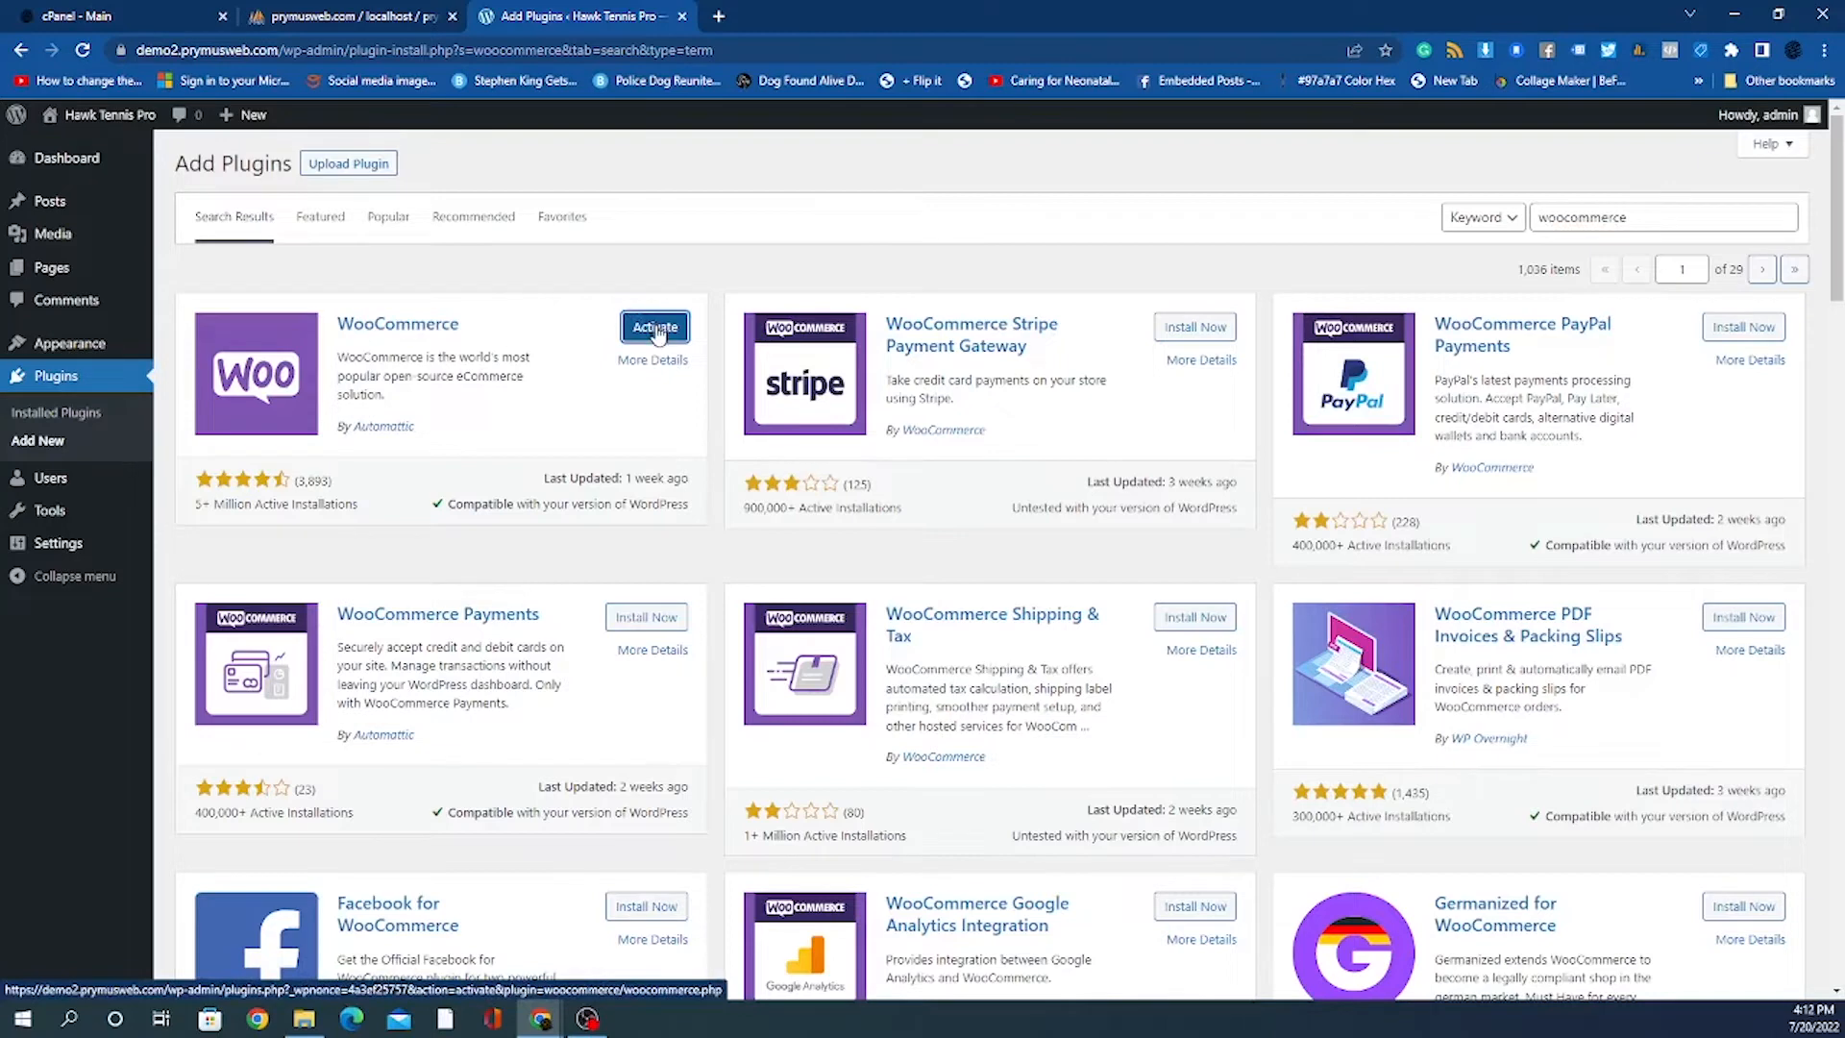
pyautogui.click(655, 328)
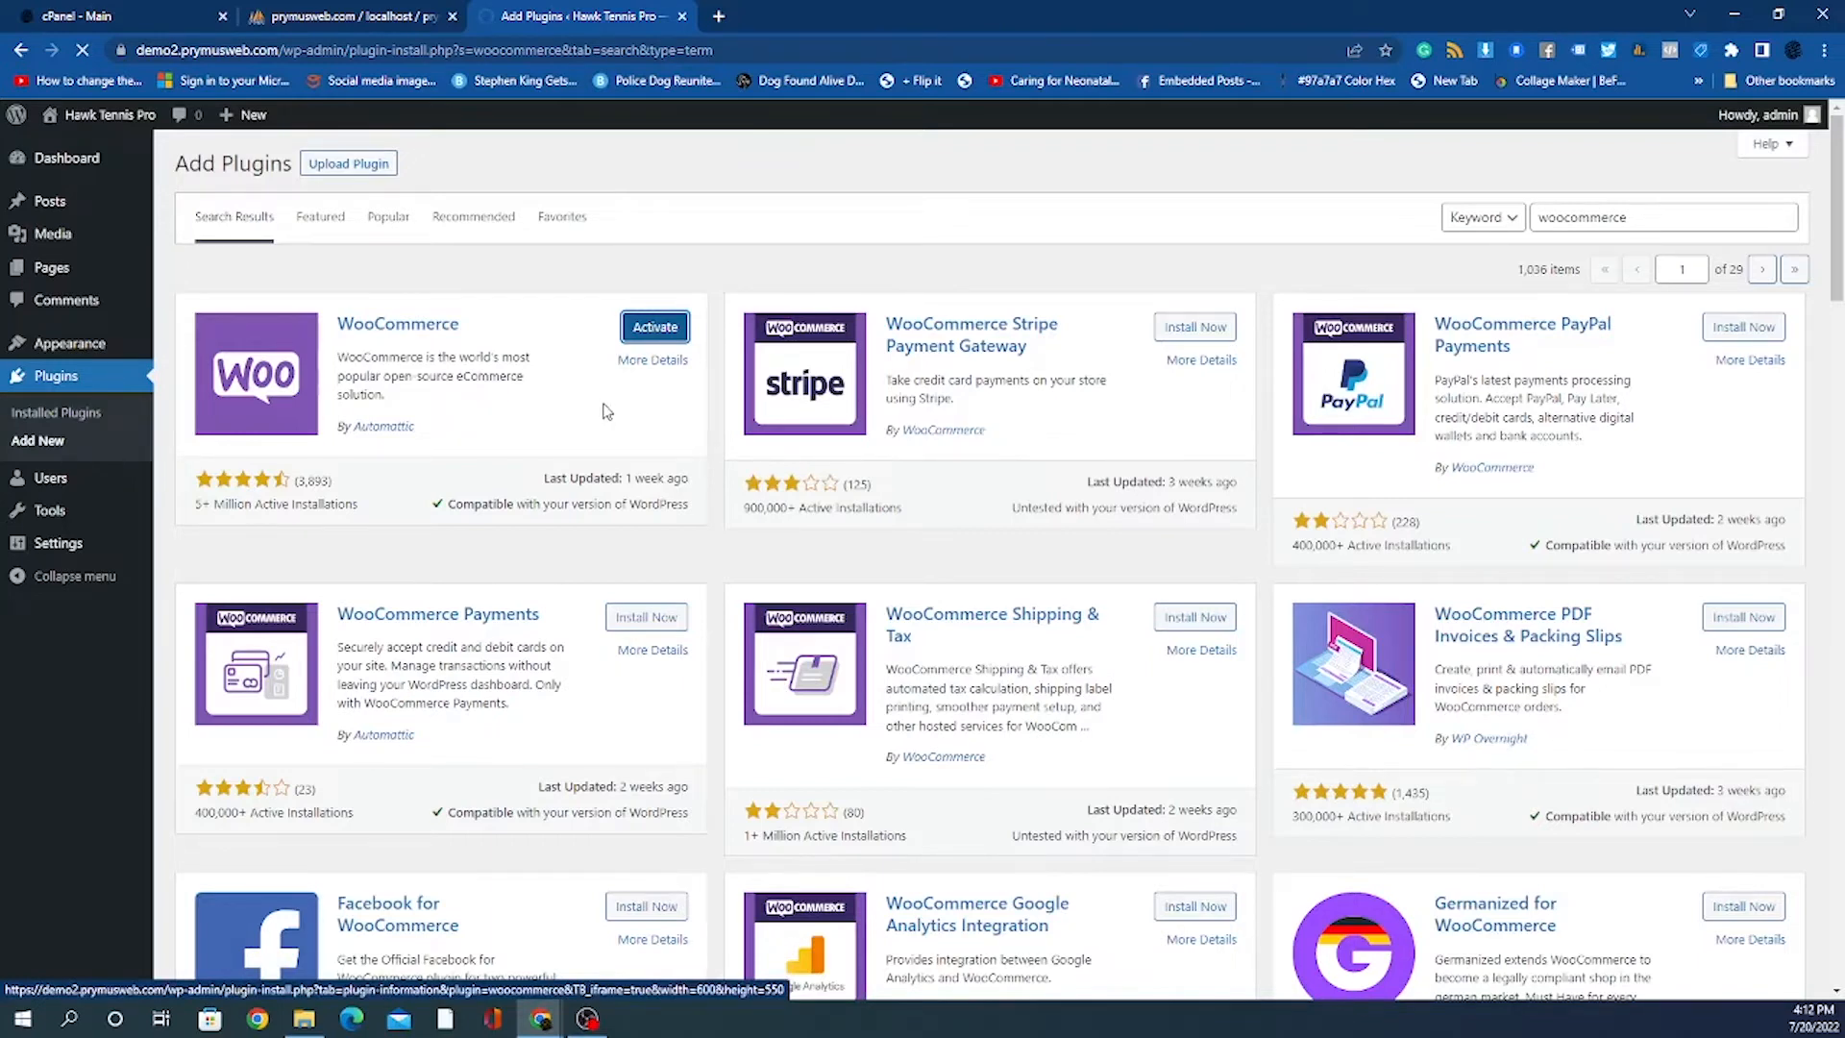
pyautogui.click(659, 330)
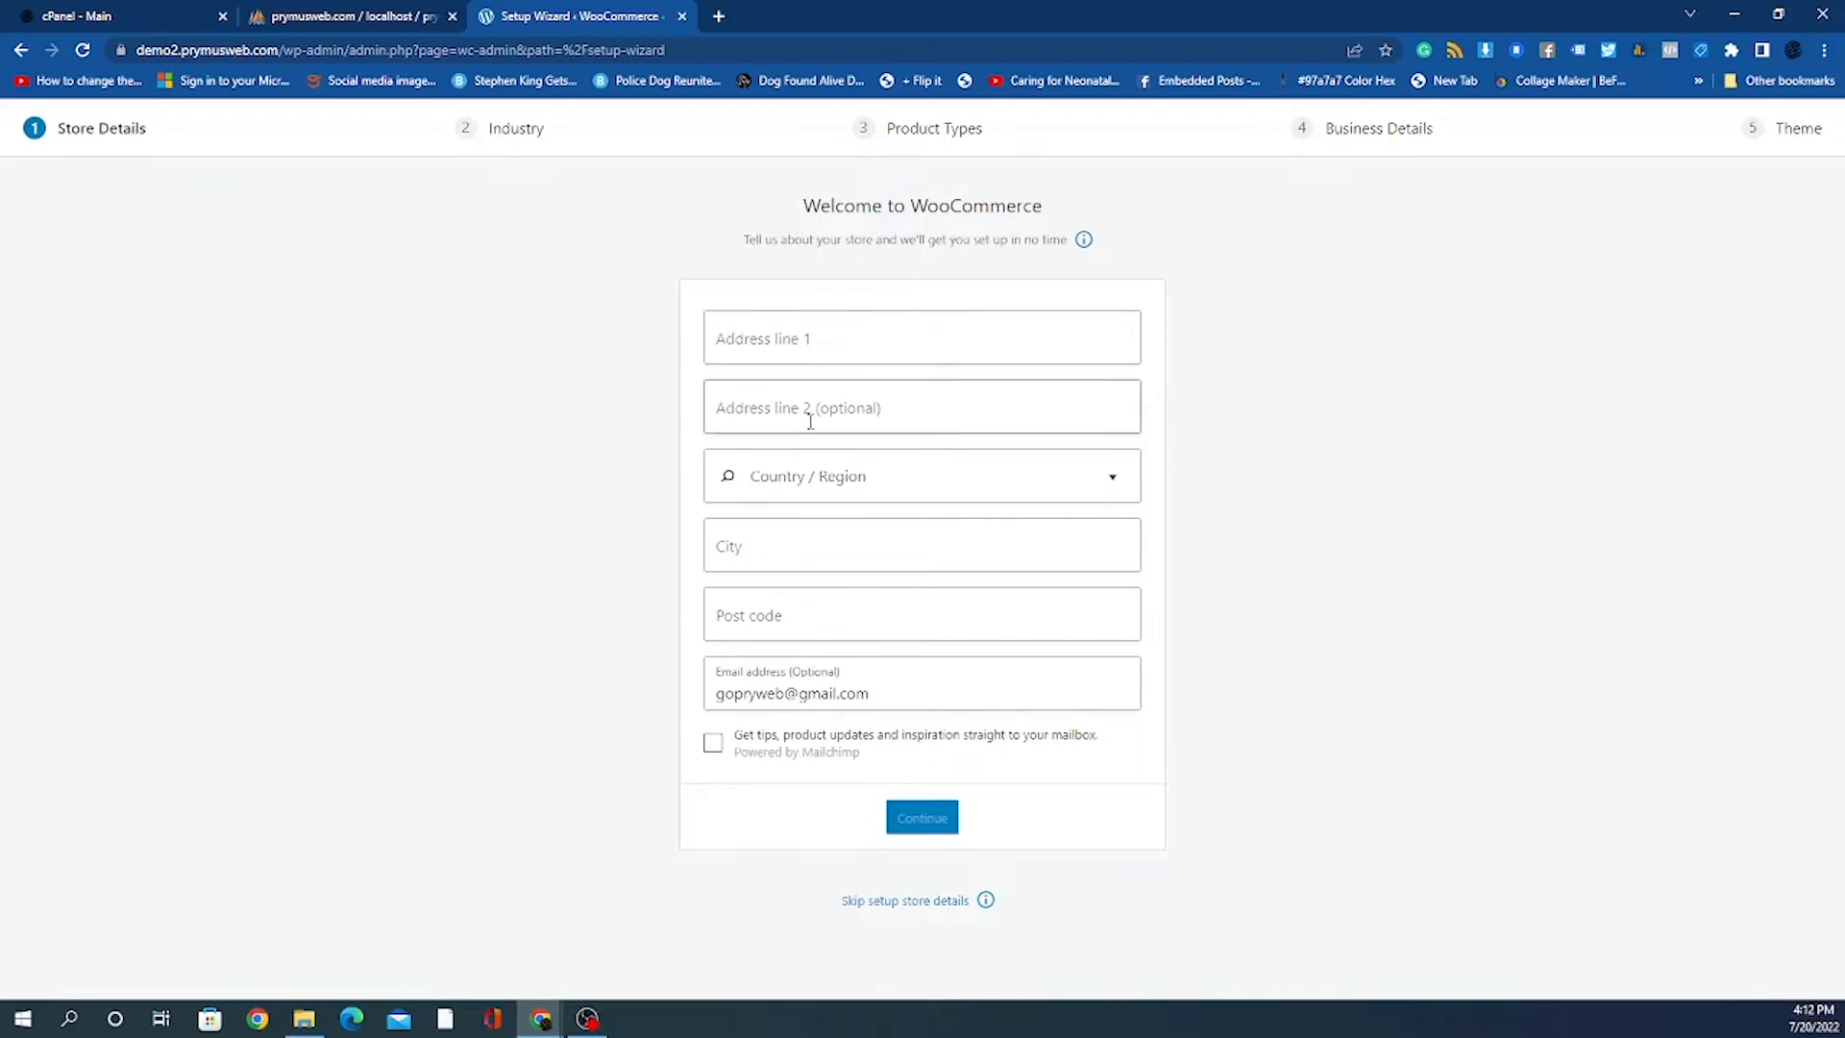
# Fill in the store's address details from a saved browser address and clear the optional email address.
pyautogui.click(798, 342)
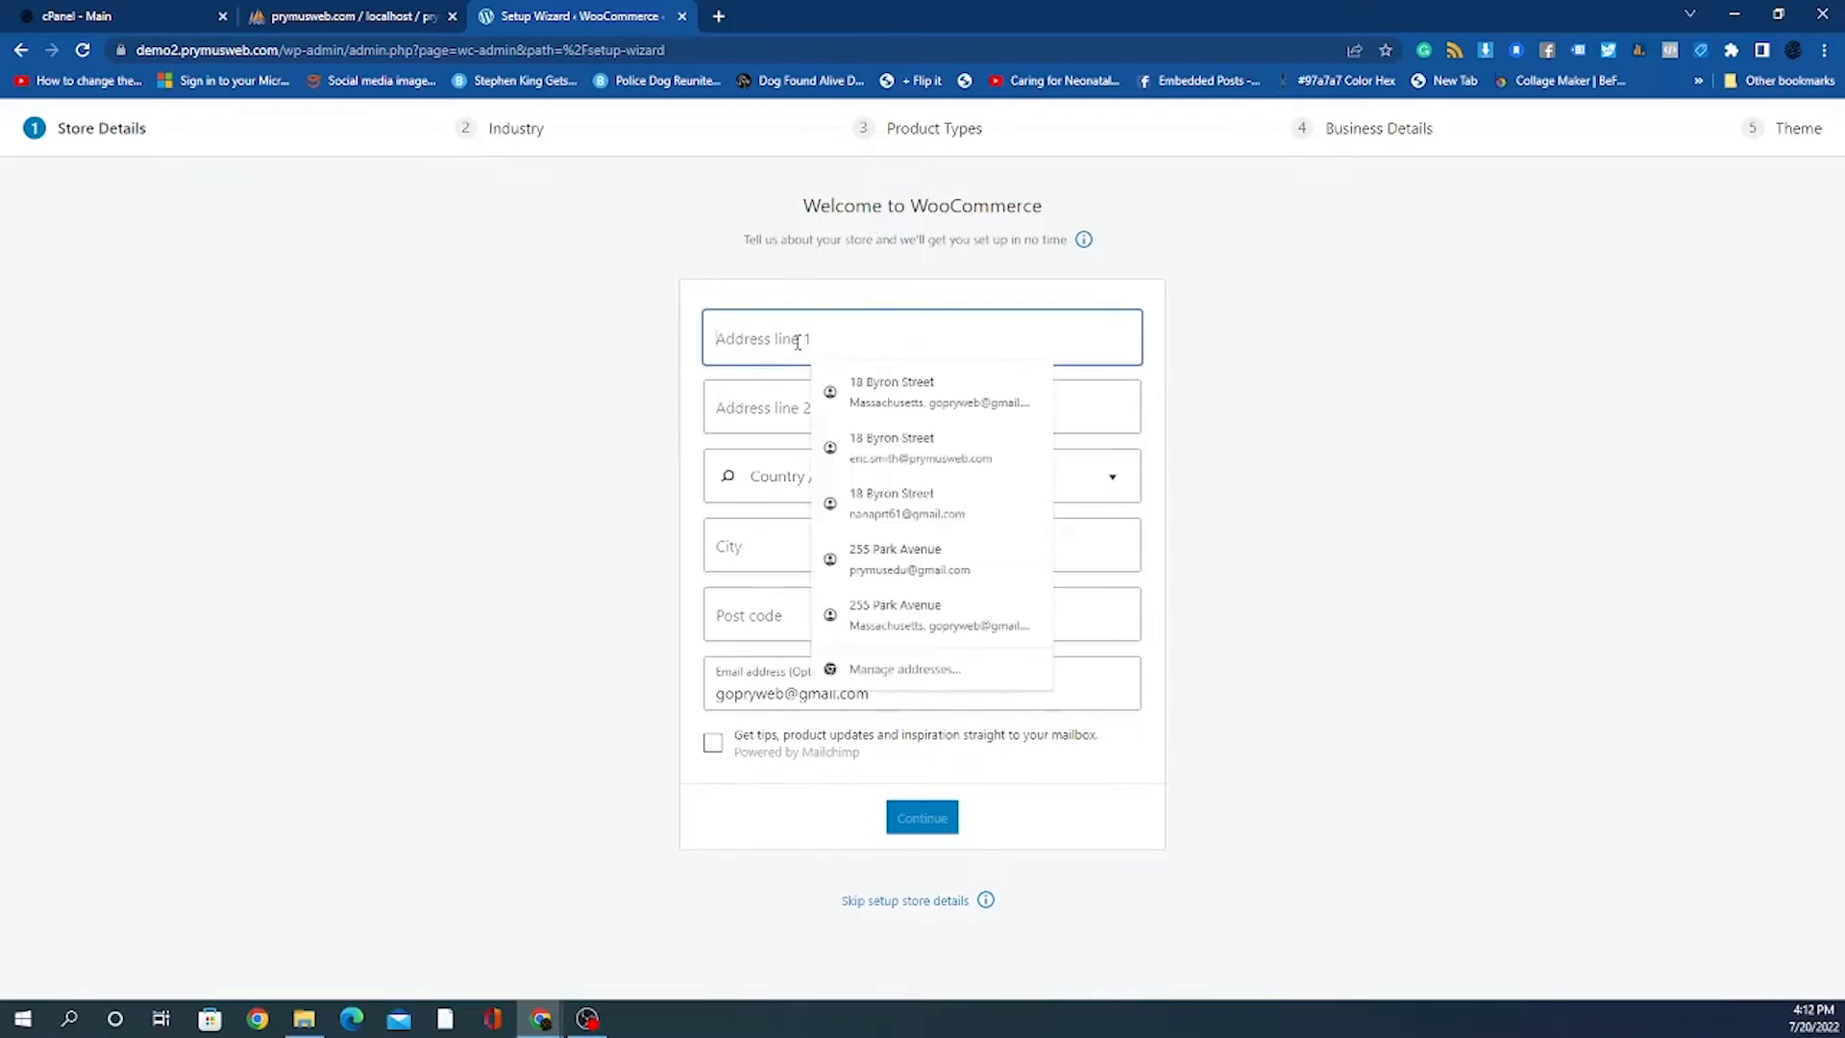
pyautogui.click(932, 550)
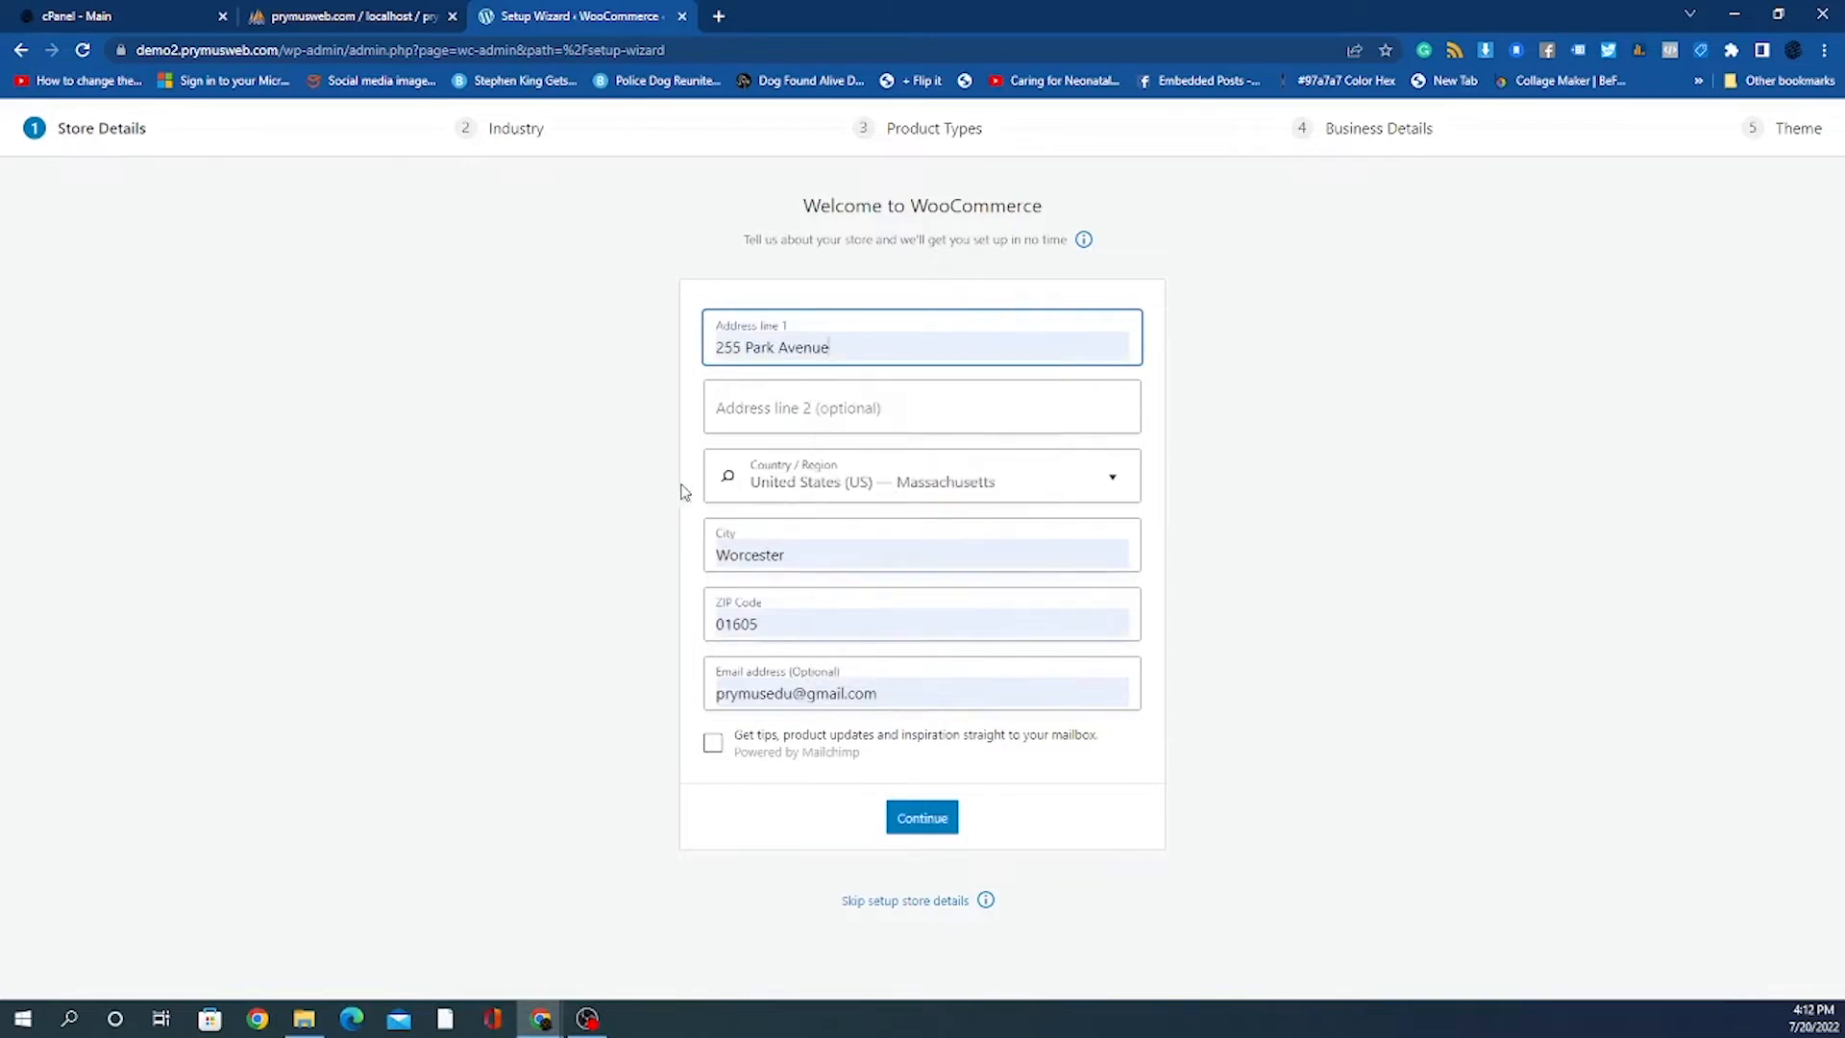
pyautogui.tripleClick(939, 691)
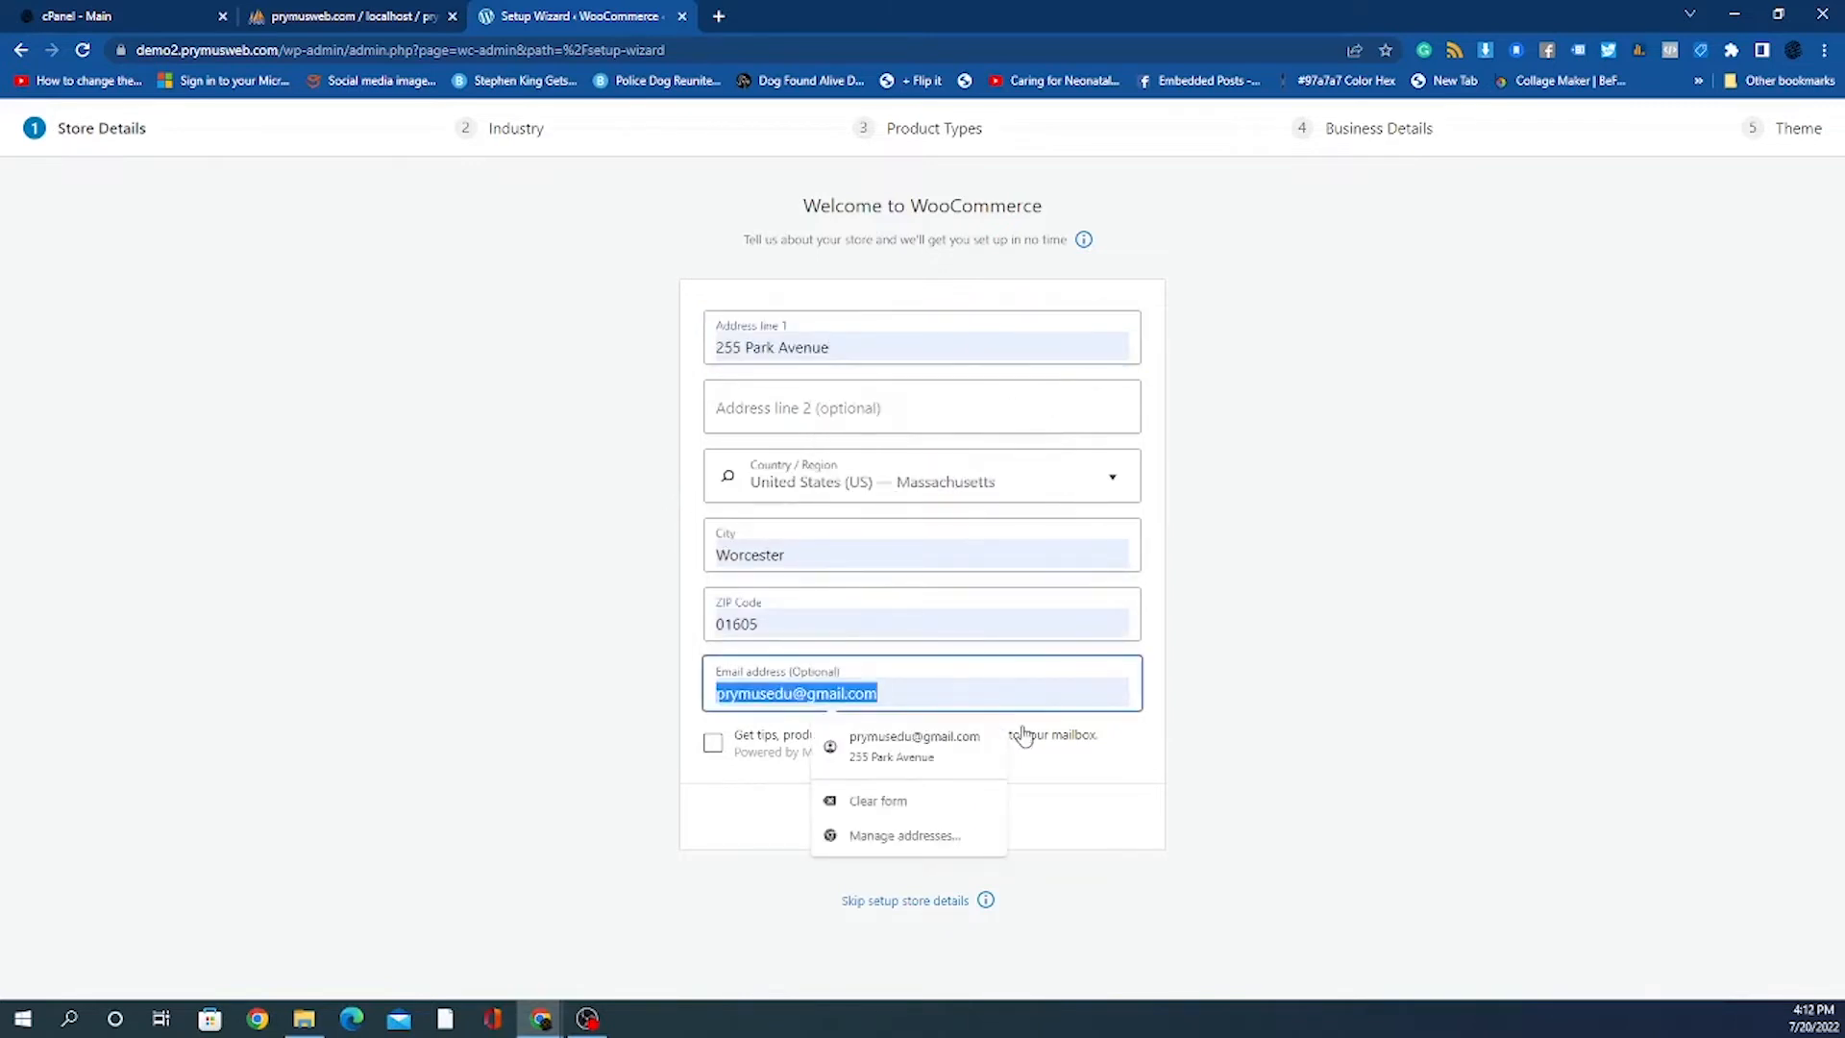
pyautogui.write('\\')
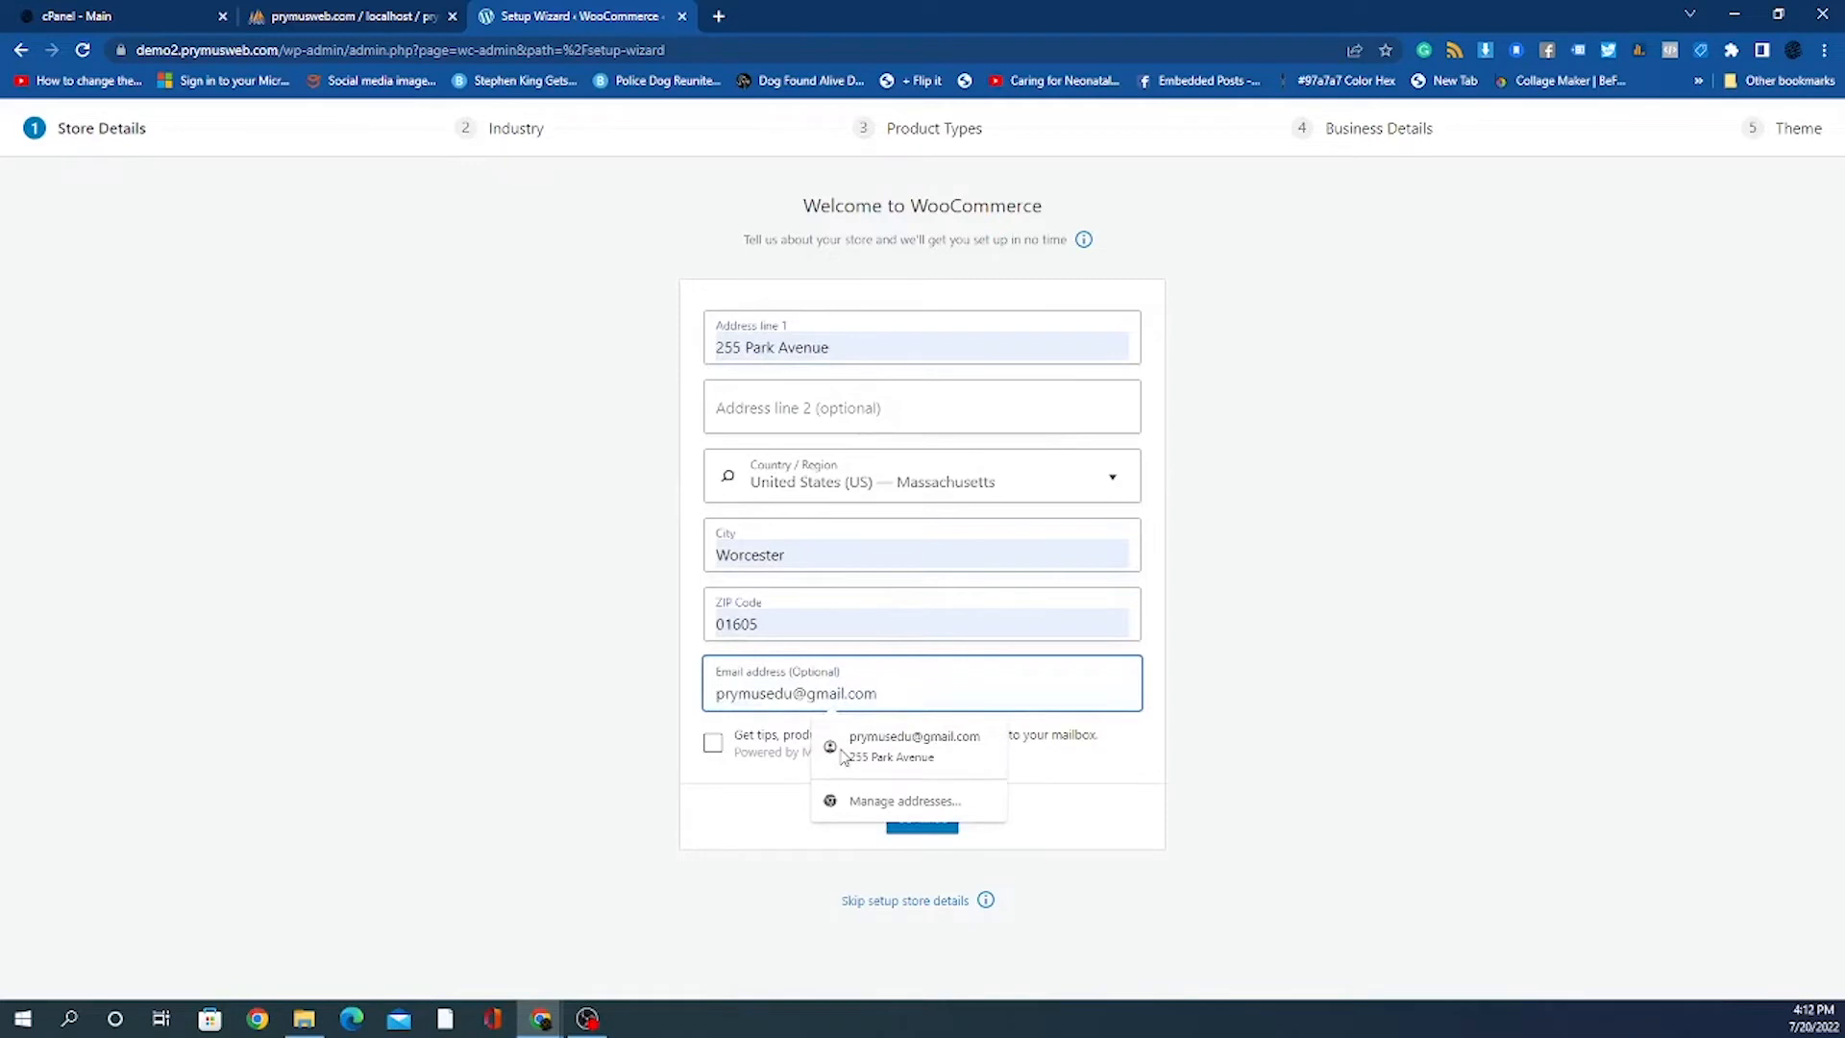
pyautogui.press('BackSpace')
pyautogui.press('BackSpace')
pyautogui.press('BackSpace')
pyautogui.press('BackSpace')
pyautogui.press('BackSpace')
pyautogui.press('BackSpace')
pyautogui.press('BackSpace')
pyautogui.press('BackSpace')
pyautogui.press('BackSpace')
pyautogui.press('BackSpace')
pyautogui.press('BackSpace')
pyautogui.press('BackSpace')
pyautogui.press('BackSpace')
pyautogui.press('BackSpace')
pyautogui.press('BackSpace')
pyautogui.press('BackSpace')
pyautogui.press('BackSpace')
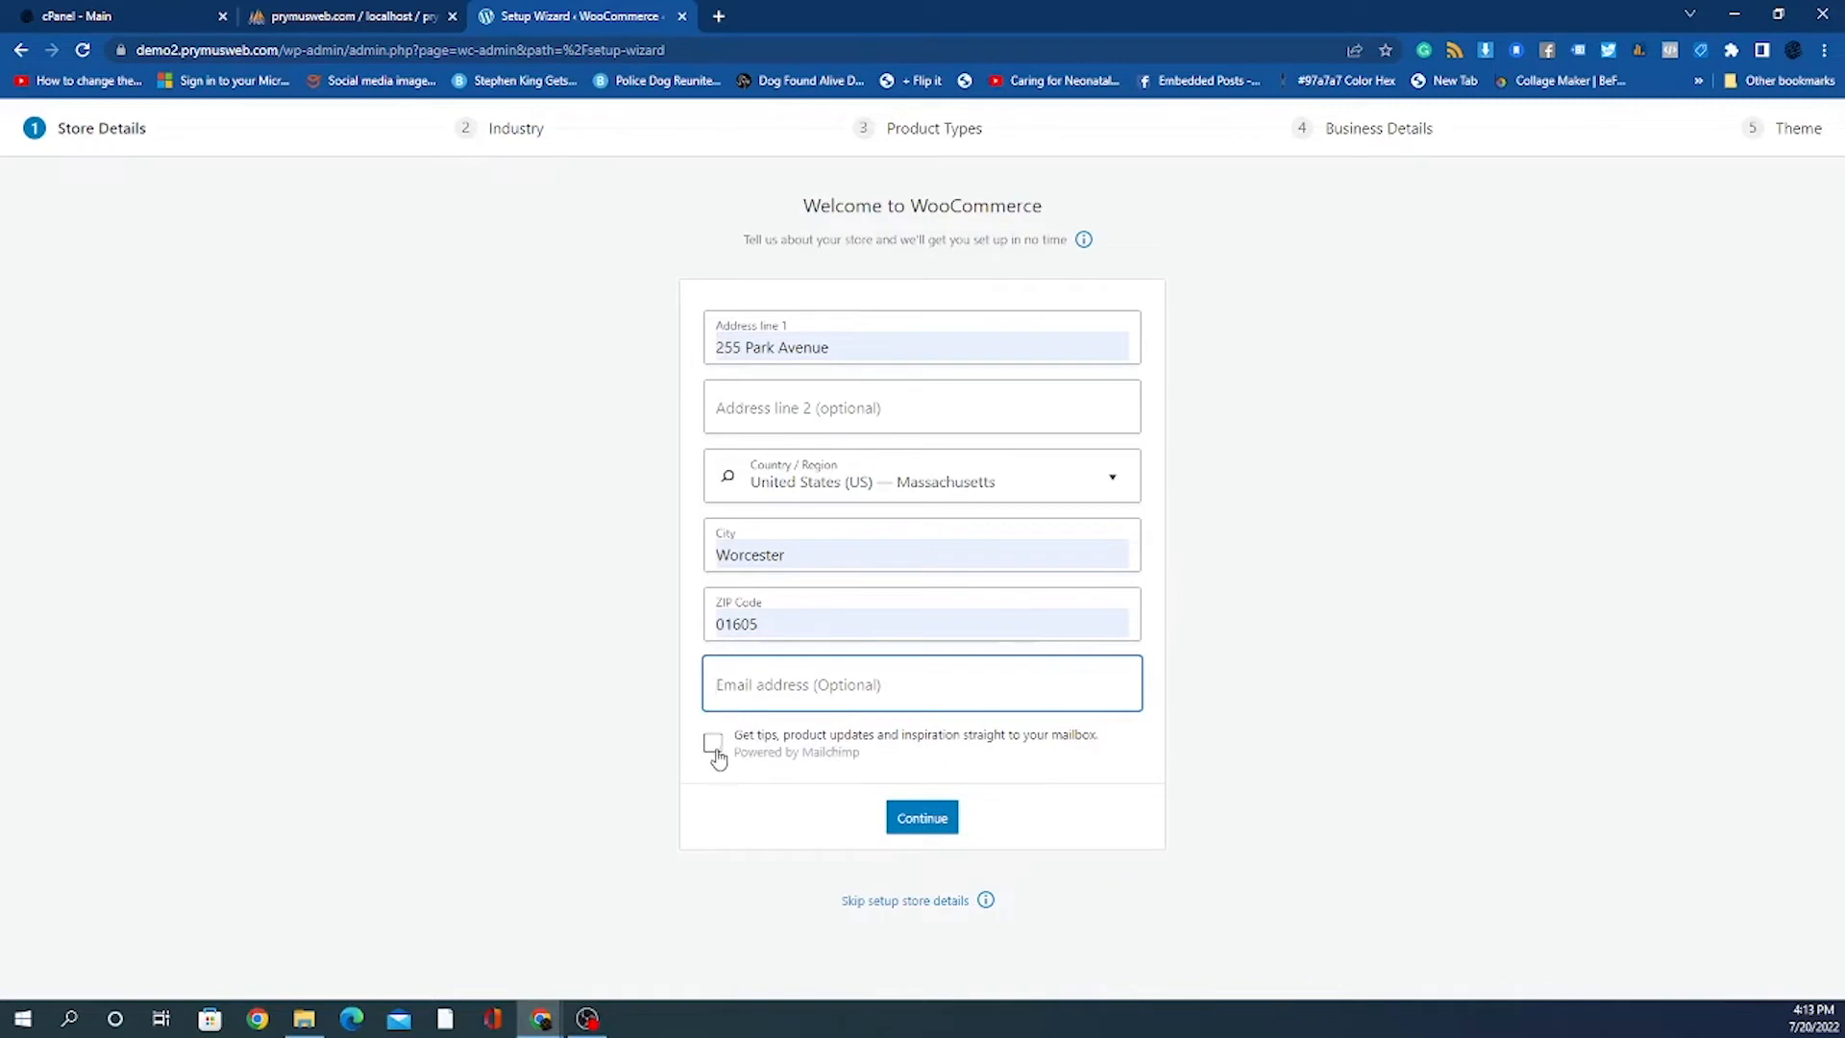
# Submit the store details and agree to share usage tracking data with WooCommerce.
pyautogui.click(930, 826)
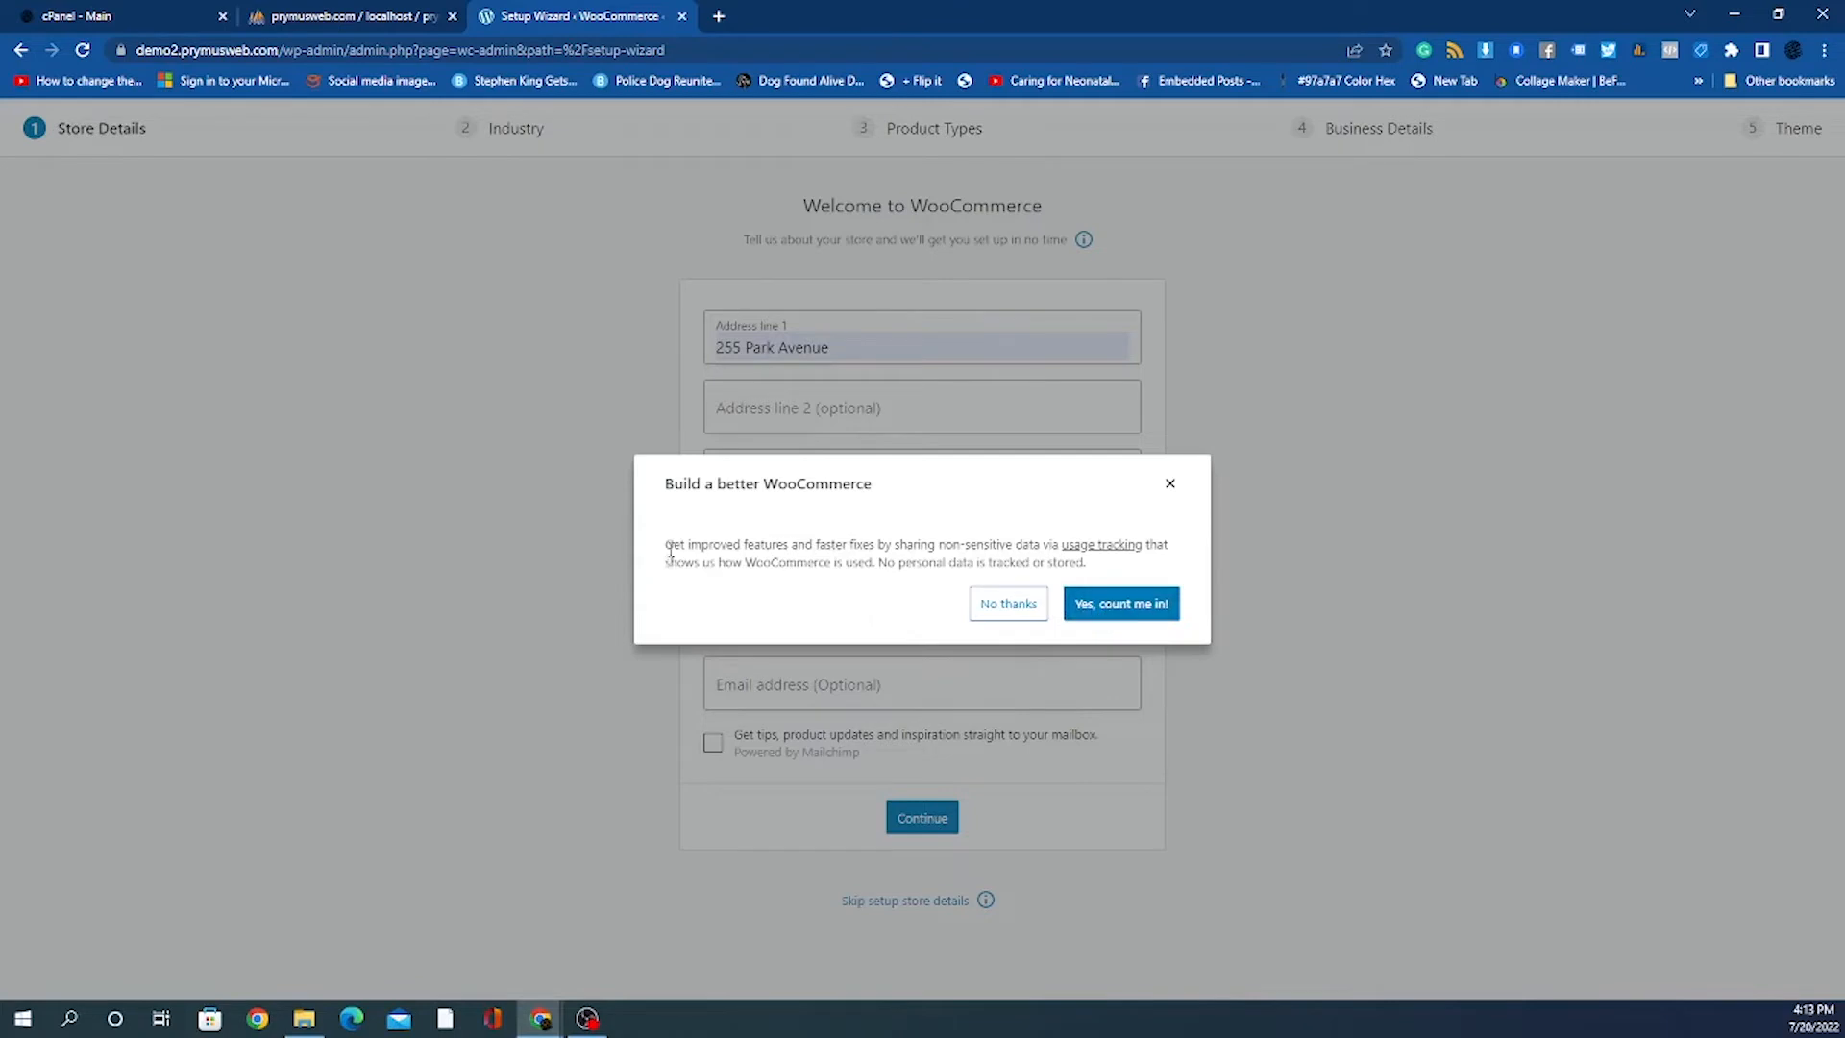
pyautogui.moveTo(678, 545); pyautogui.dragTo(1023, 562)
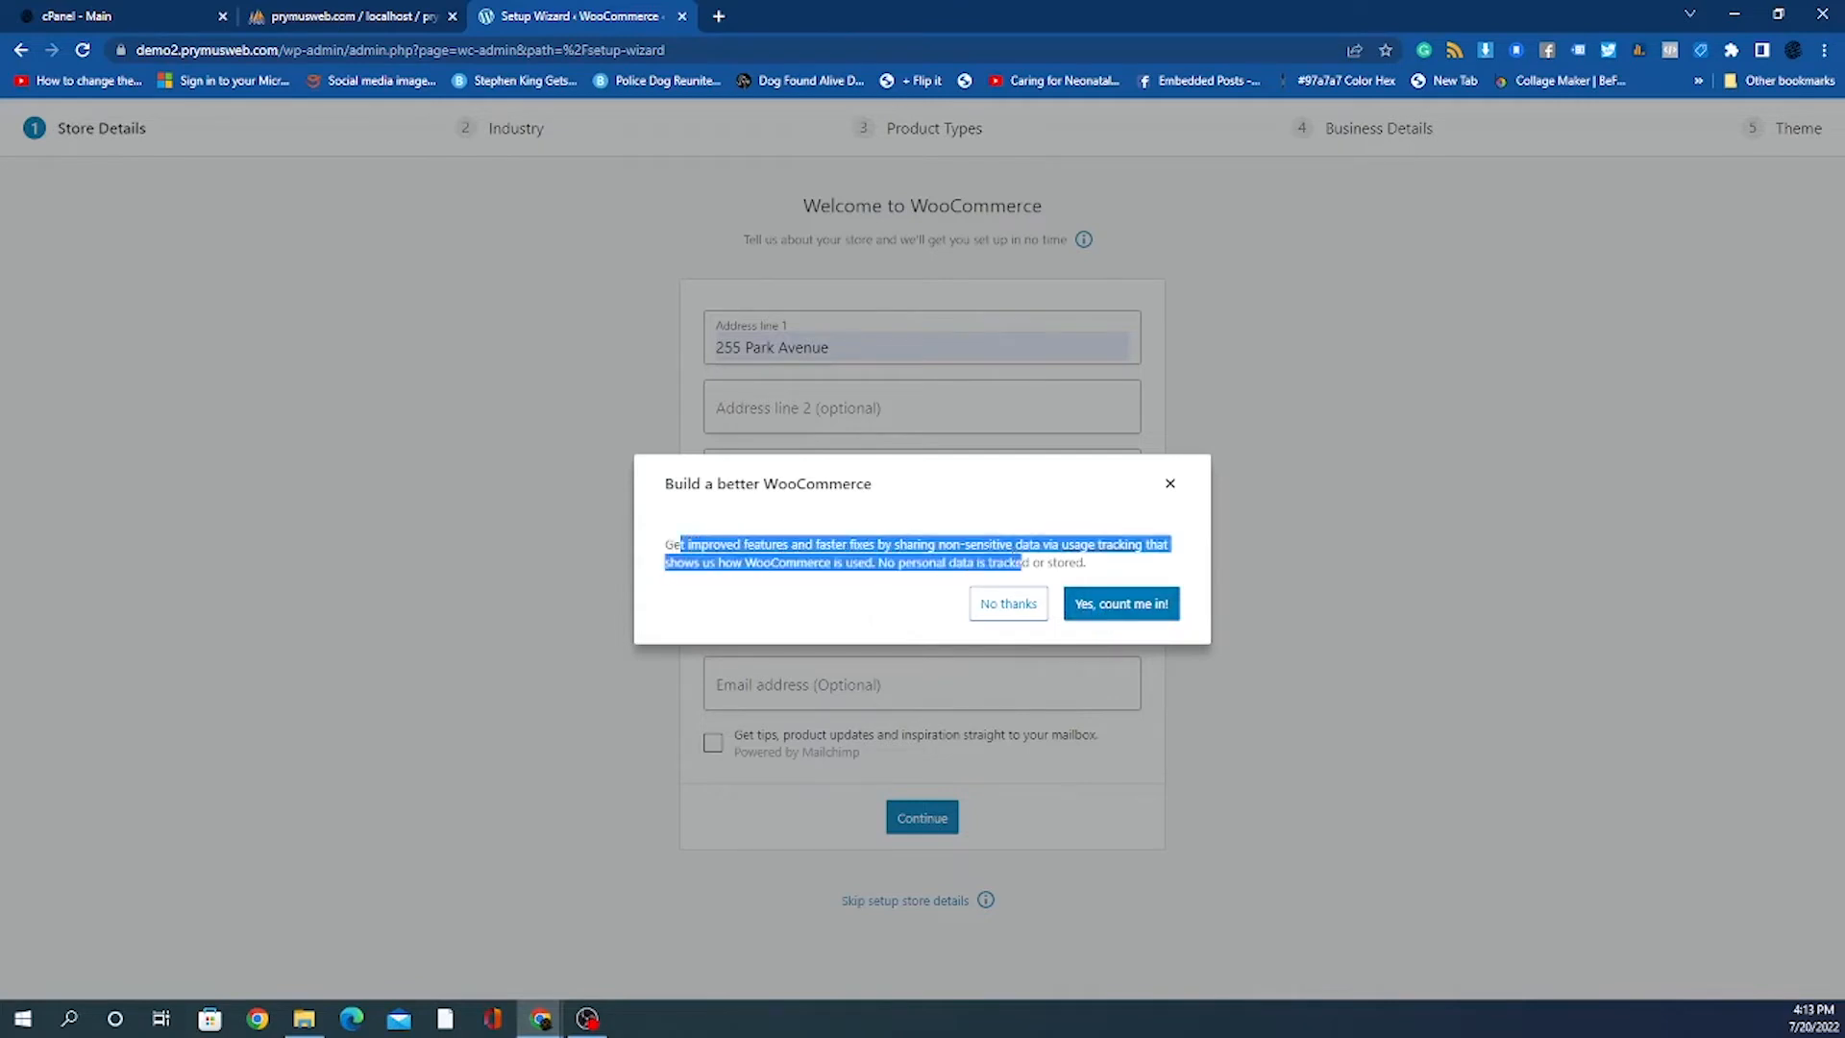
pyautogui.click(661, 571)
pyautogui.moveTo(665, 542); pyautogui.dragTo(948, 564)
pyautogui.click(874, 590)
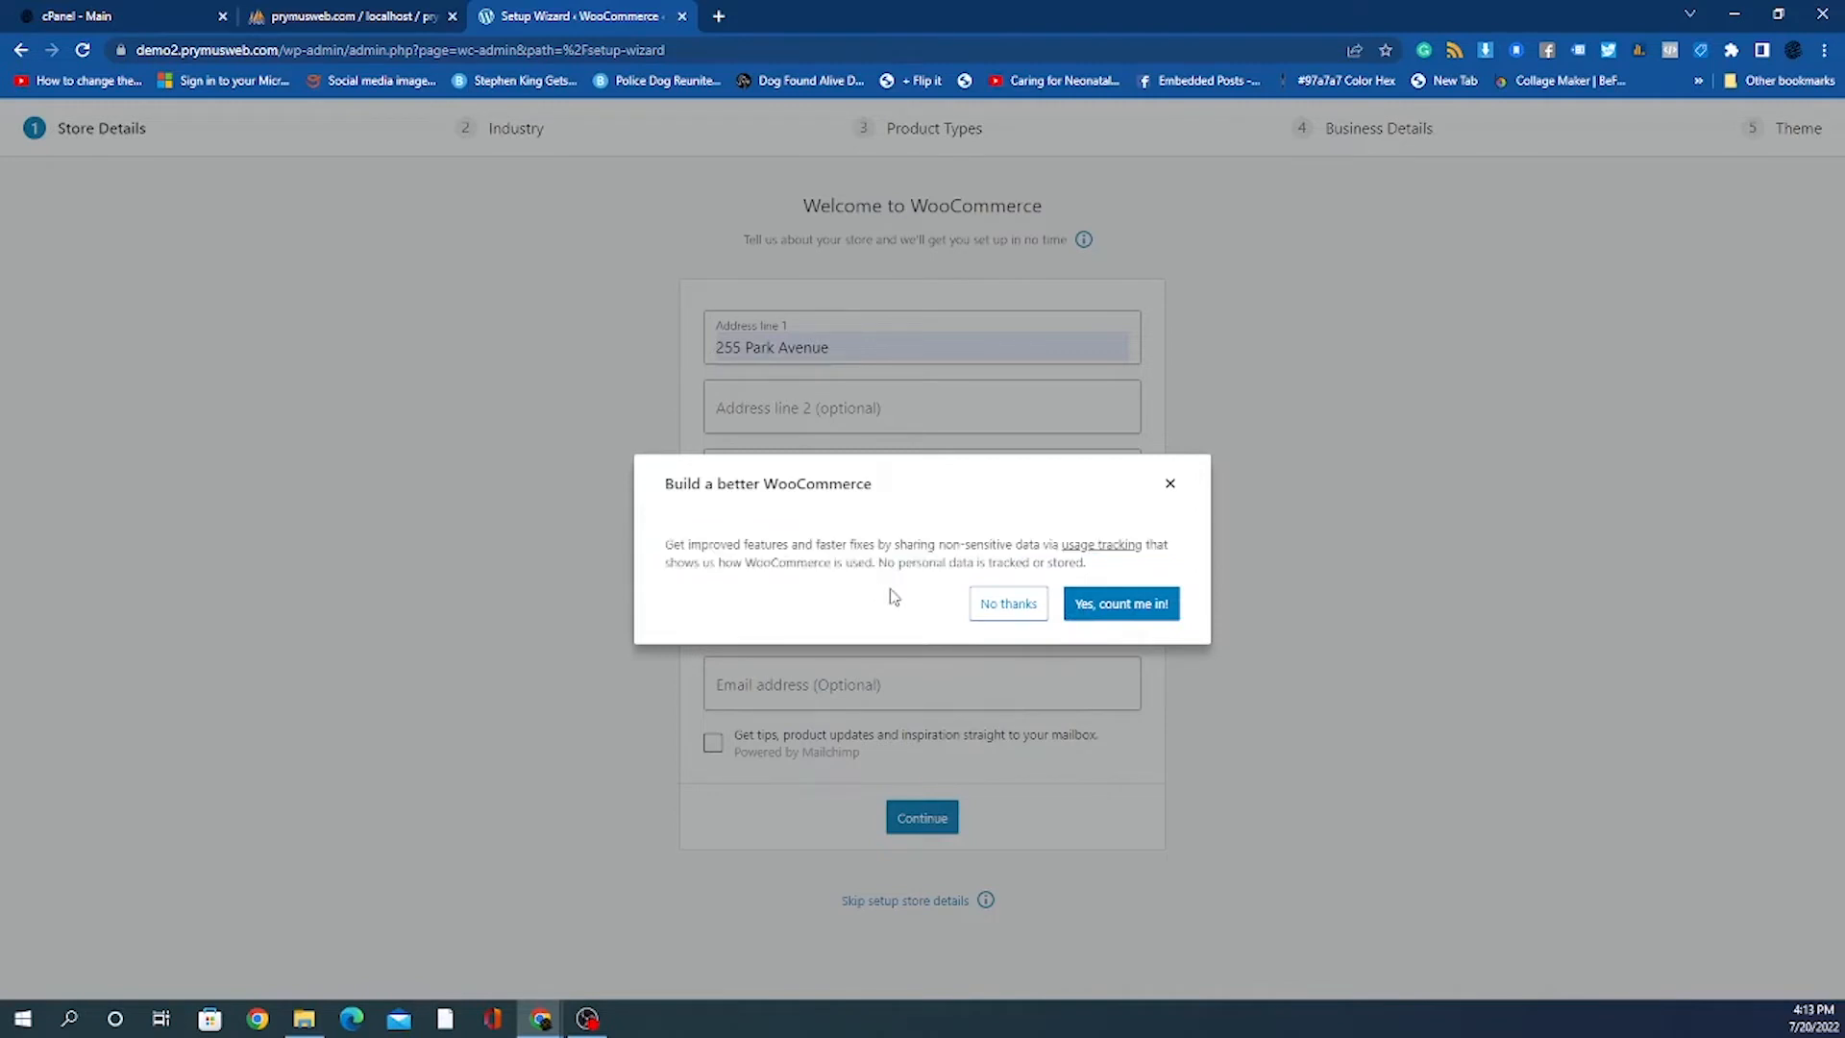
pyautogui.click(1102, 615)
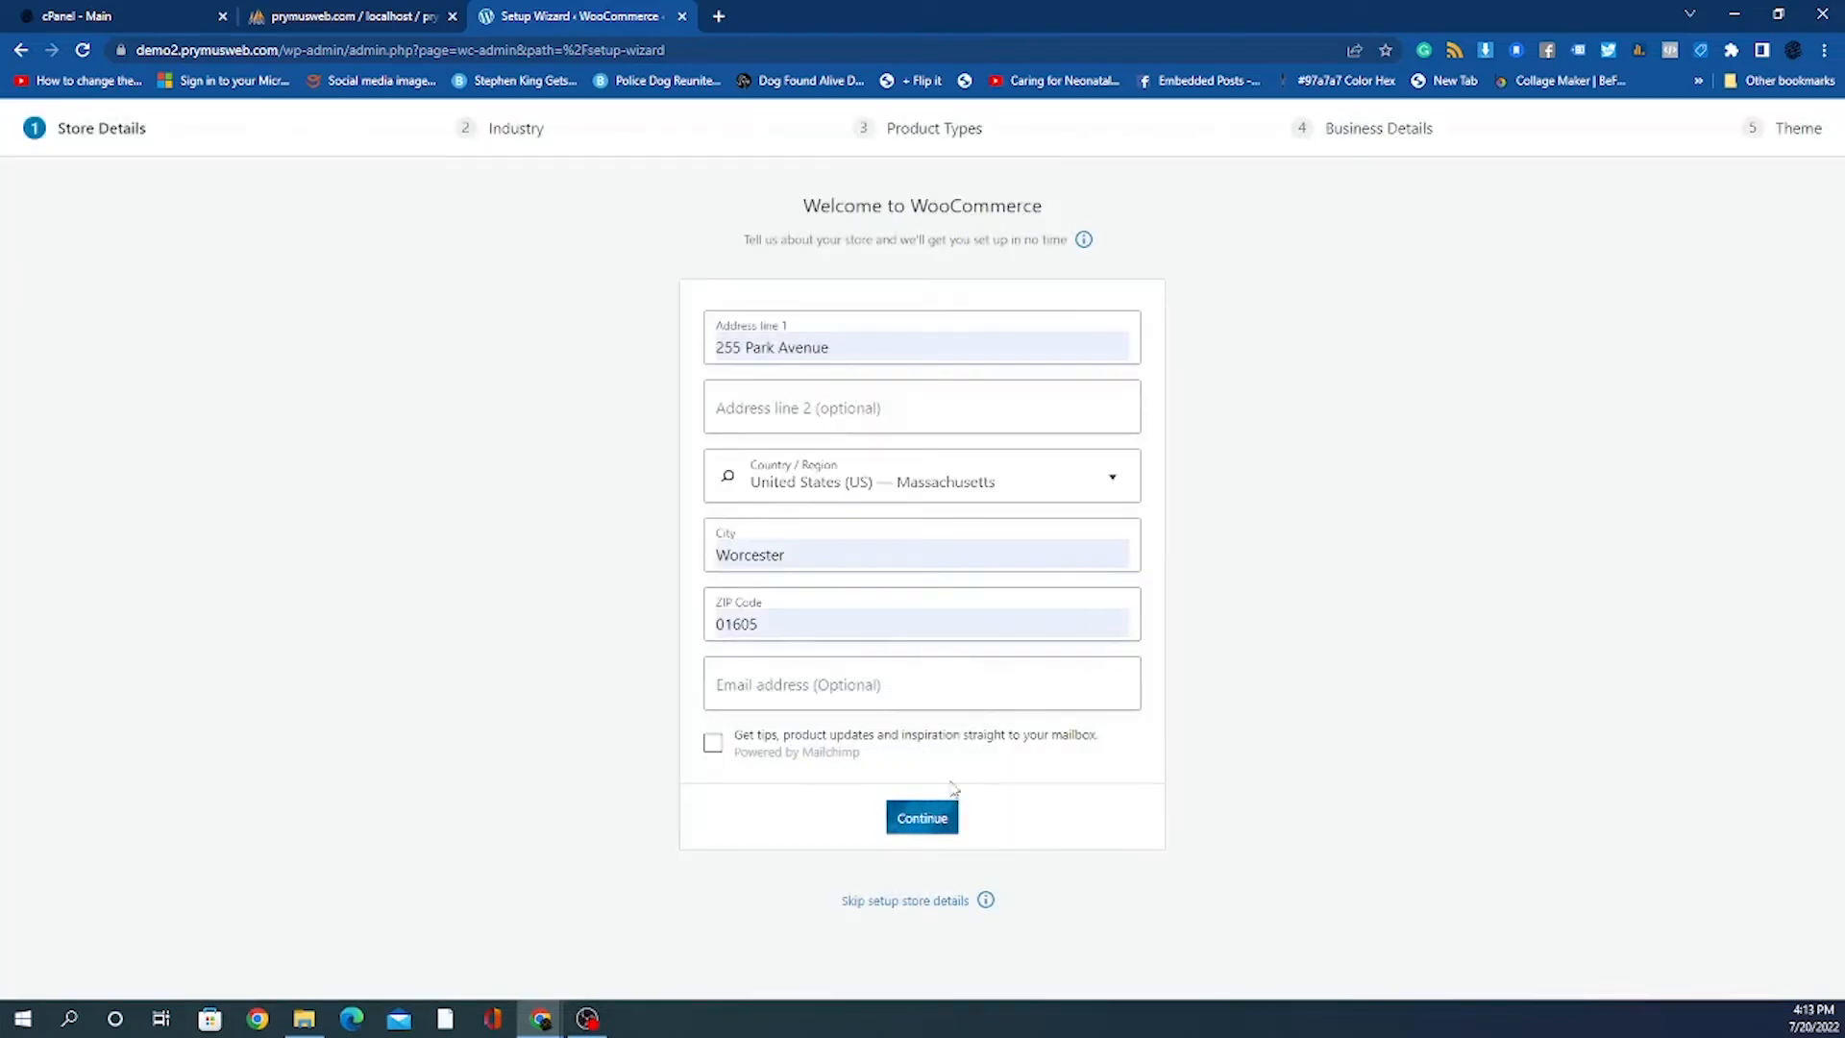
pyautogui.click(922, 832)
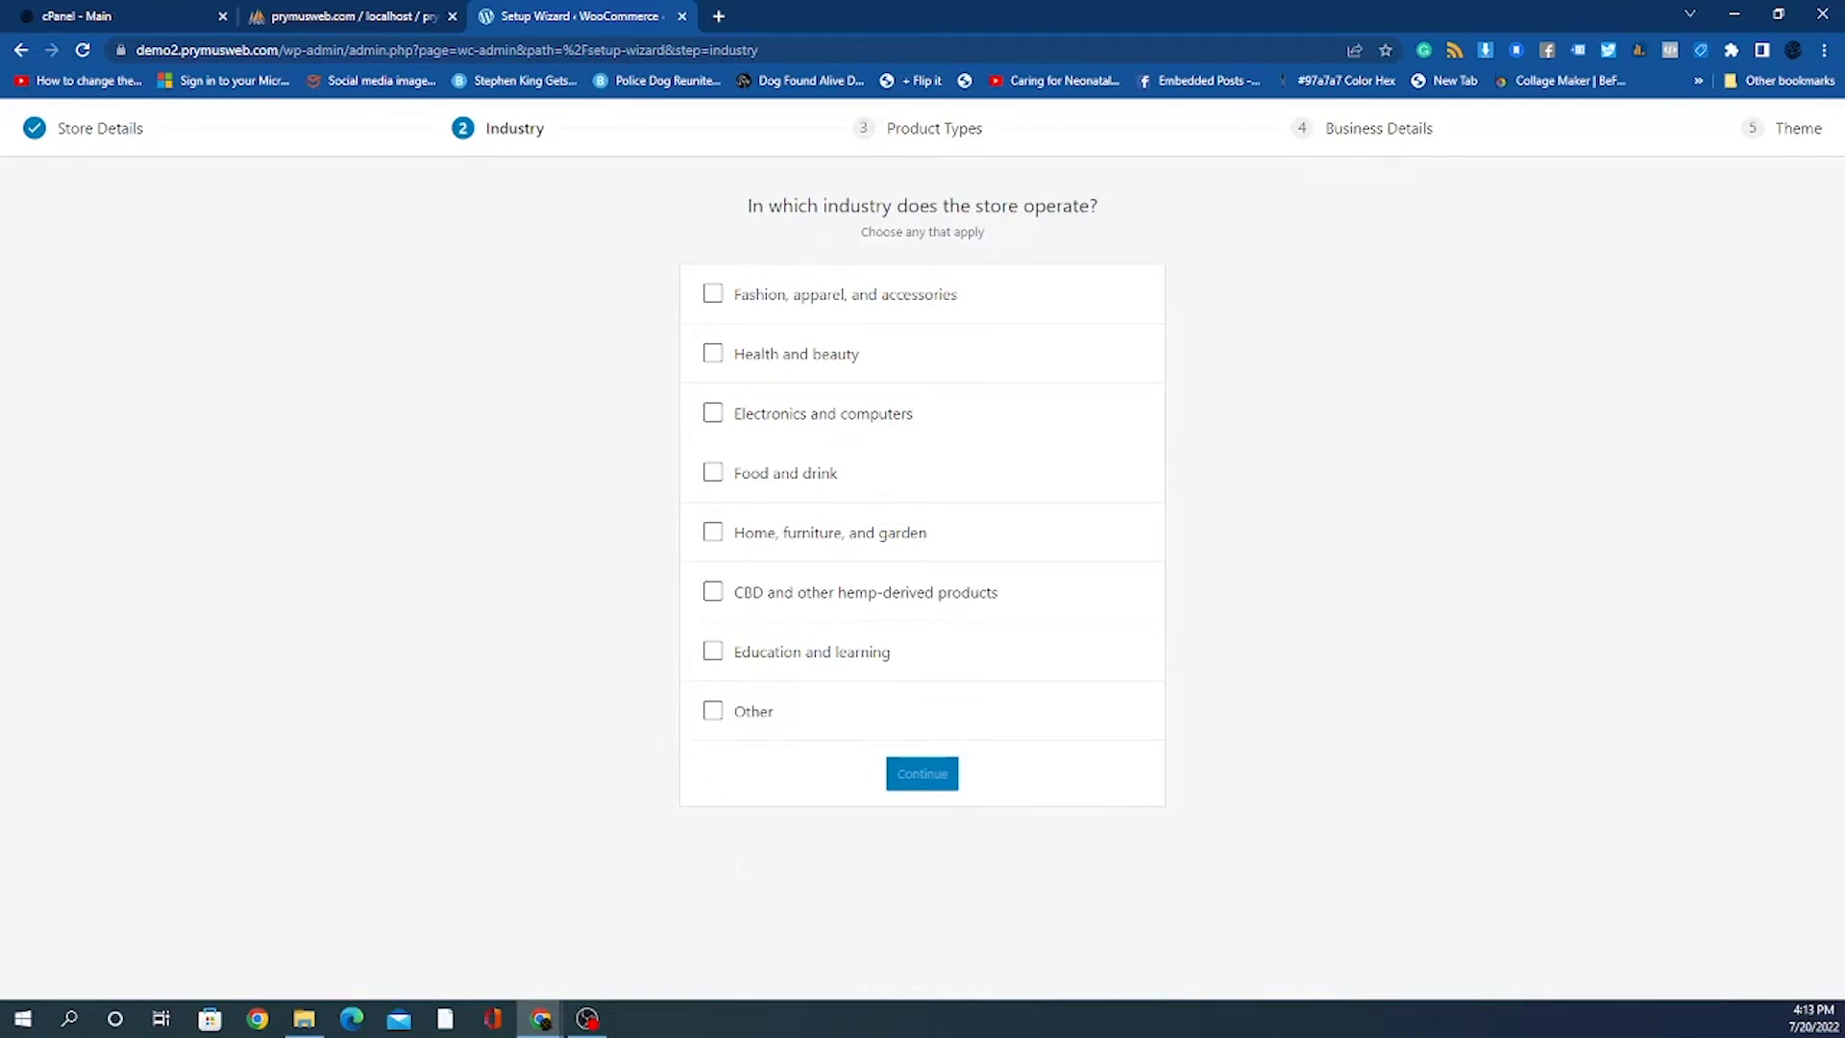
# Set the store's industry to Fashion, apparel, and accessories and accept Physical products as the product type.
pyautogui.click(711, 298)
pyautogui.click(930, 778)
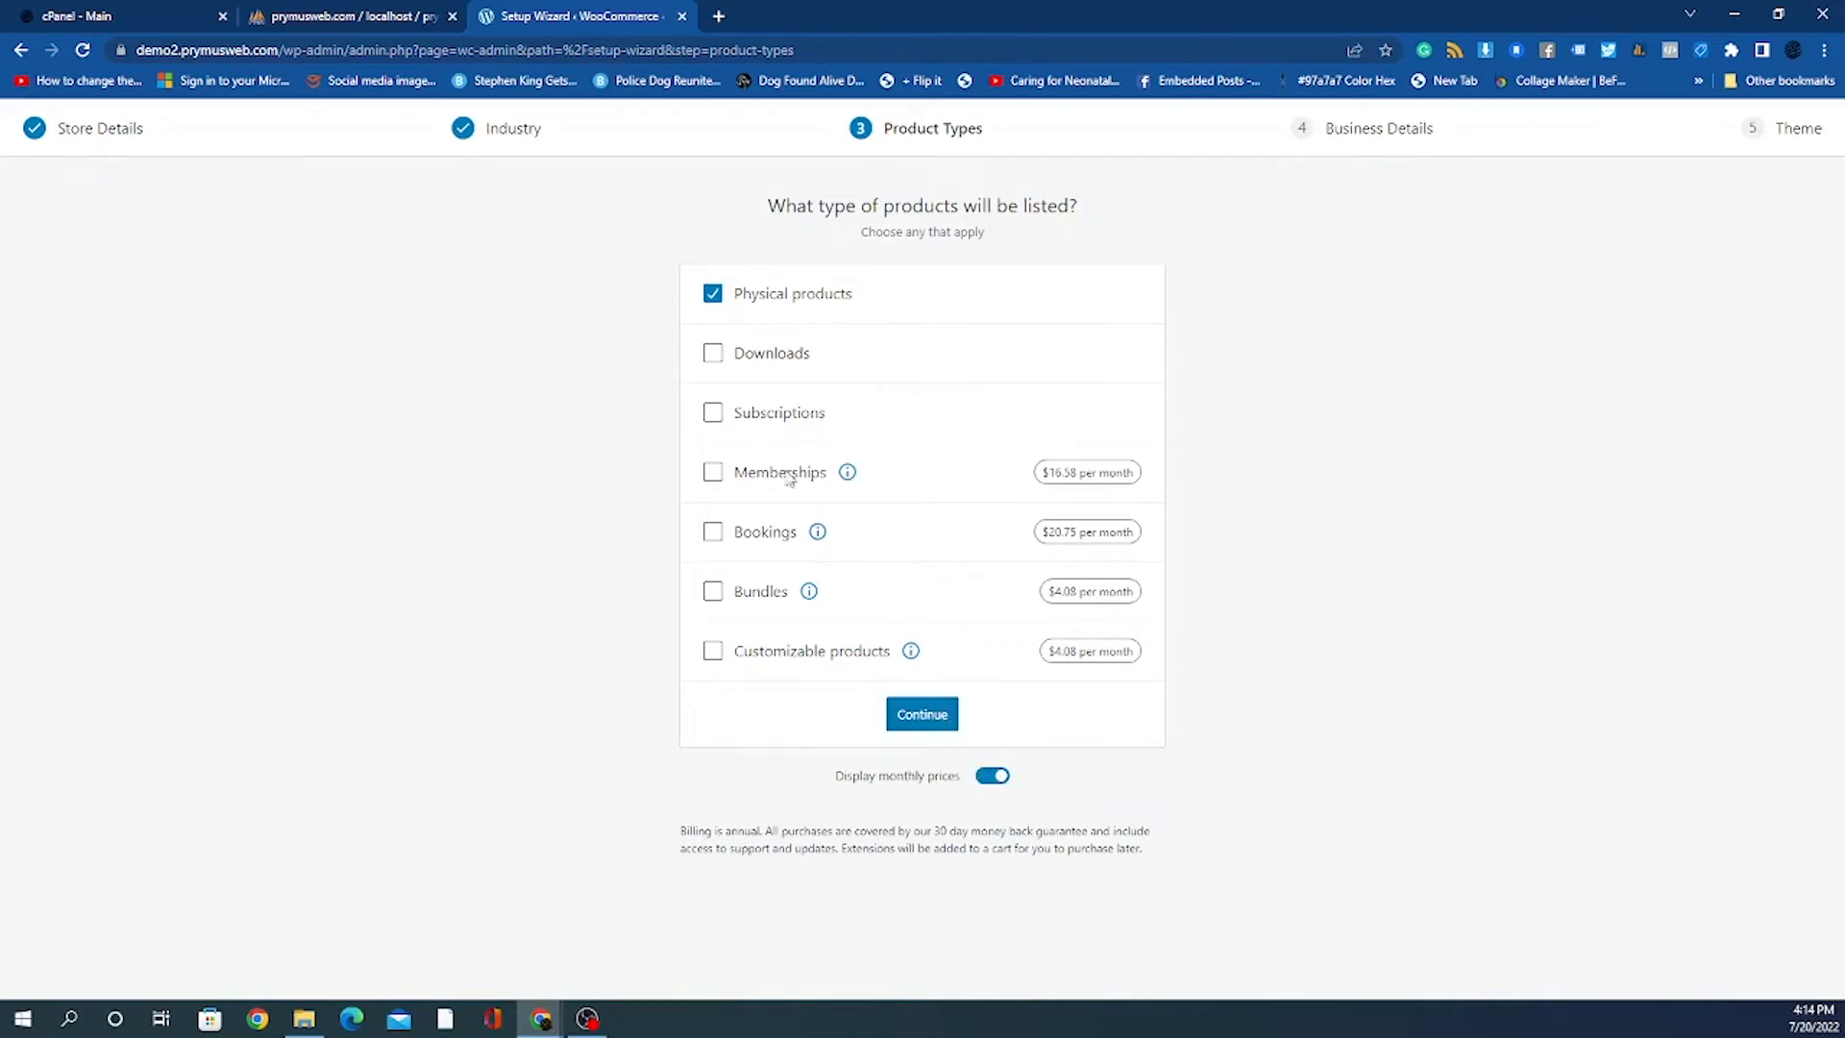
pyautogui.click(930, 714)
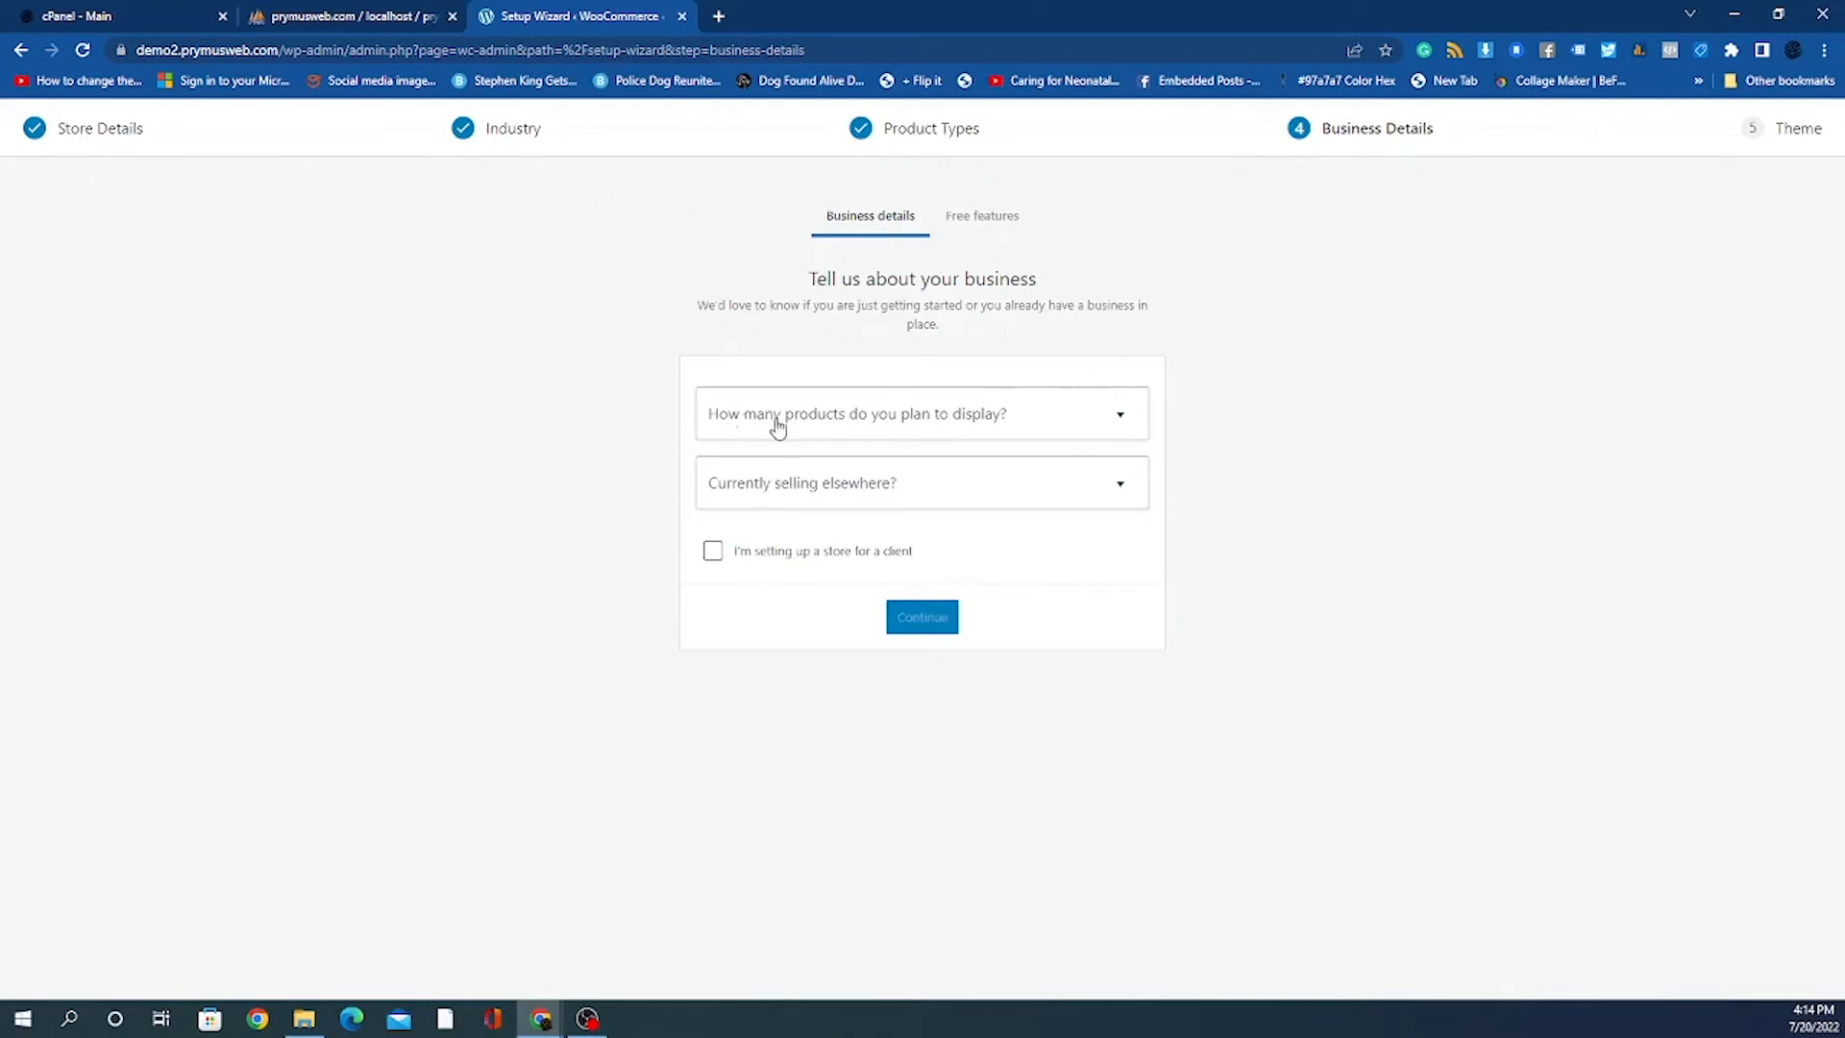
# Submit the business details with 11 - 100 products planned for display and No for currently selling elsewhere.
pyautogui.click(944, 425)
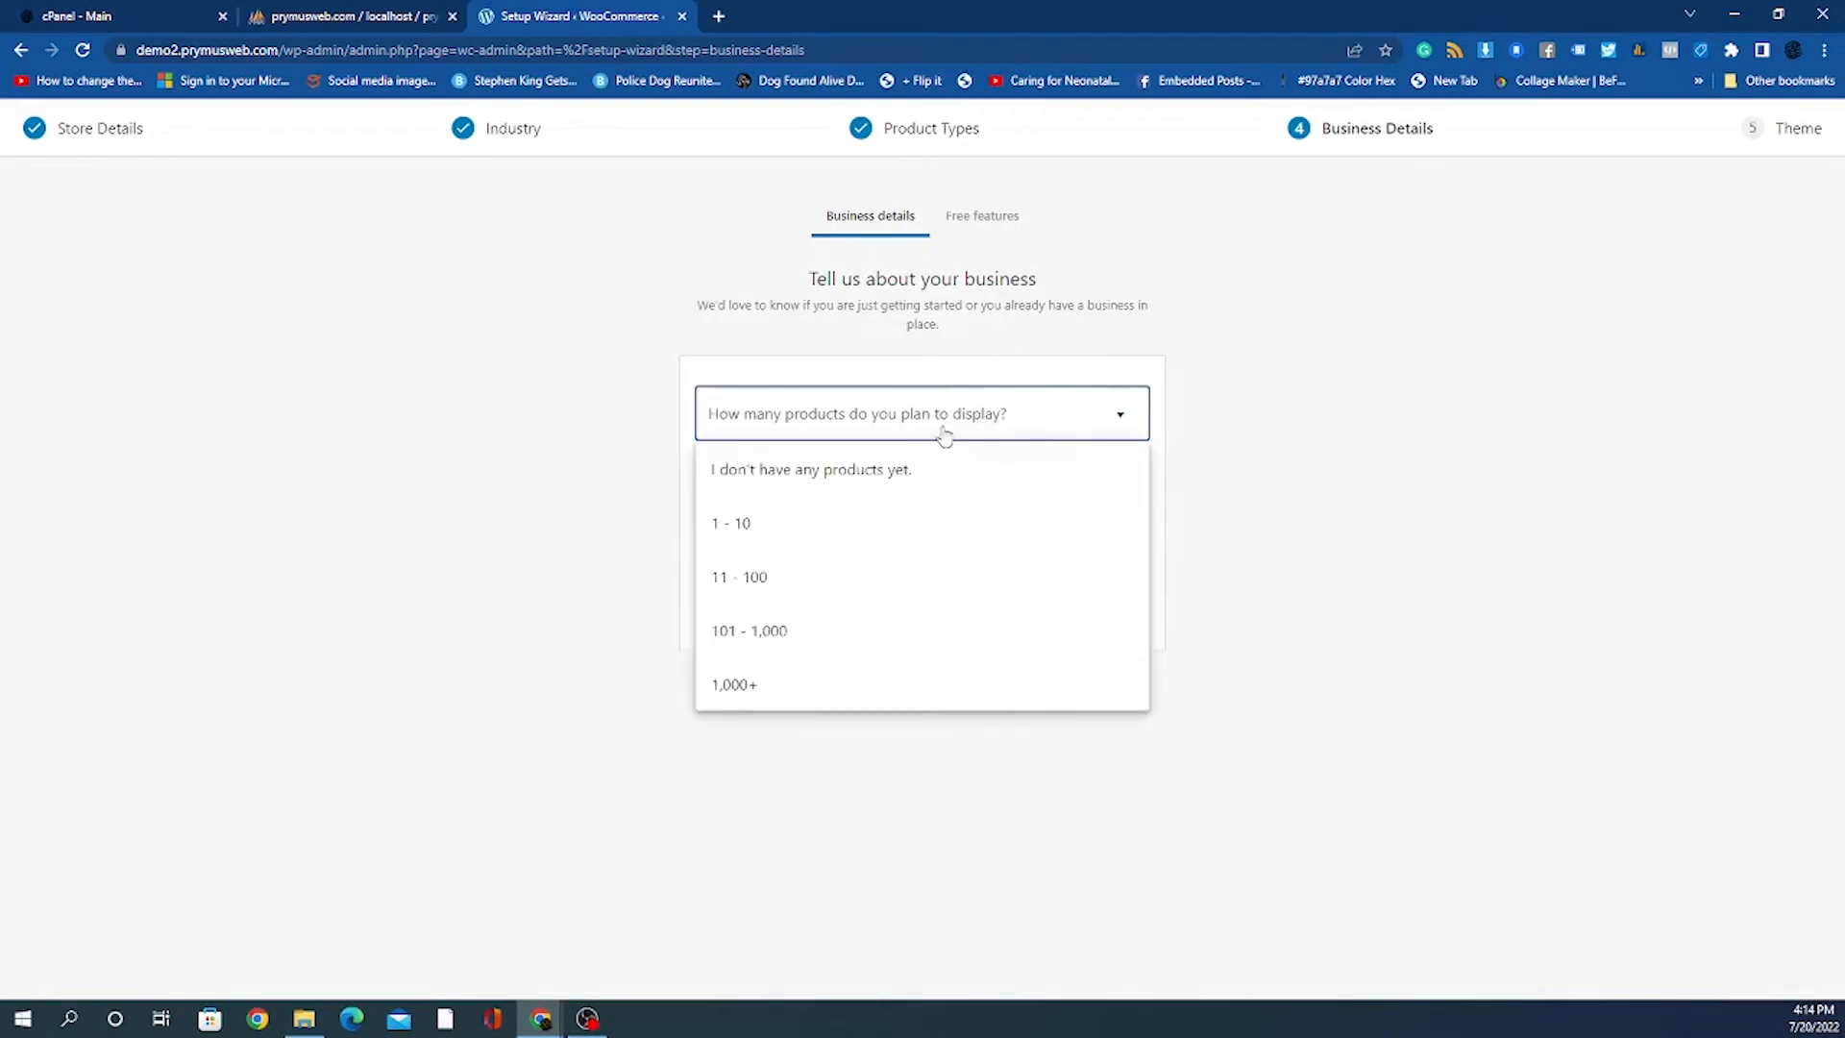
pyautogui.click(804, 588)
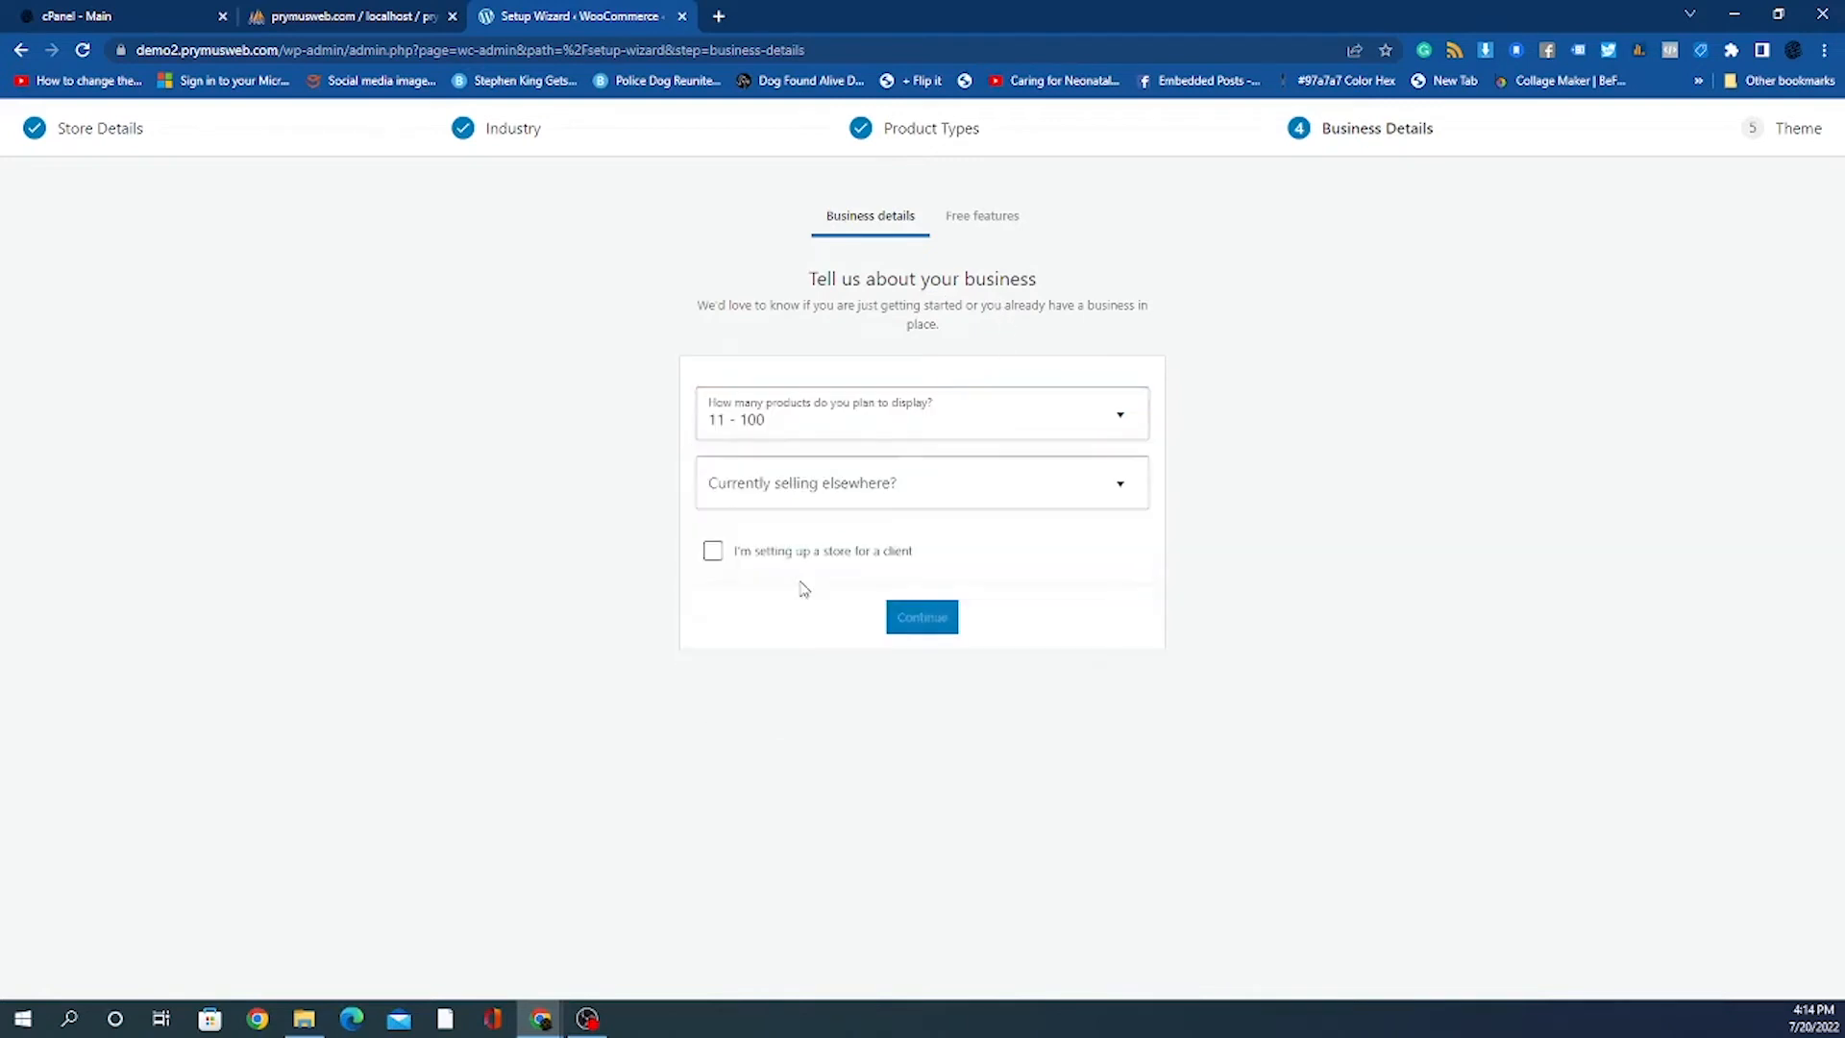
pyautogui.click(864, 492)
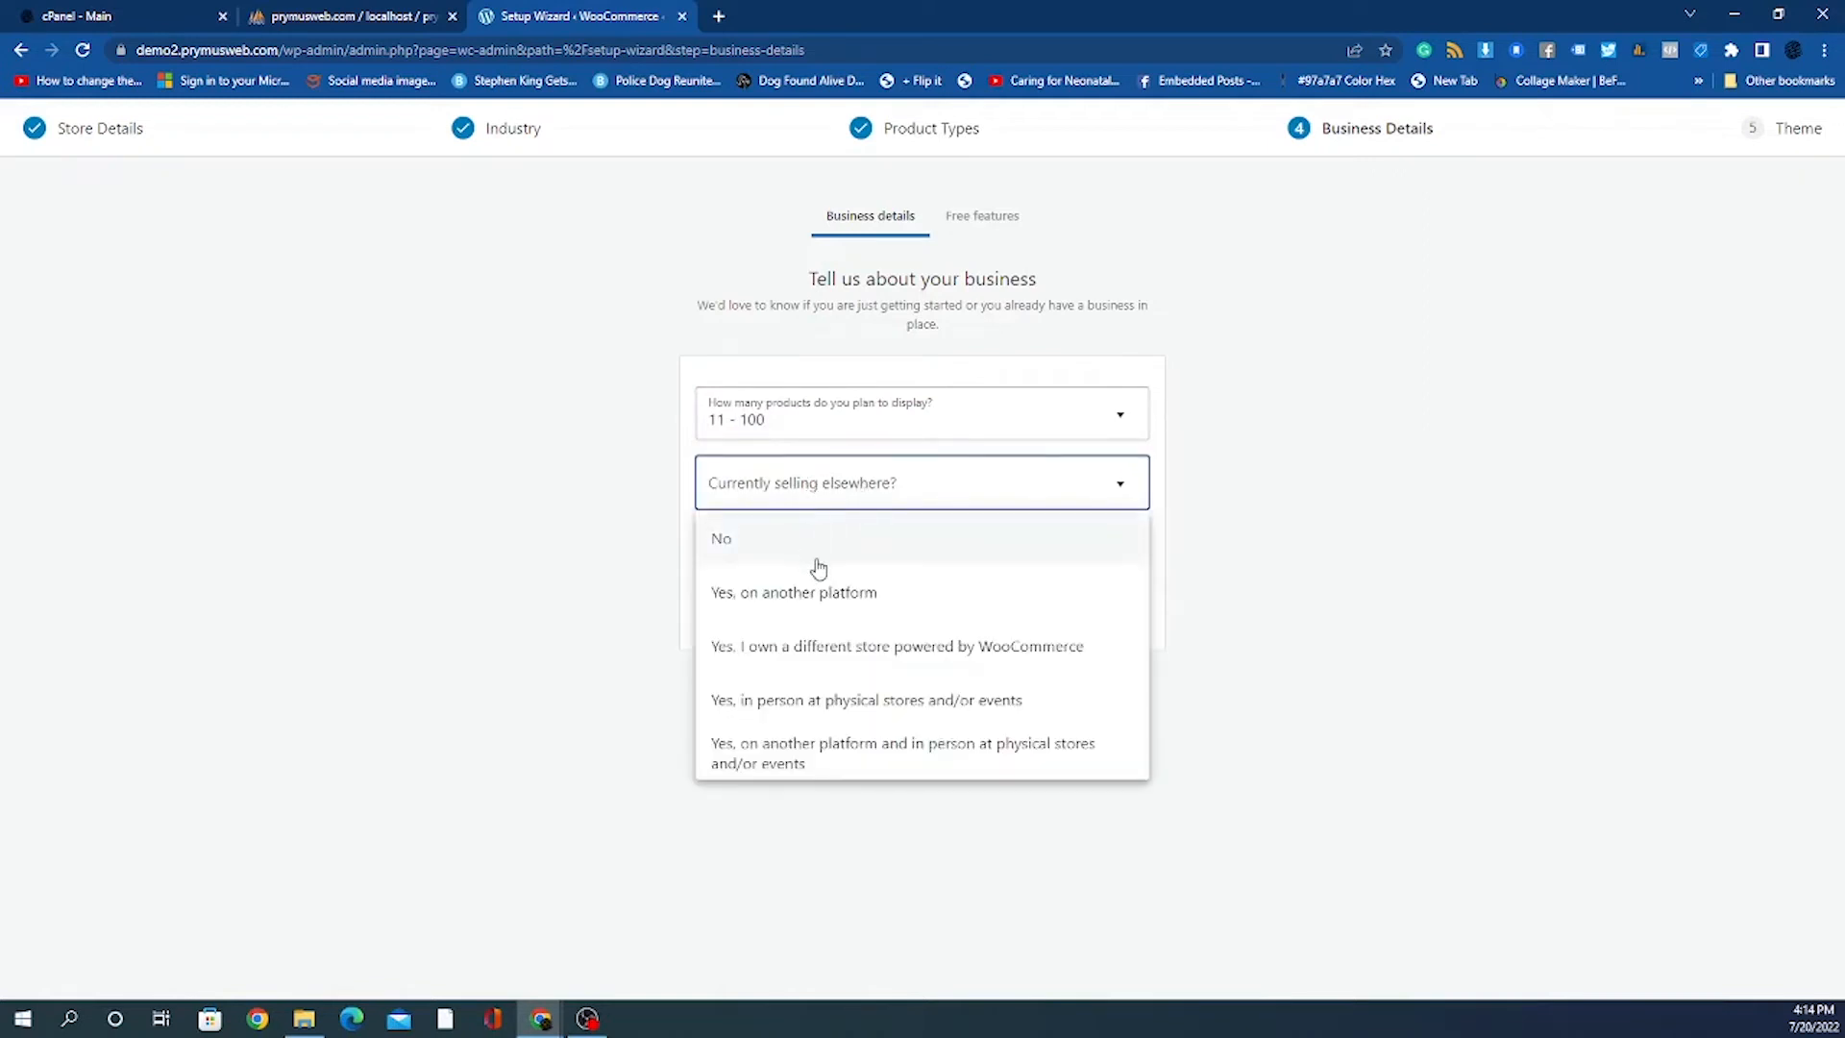
pyautogui.click(742, 554)
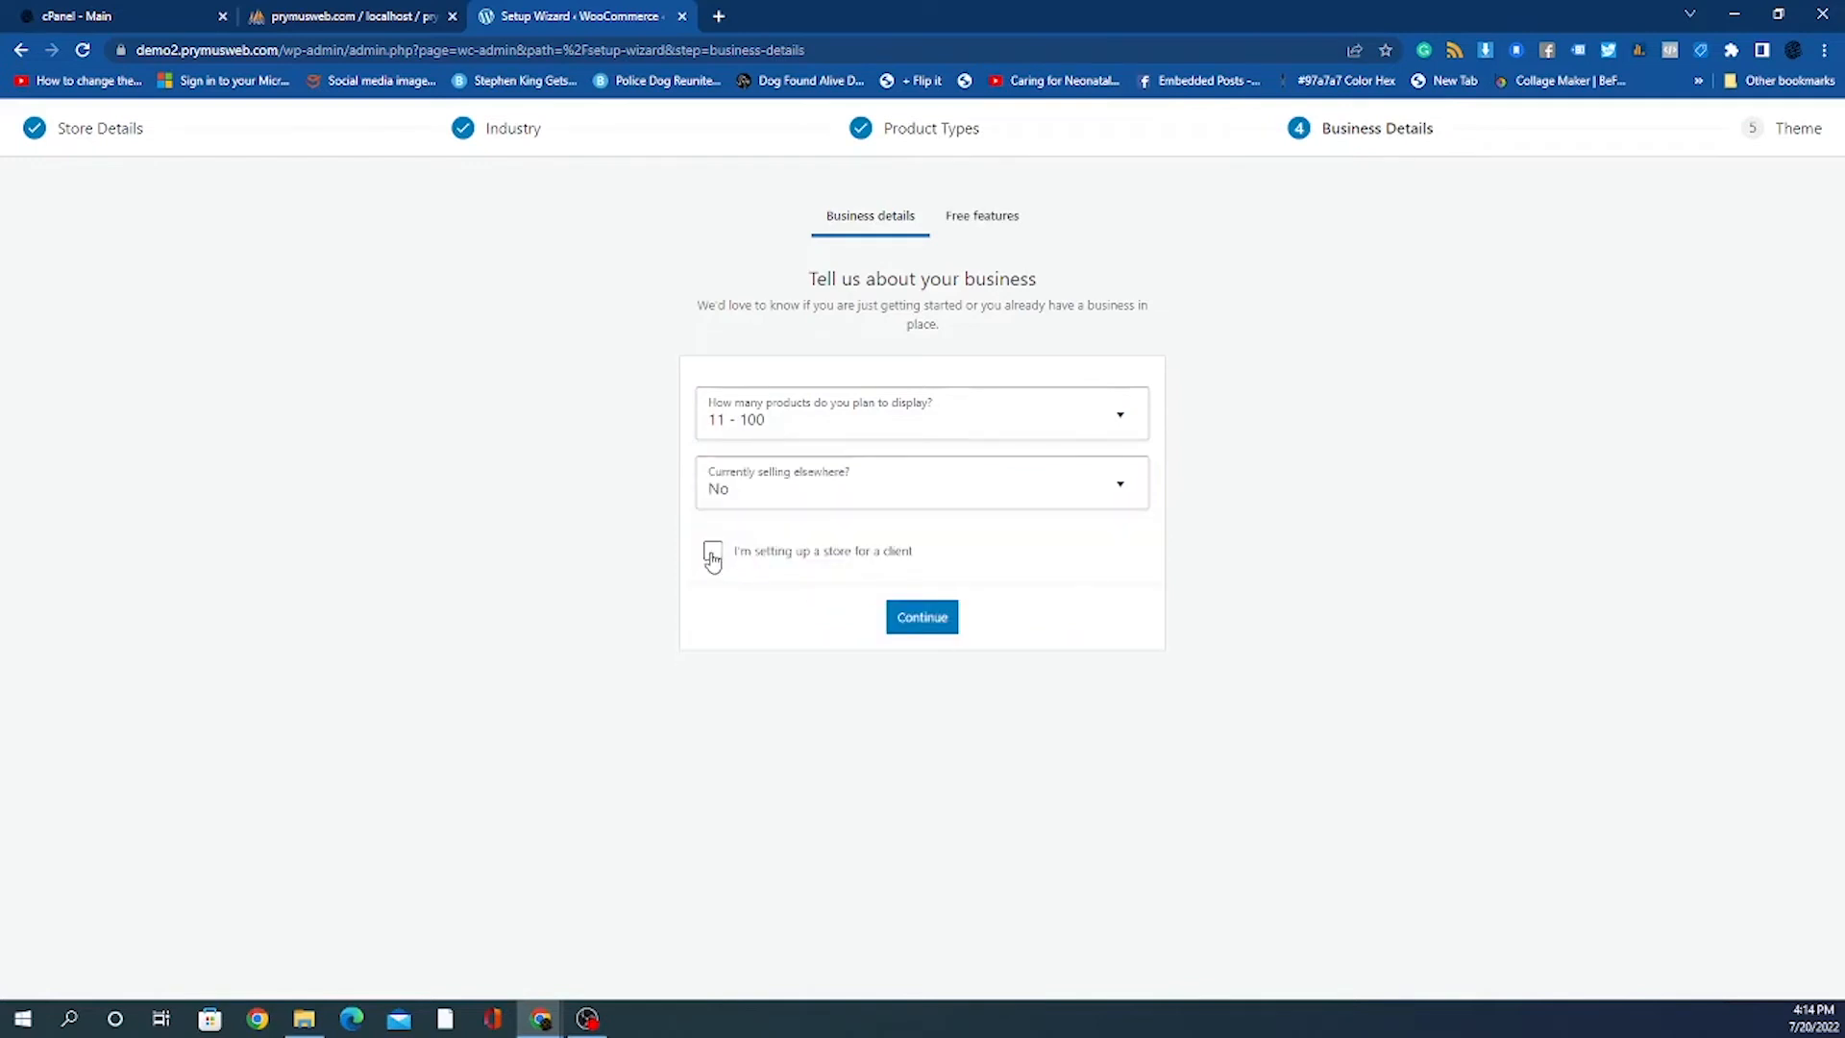
pyautogui.click(932, 617)
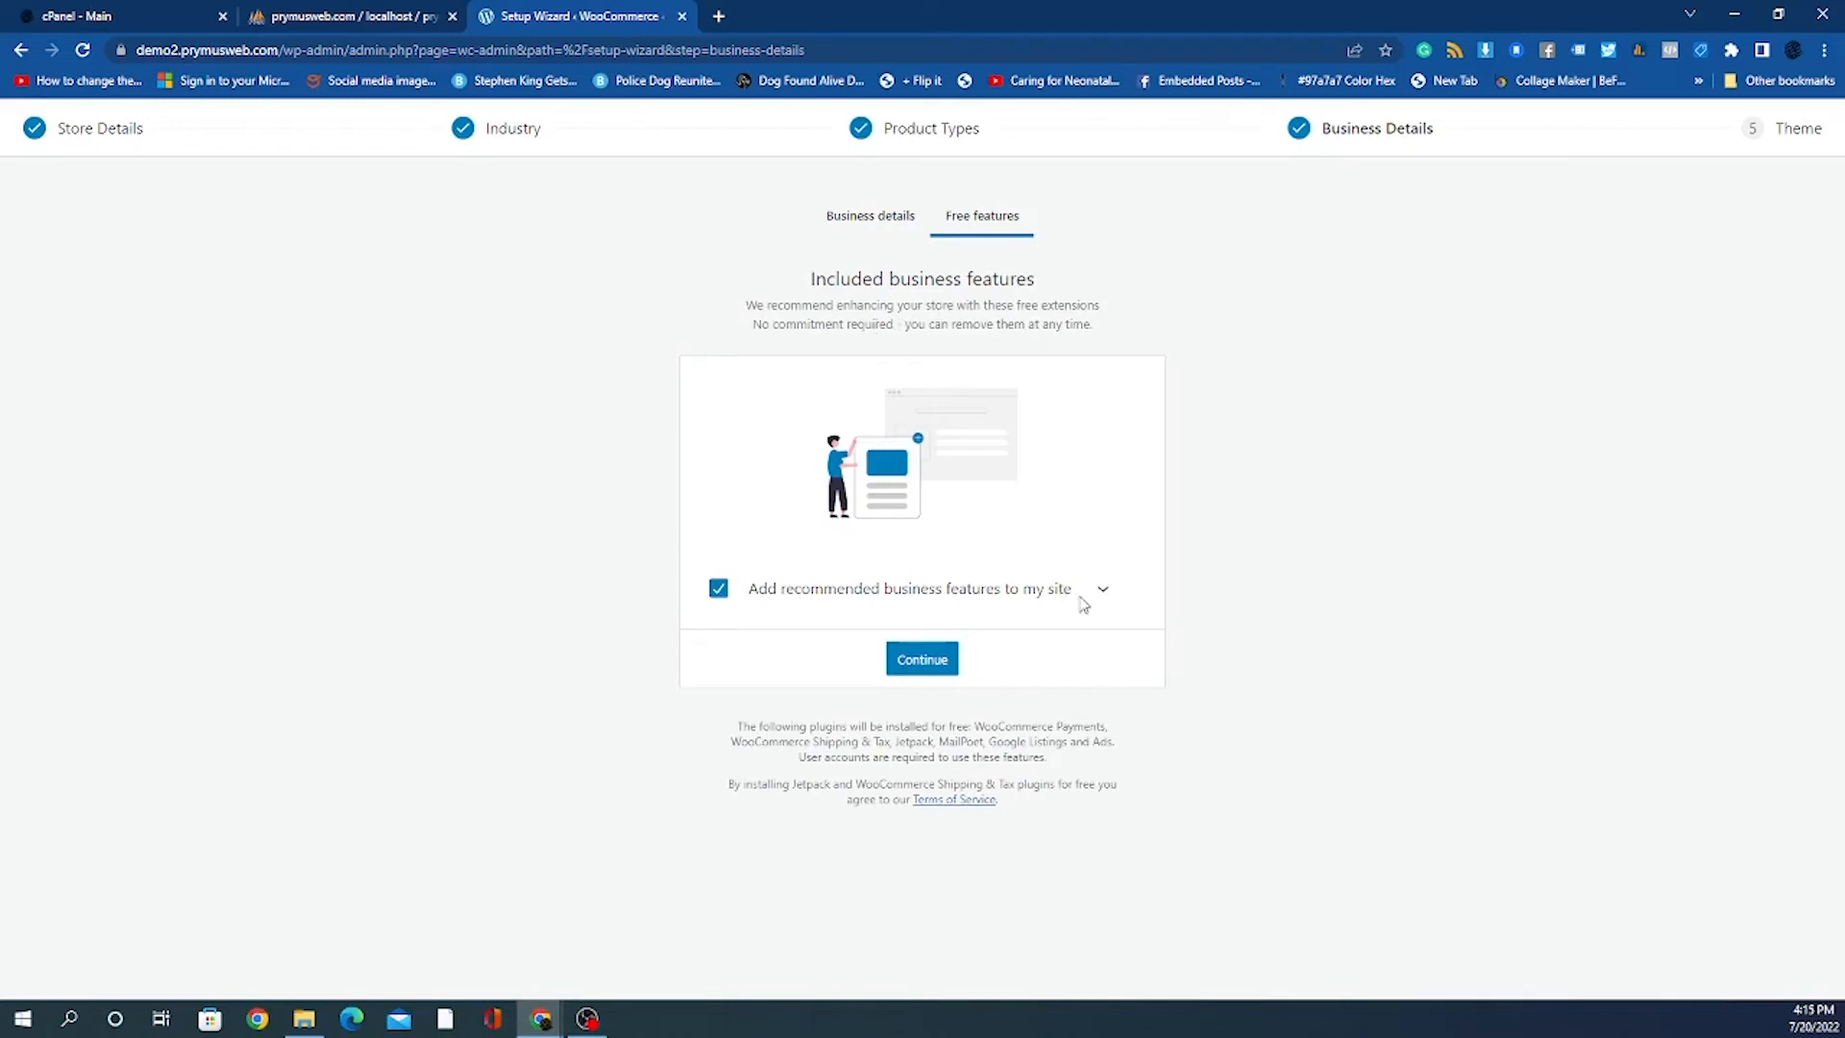
# Expand the recommended business features, deselect all of the free extensions, and continue without adding them to the site.
pyautogui.click(1102, 588)
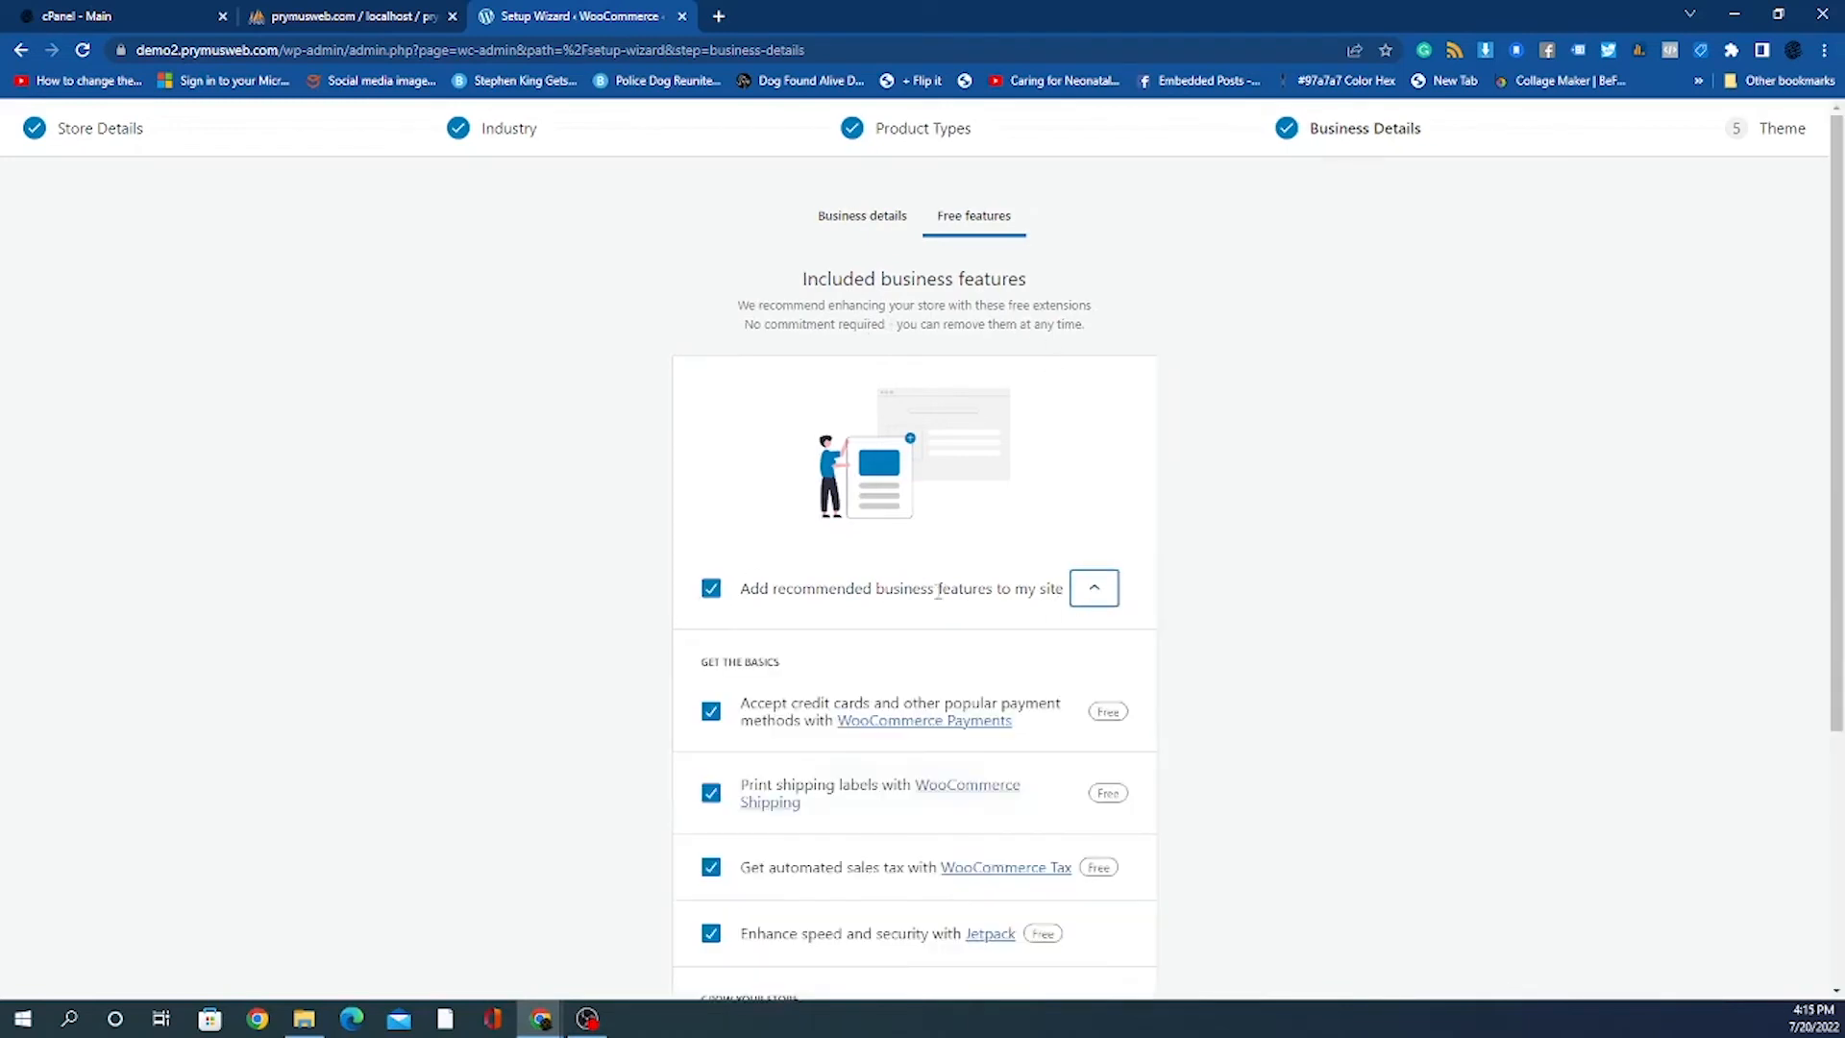
pyautogui.scroll(-1, 778, 581)
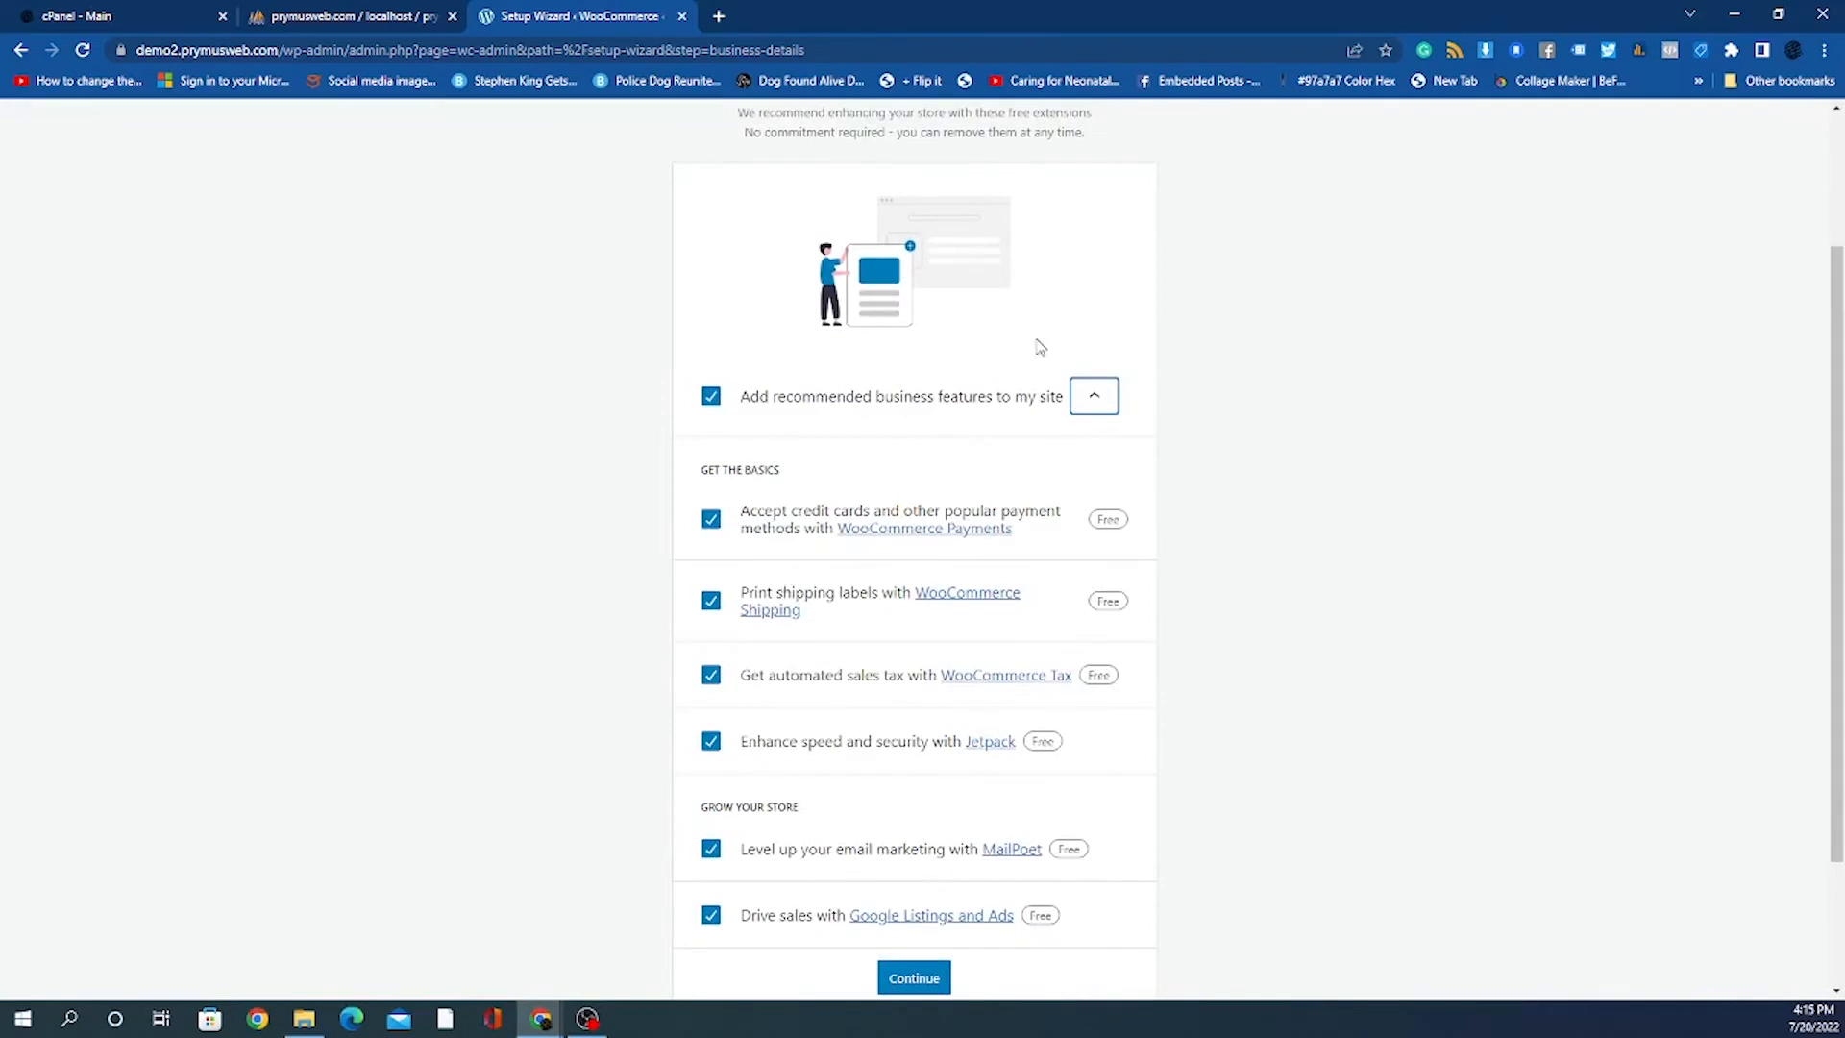
pyautogui.click(711, 397)
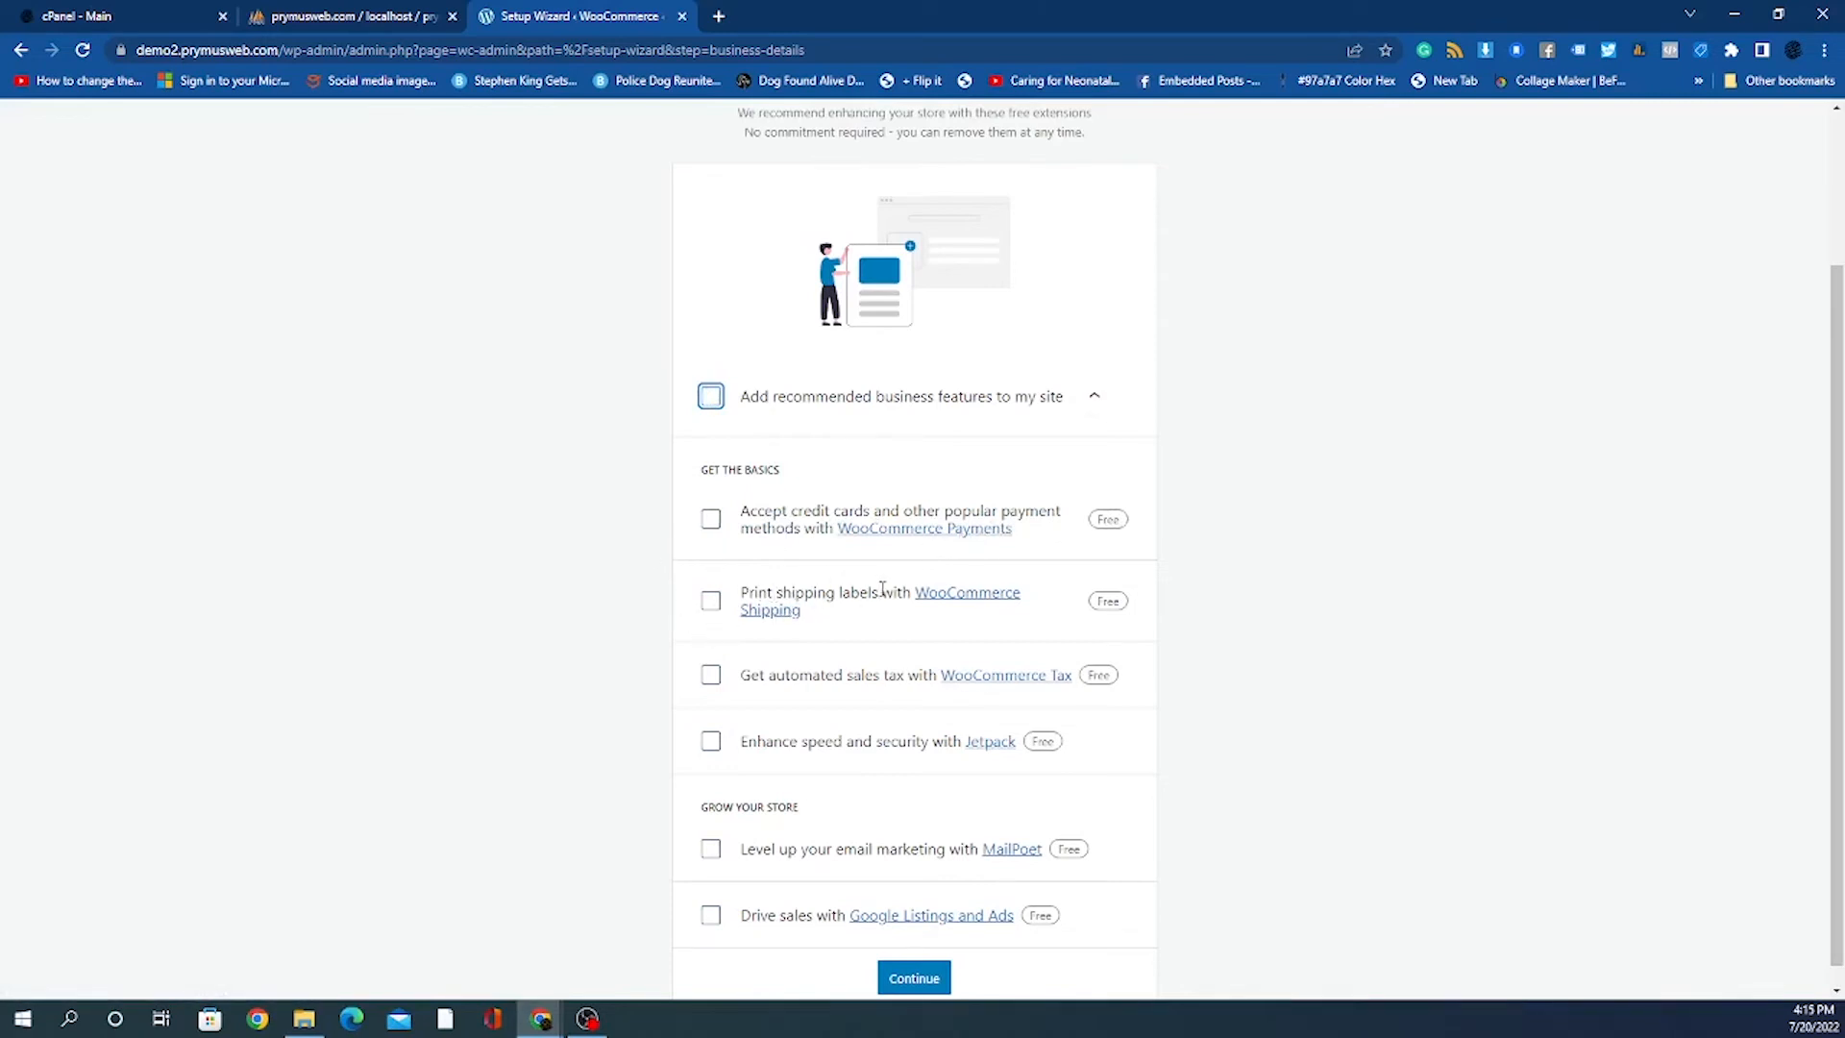
pyautogui.scroll(-1, 887, 607)
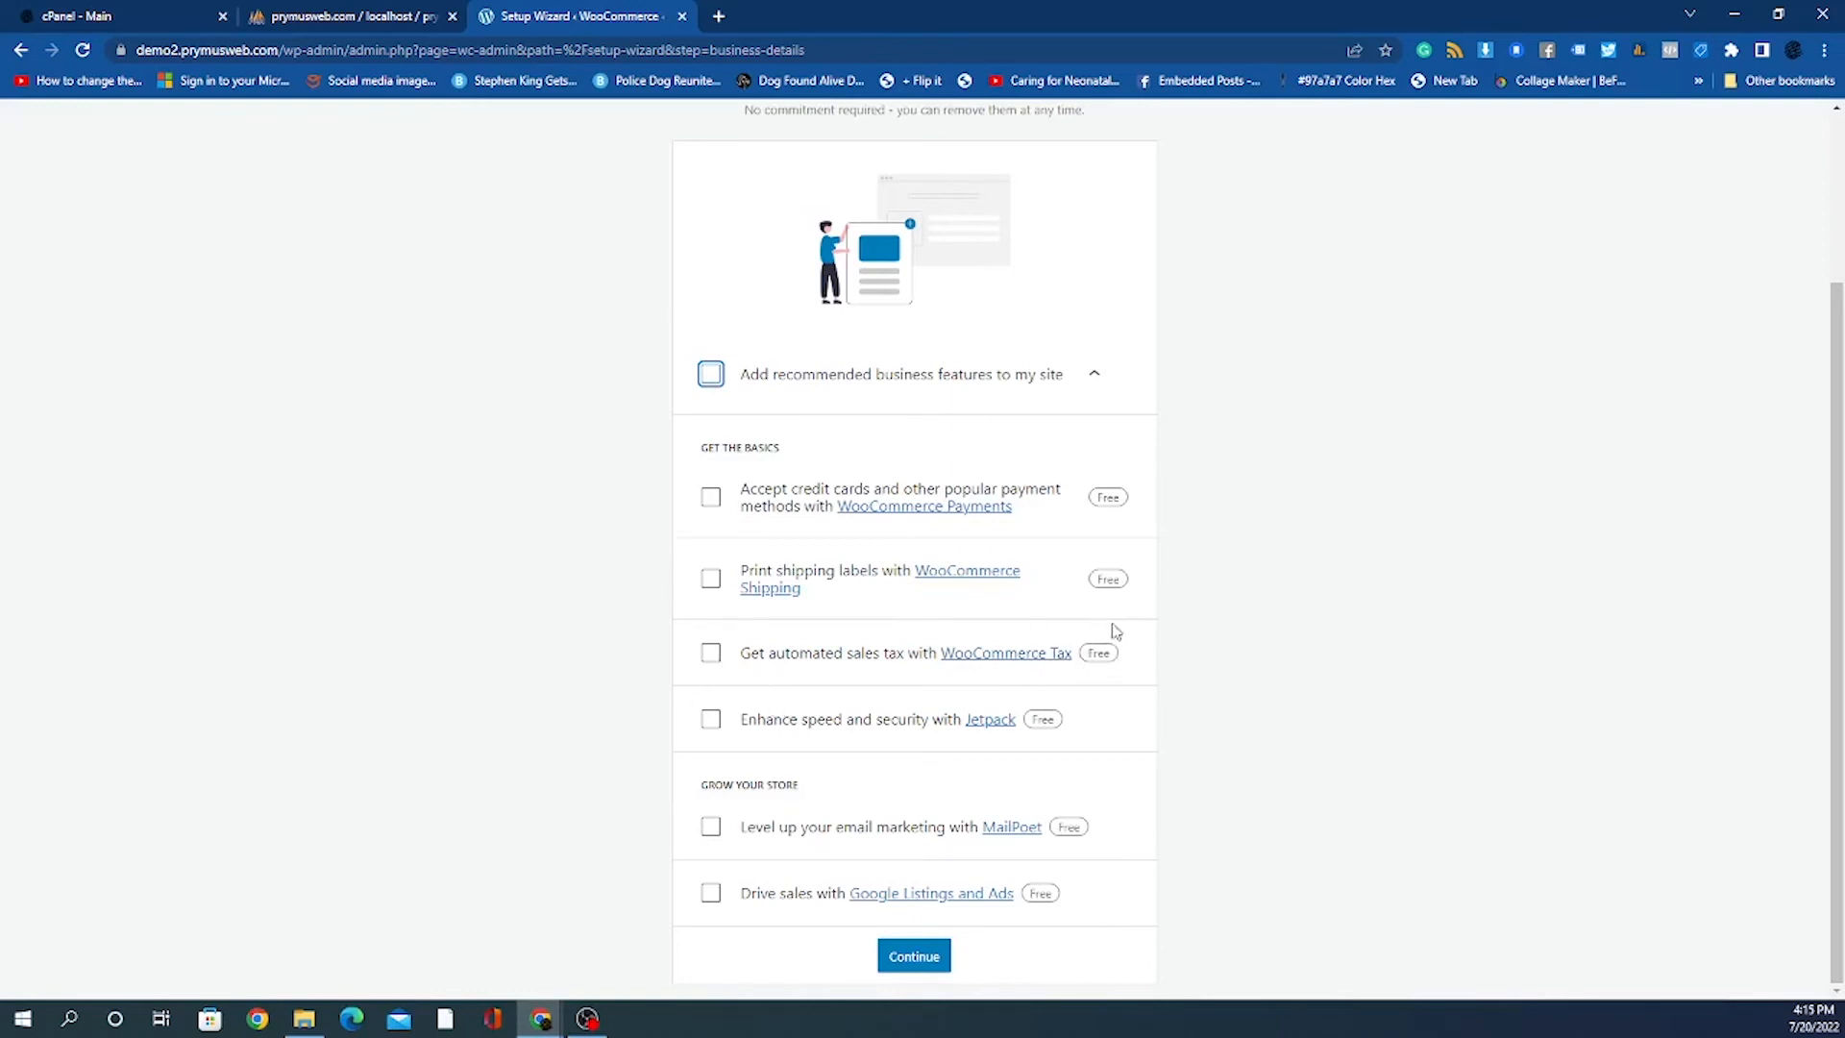
pyautogui.moveTo(741, 653); pyautogui.dragTo(863, 654)
pyautogui.click(883, 665)
pyautogui.click(711, 375)
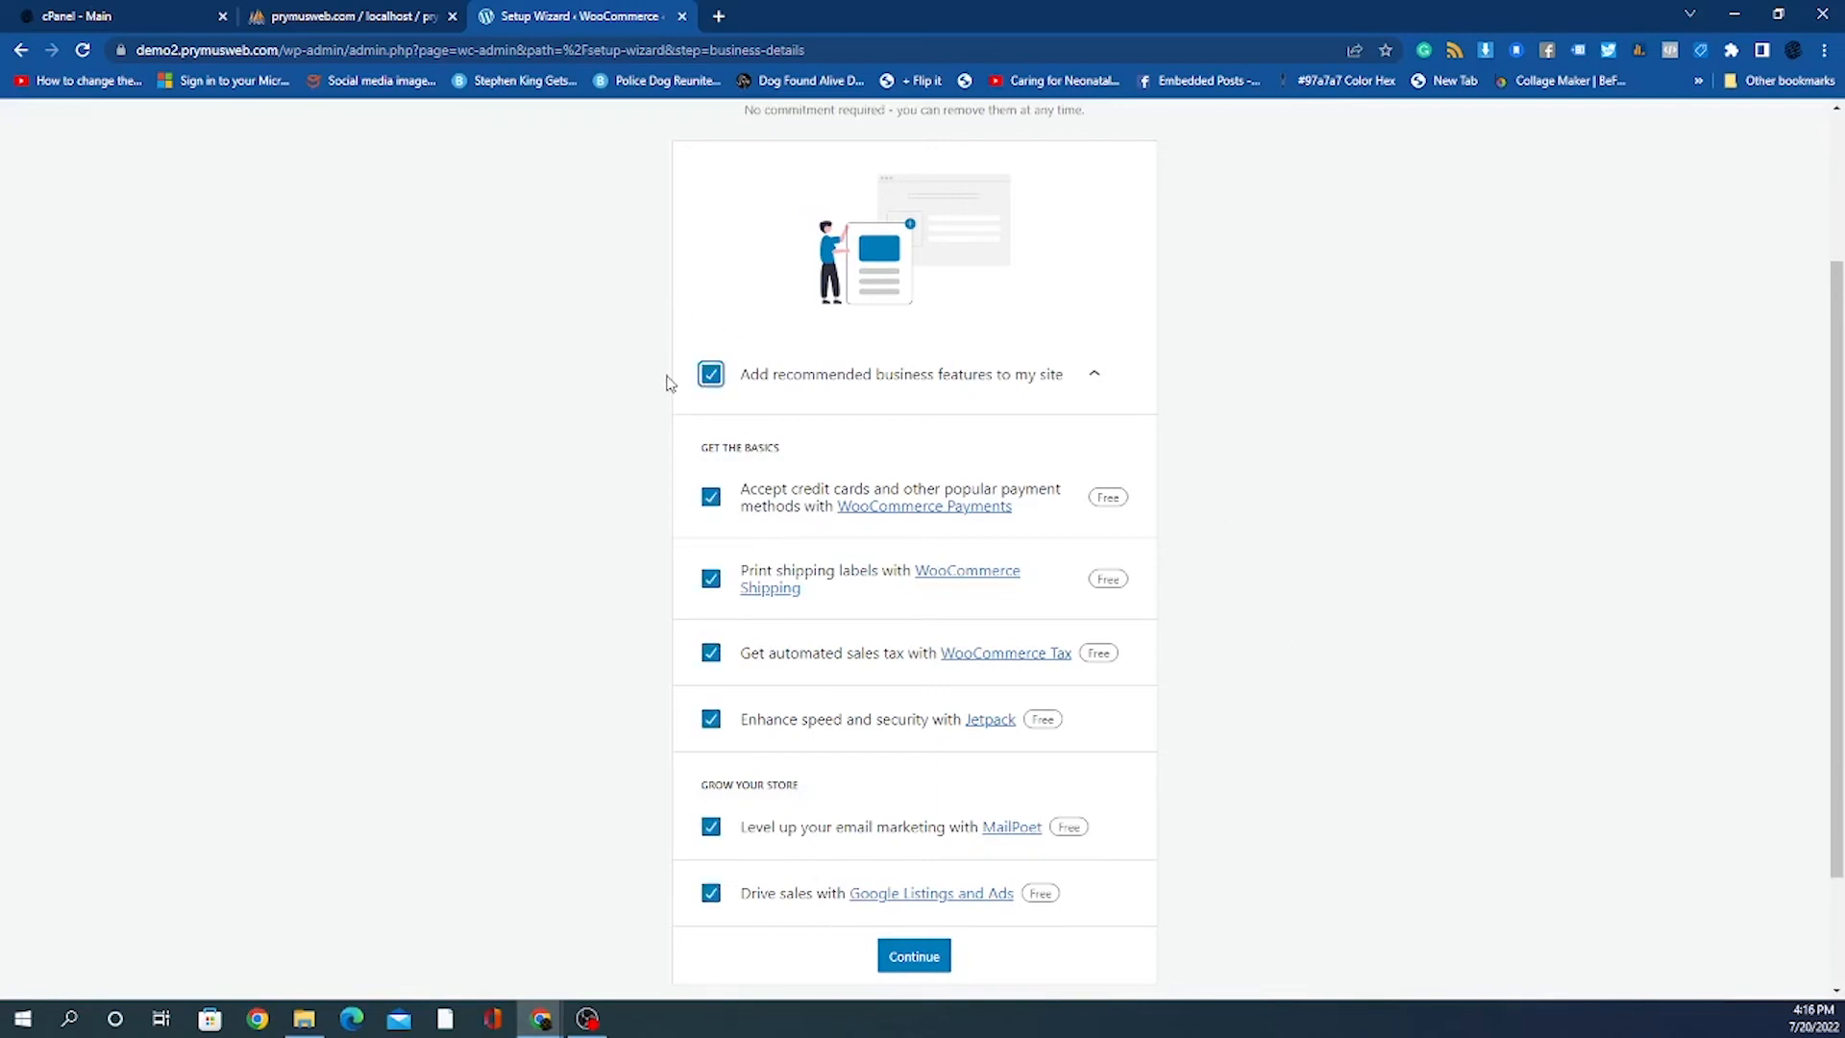
pyautogui.click(709, 382)
pyautogui.scroll(1, 1000, 493)
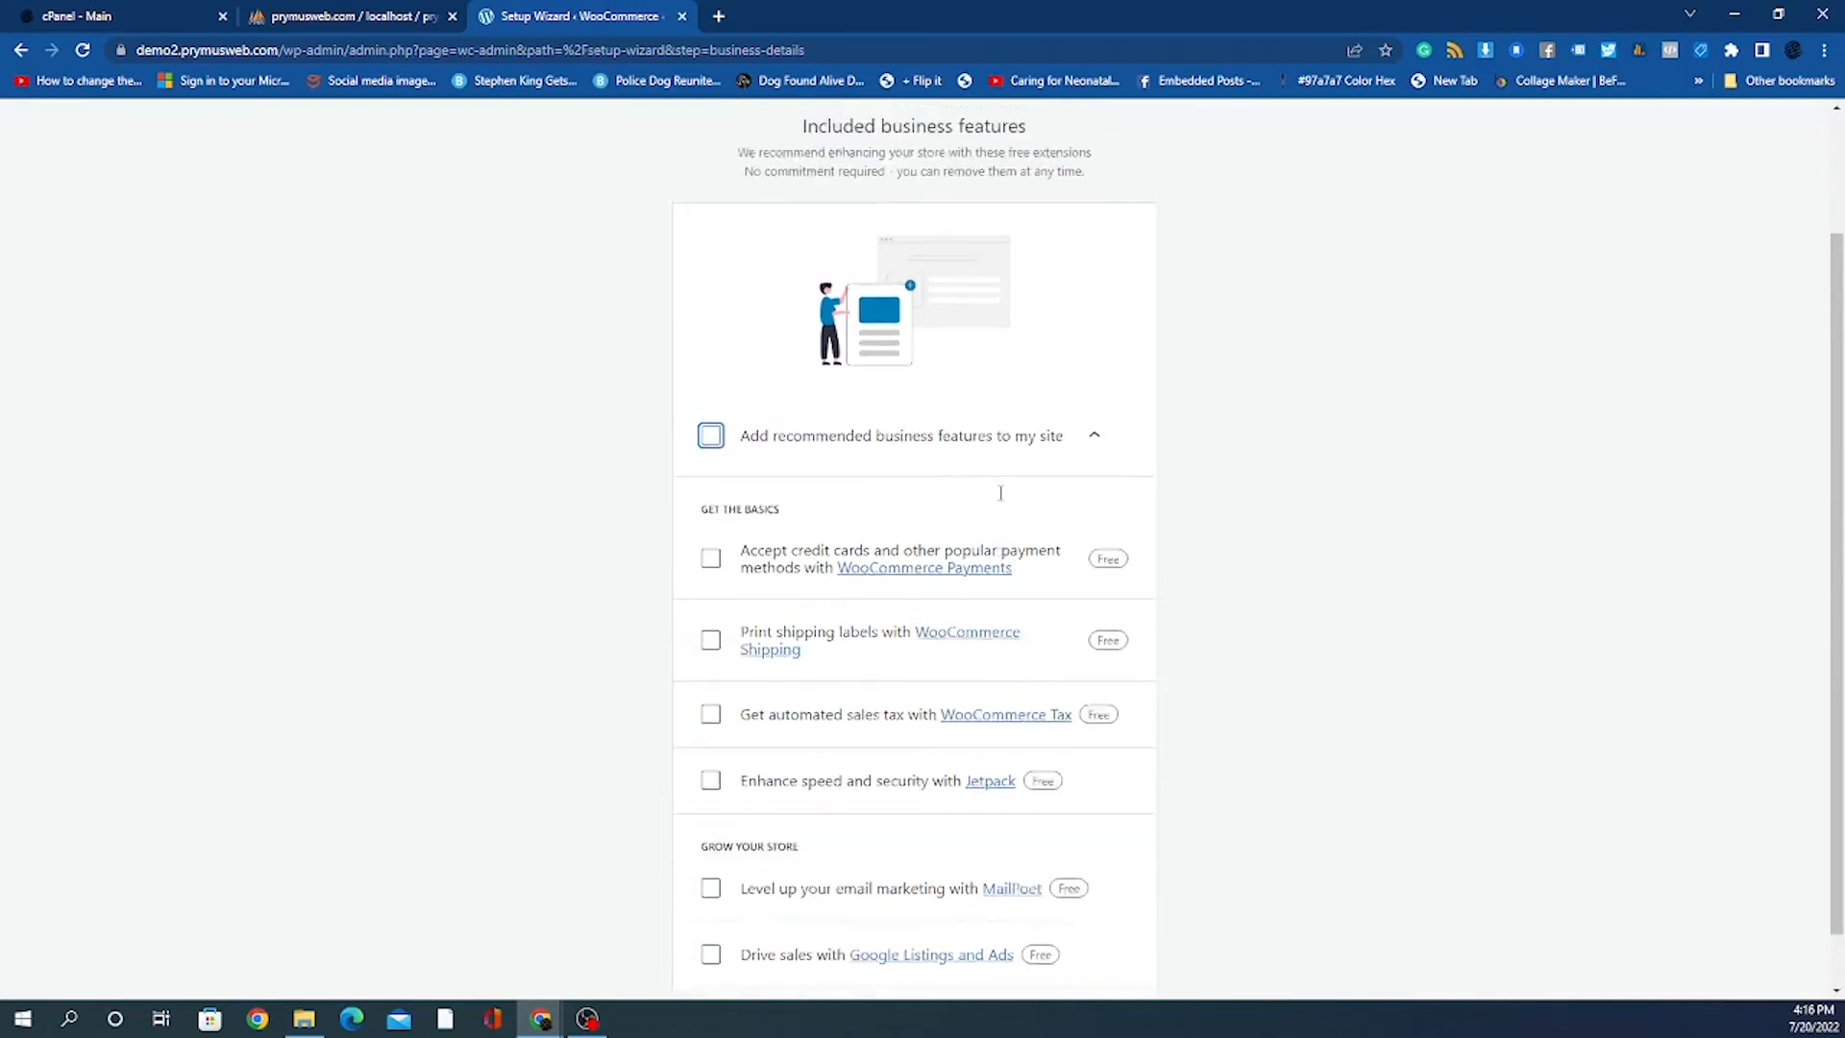
pyautogui.scroll(2, 1000, 493)
pyautogui.scroll(-3, 1000, 493)
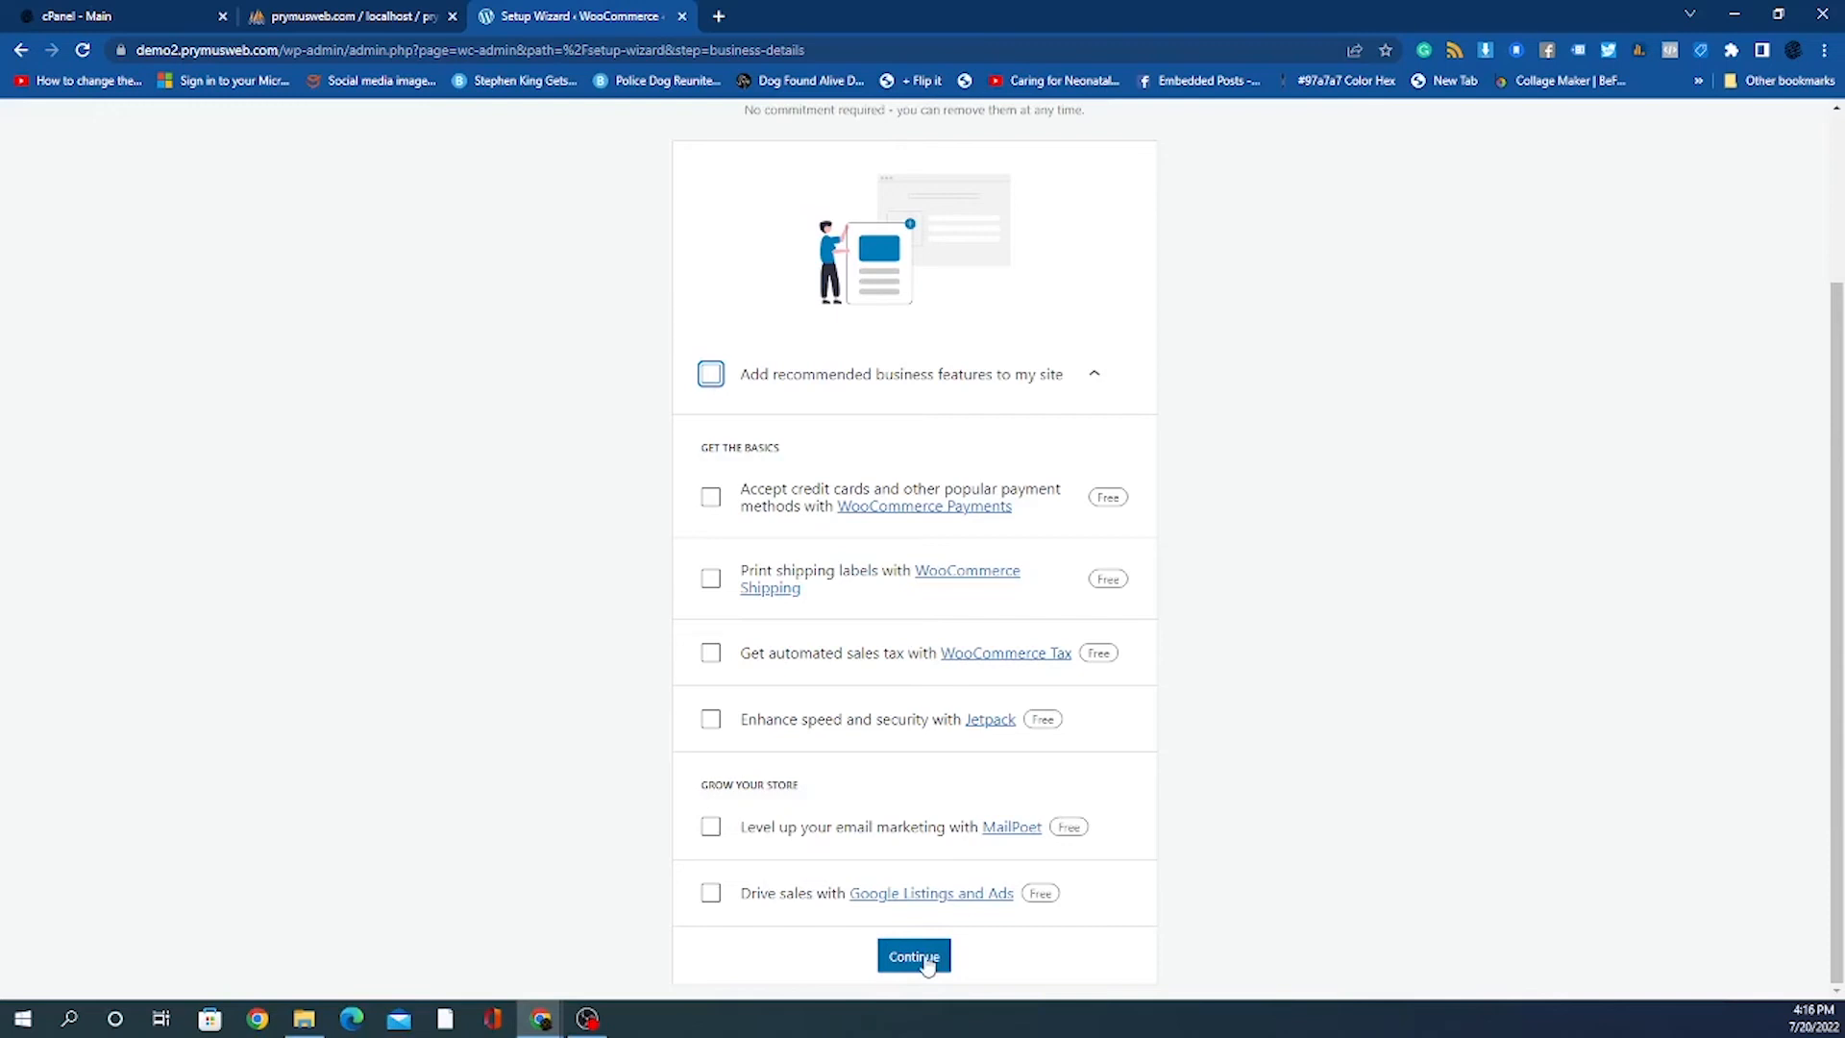
pyautogui.click(925, 960)
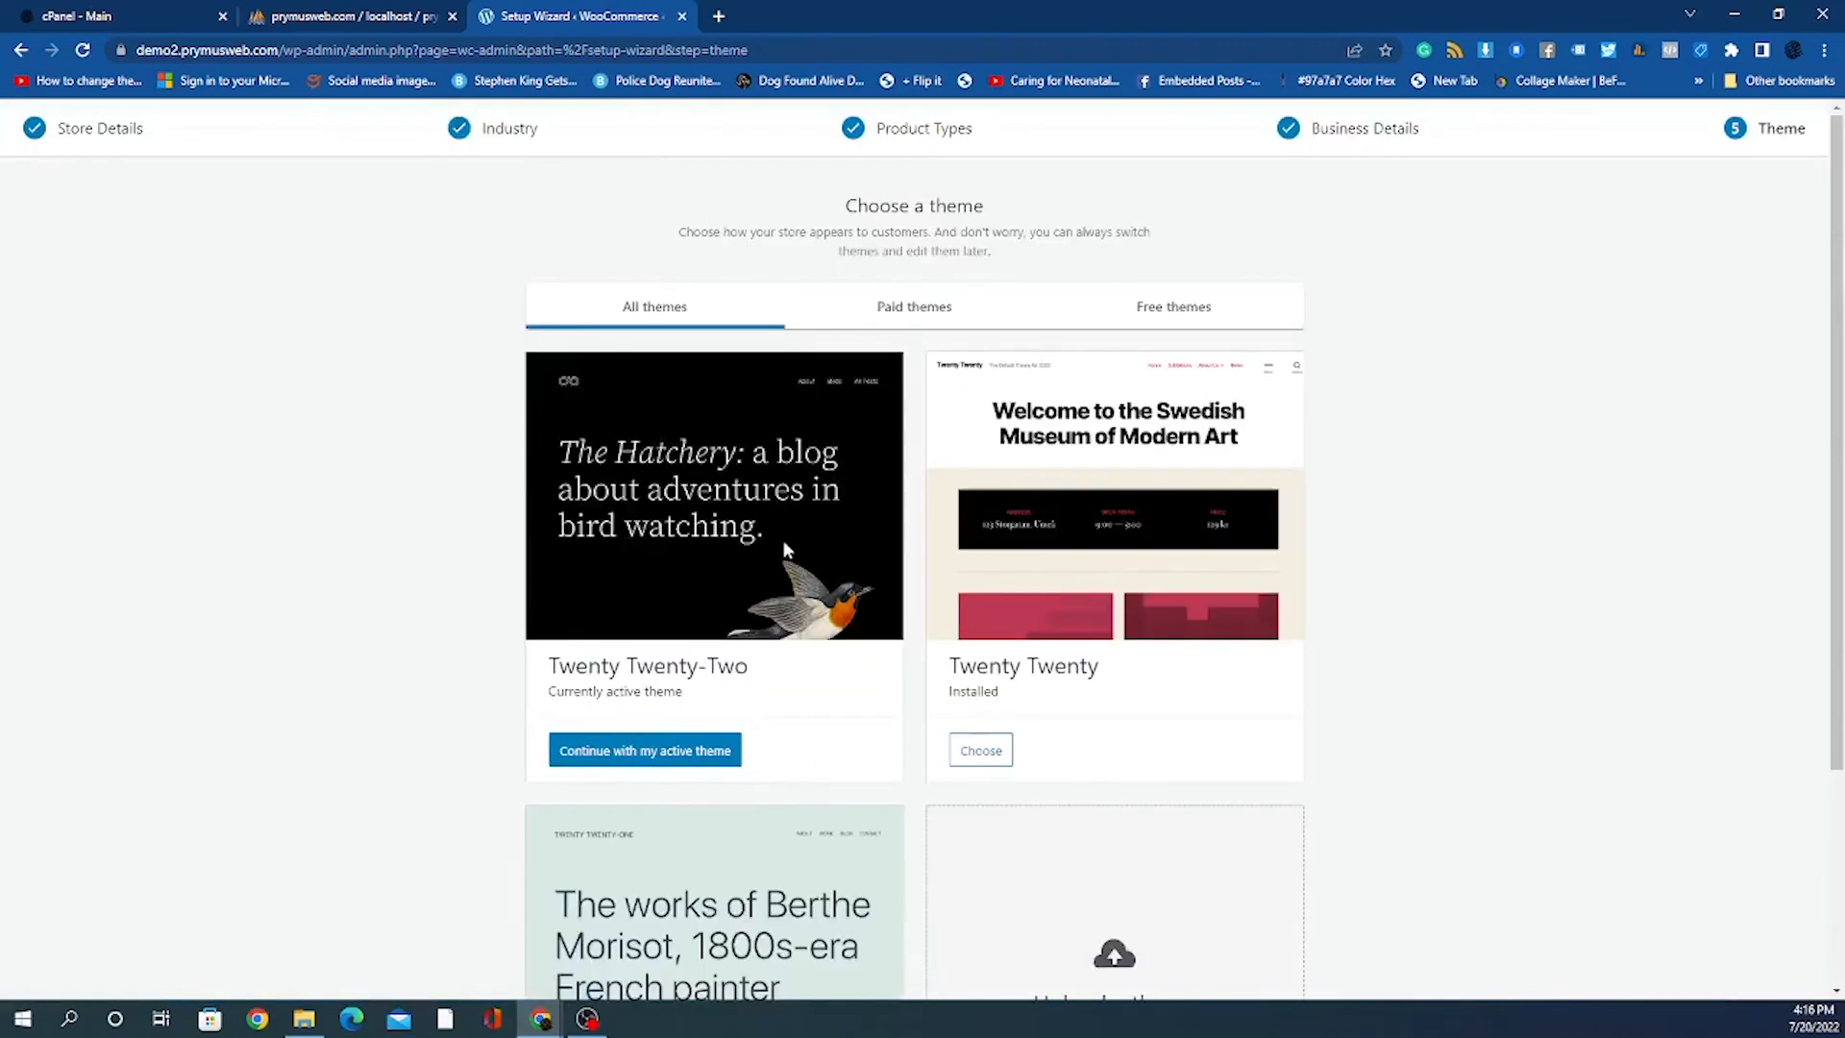
# Review the available store themes and skip the theme selection step.
pyautogui.scroll(-3, 784, 539)
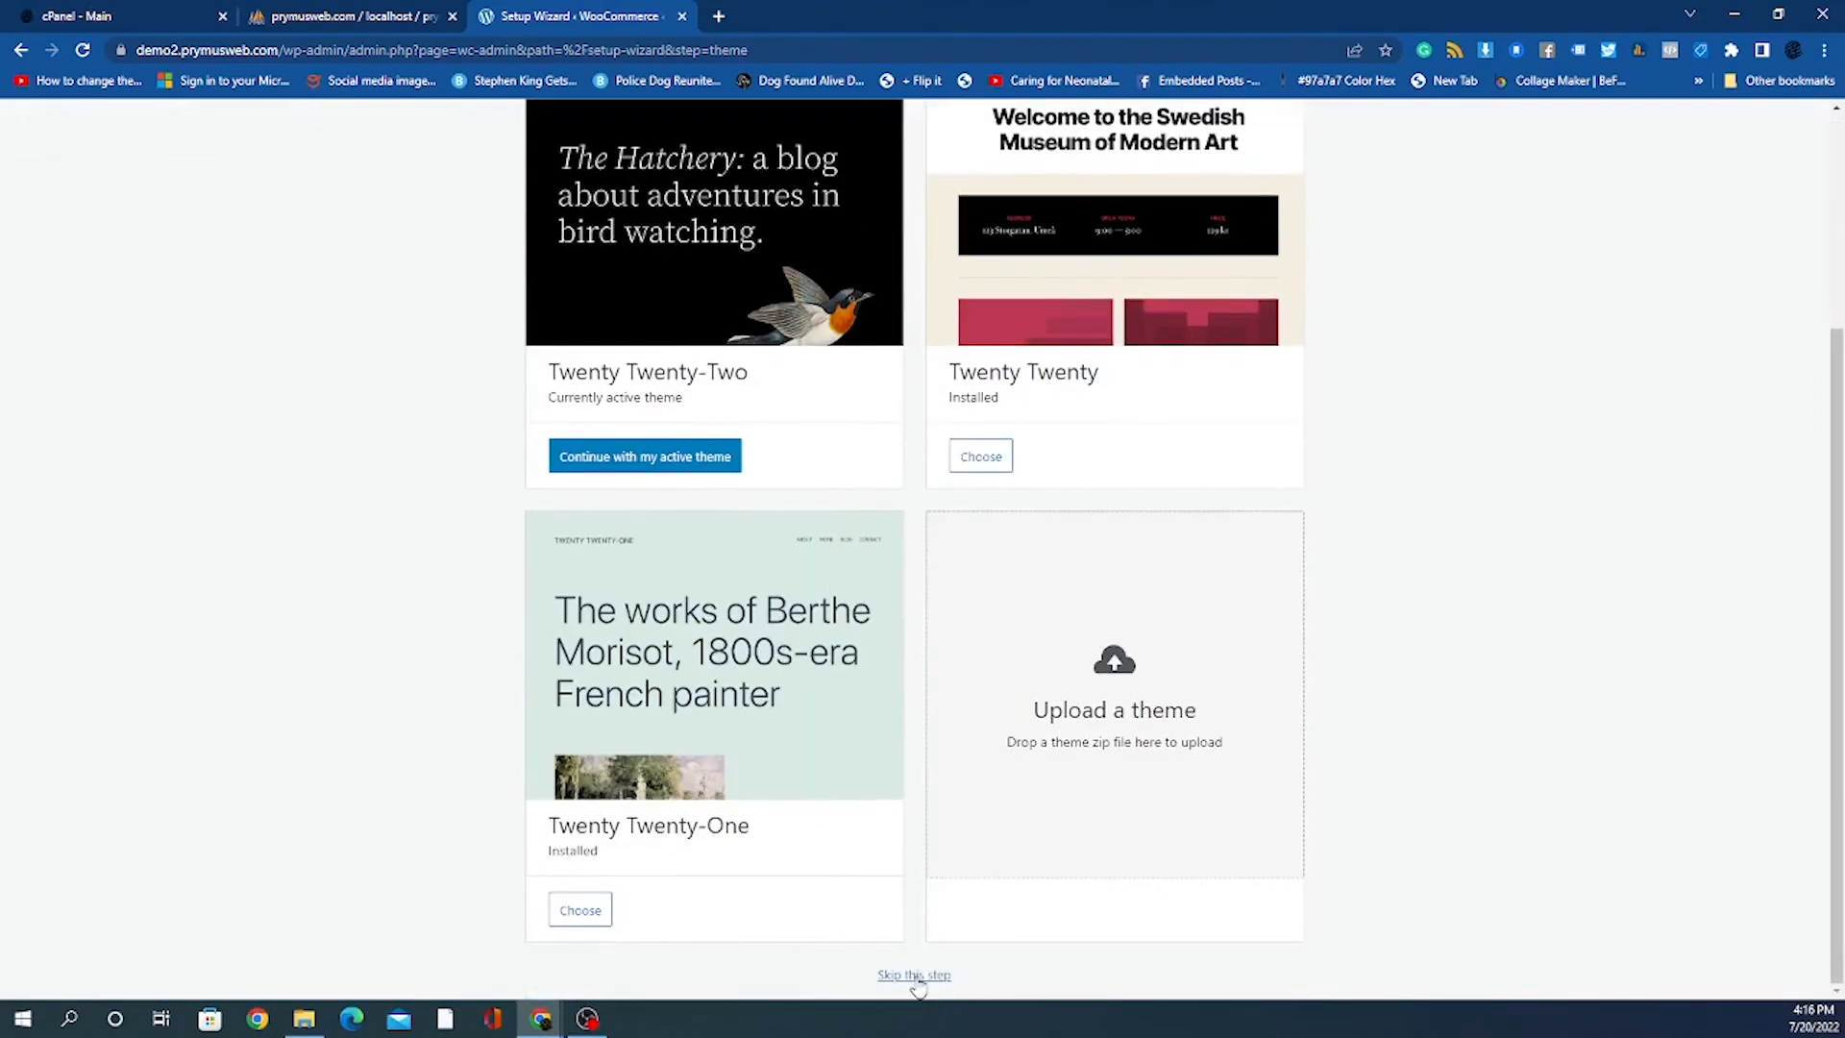
pyautogui.scroll(3, 786, 735)
pyautogui.scroll(-3, 786, 735)
pyautogui.click(922, 976)
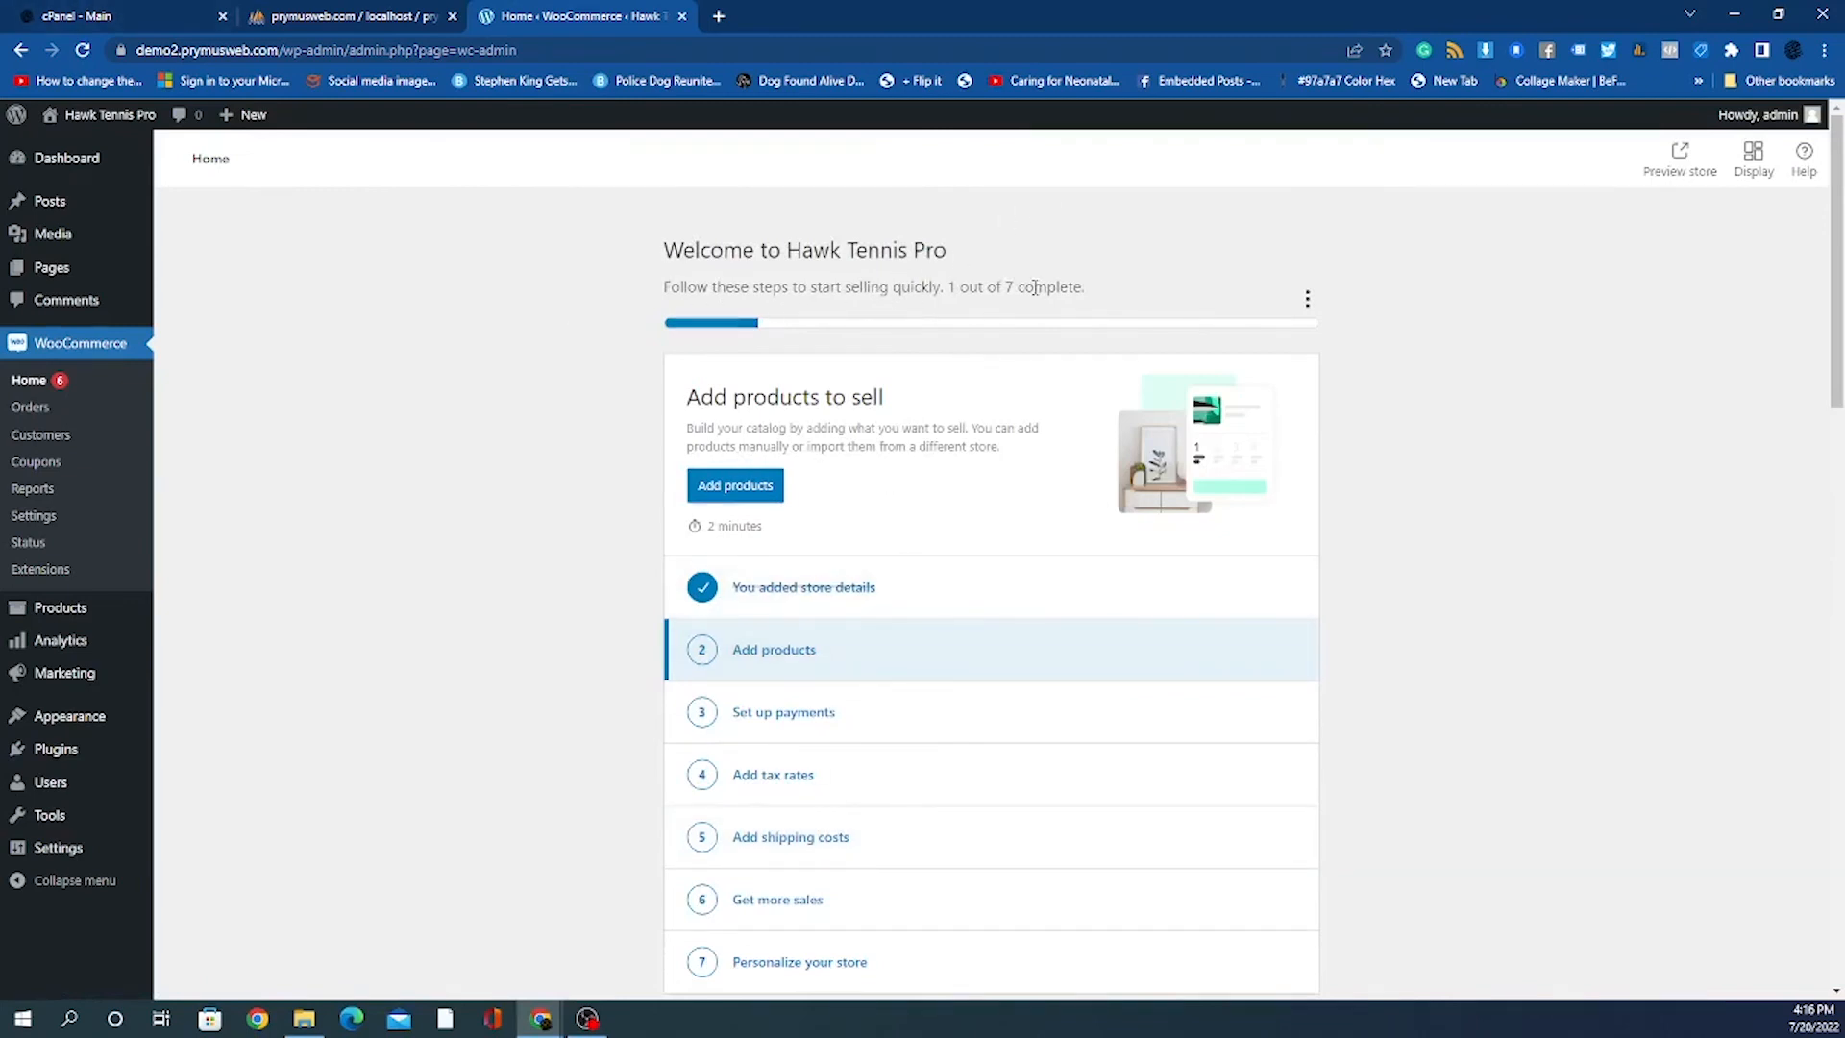
# Examine the store home page's setup task list, inbox messages, and stats overview.
pyautogui.scroll(-4, 966, 361)
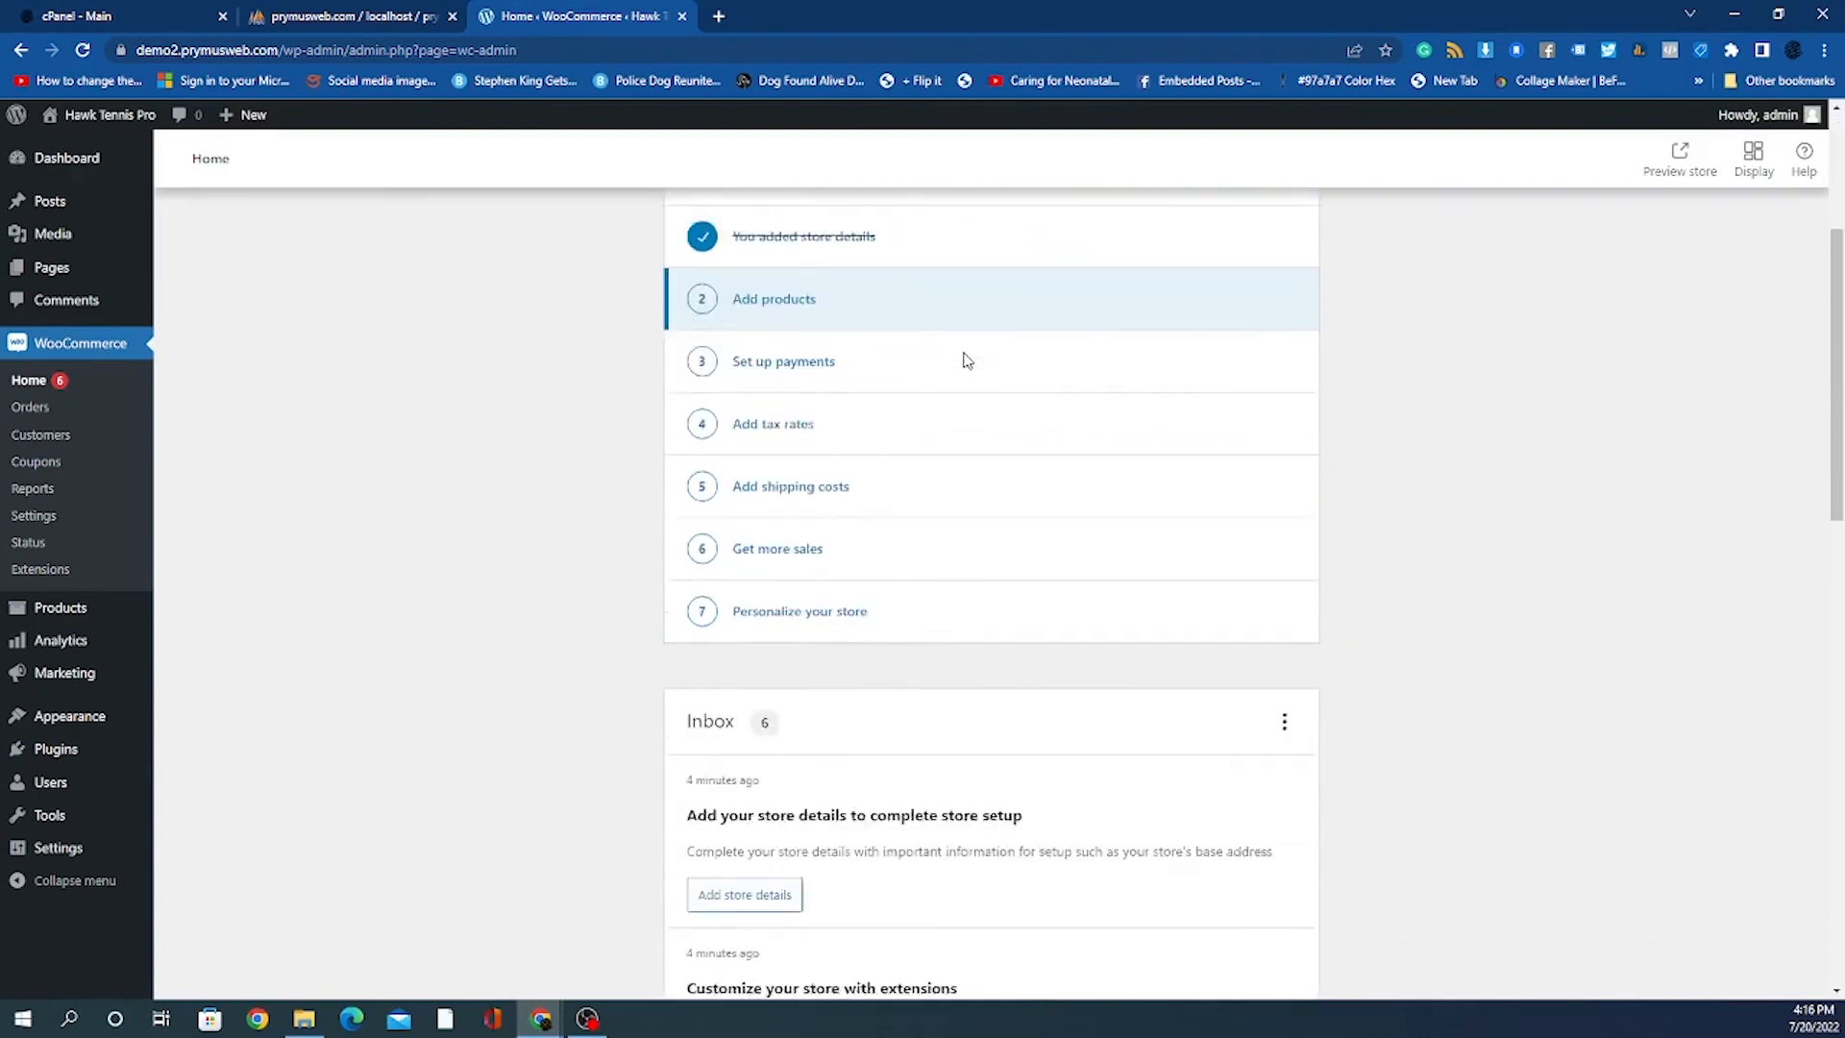
pyautogui.scroll(4, 965, 370)
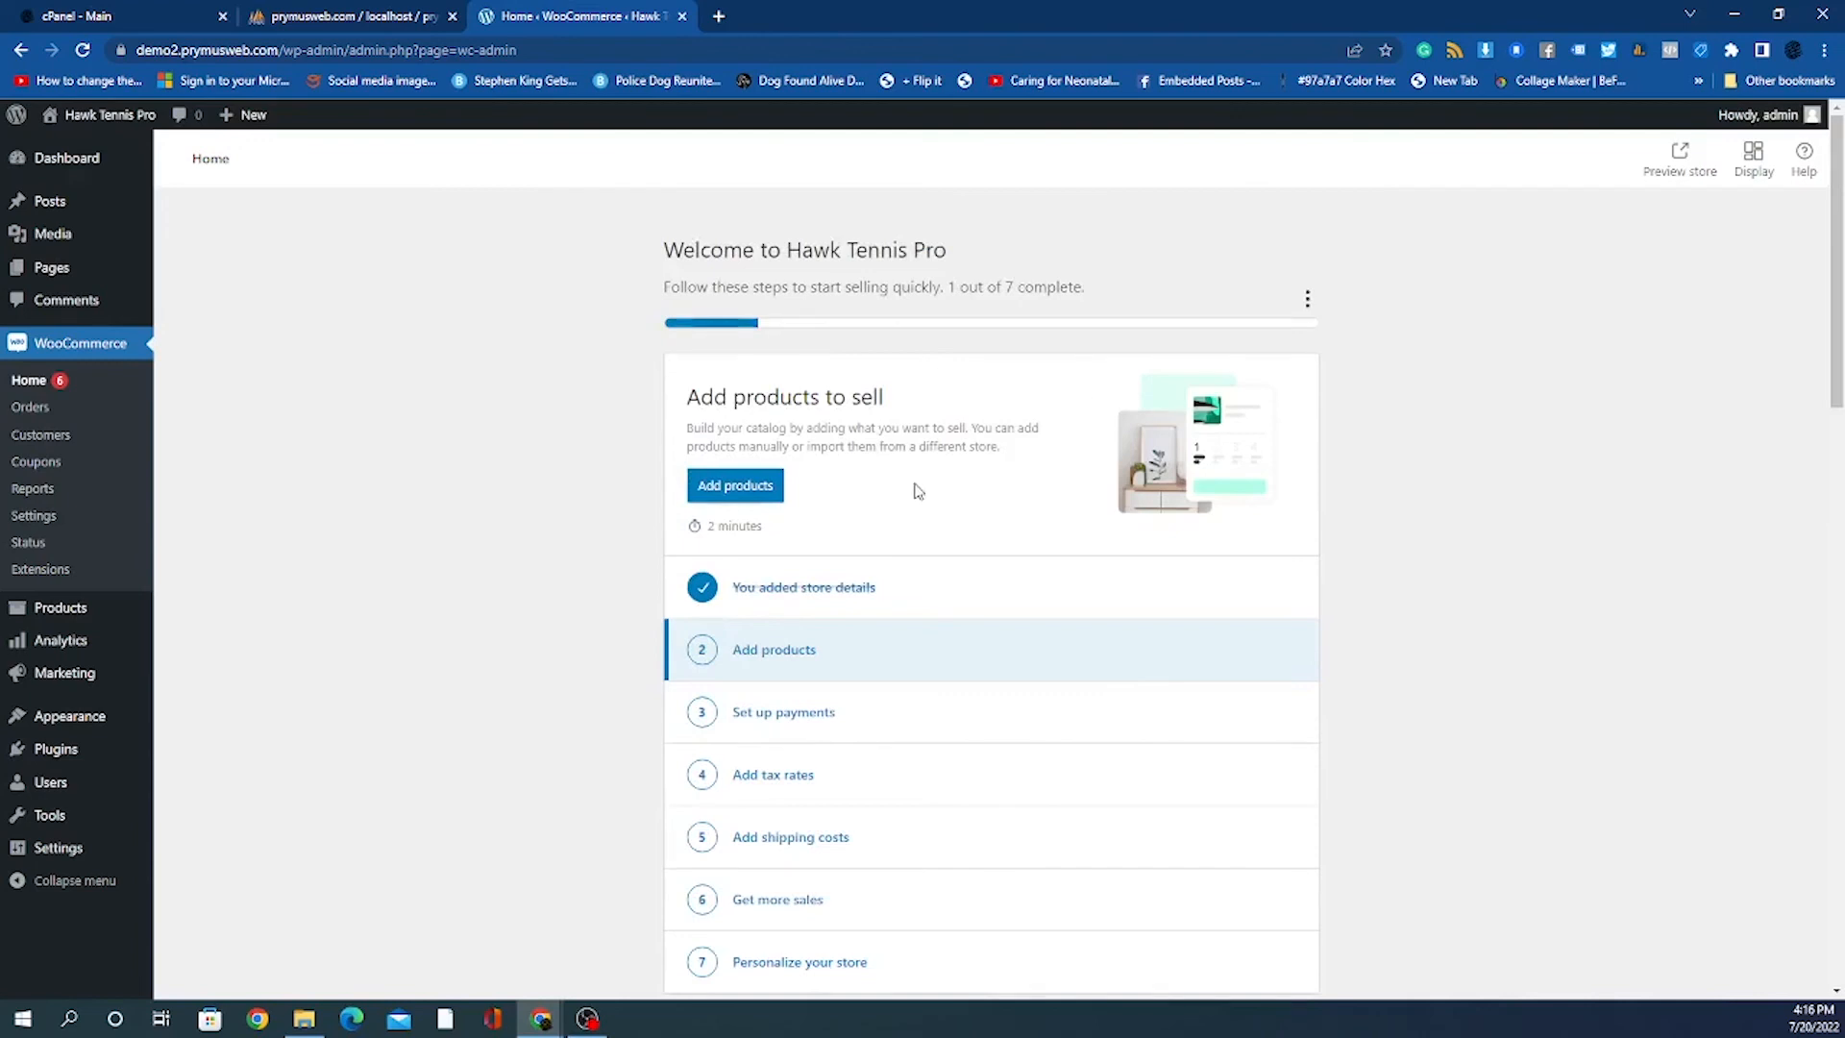
pyautogui.scroll(-3, 917, 491)
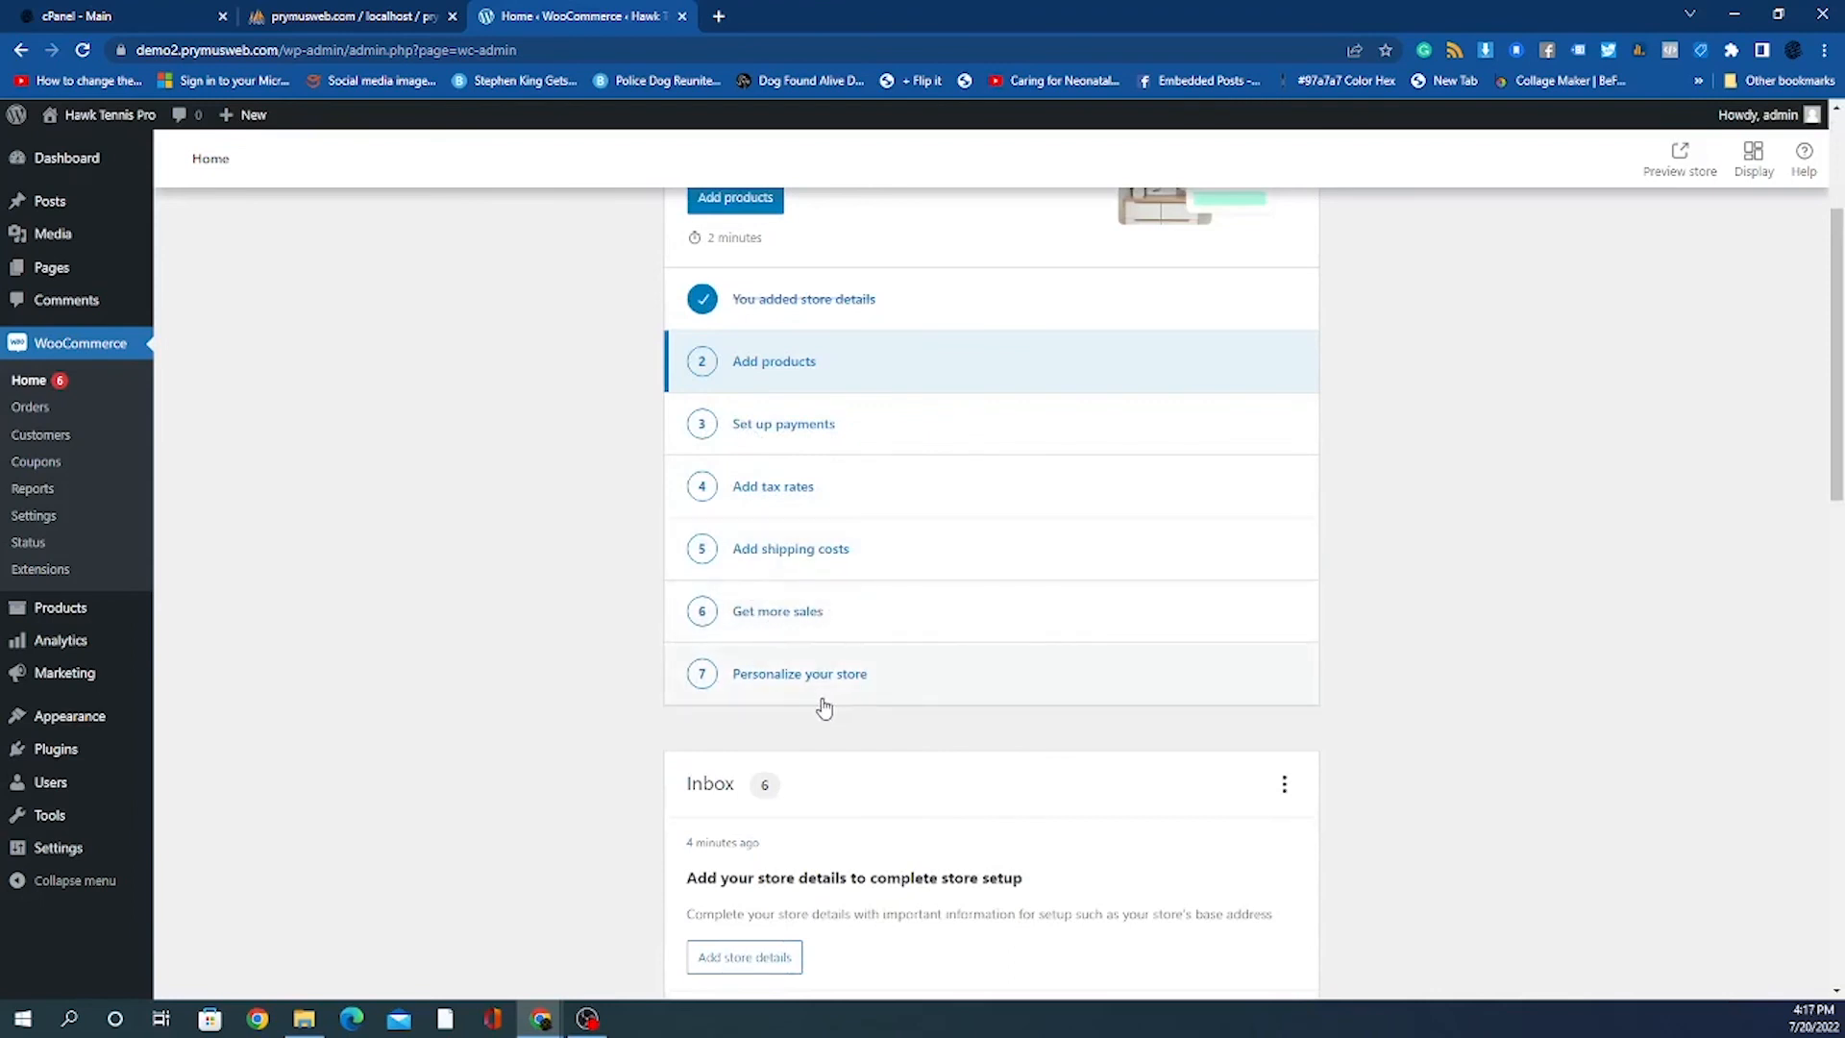
pyautogui.scroll(-2, 817, 692)
pyautogui.scroll(3, 807, 687)
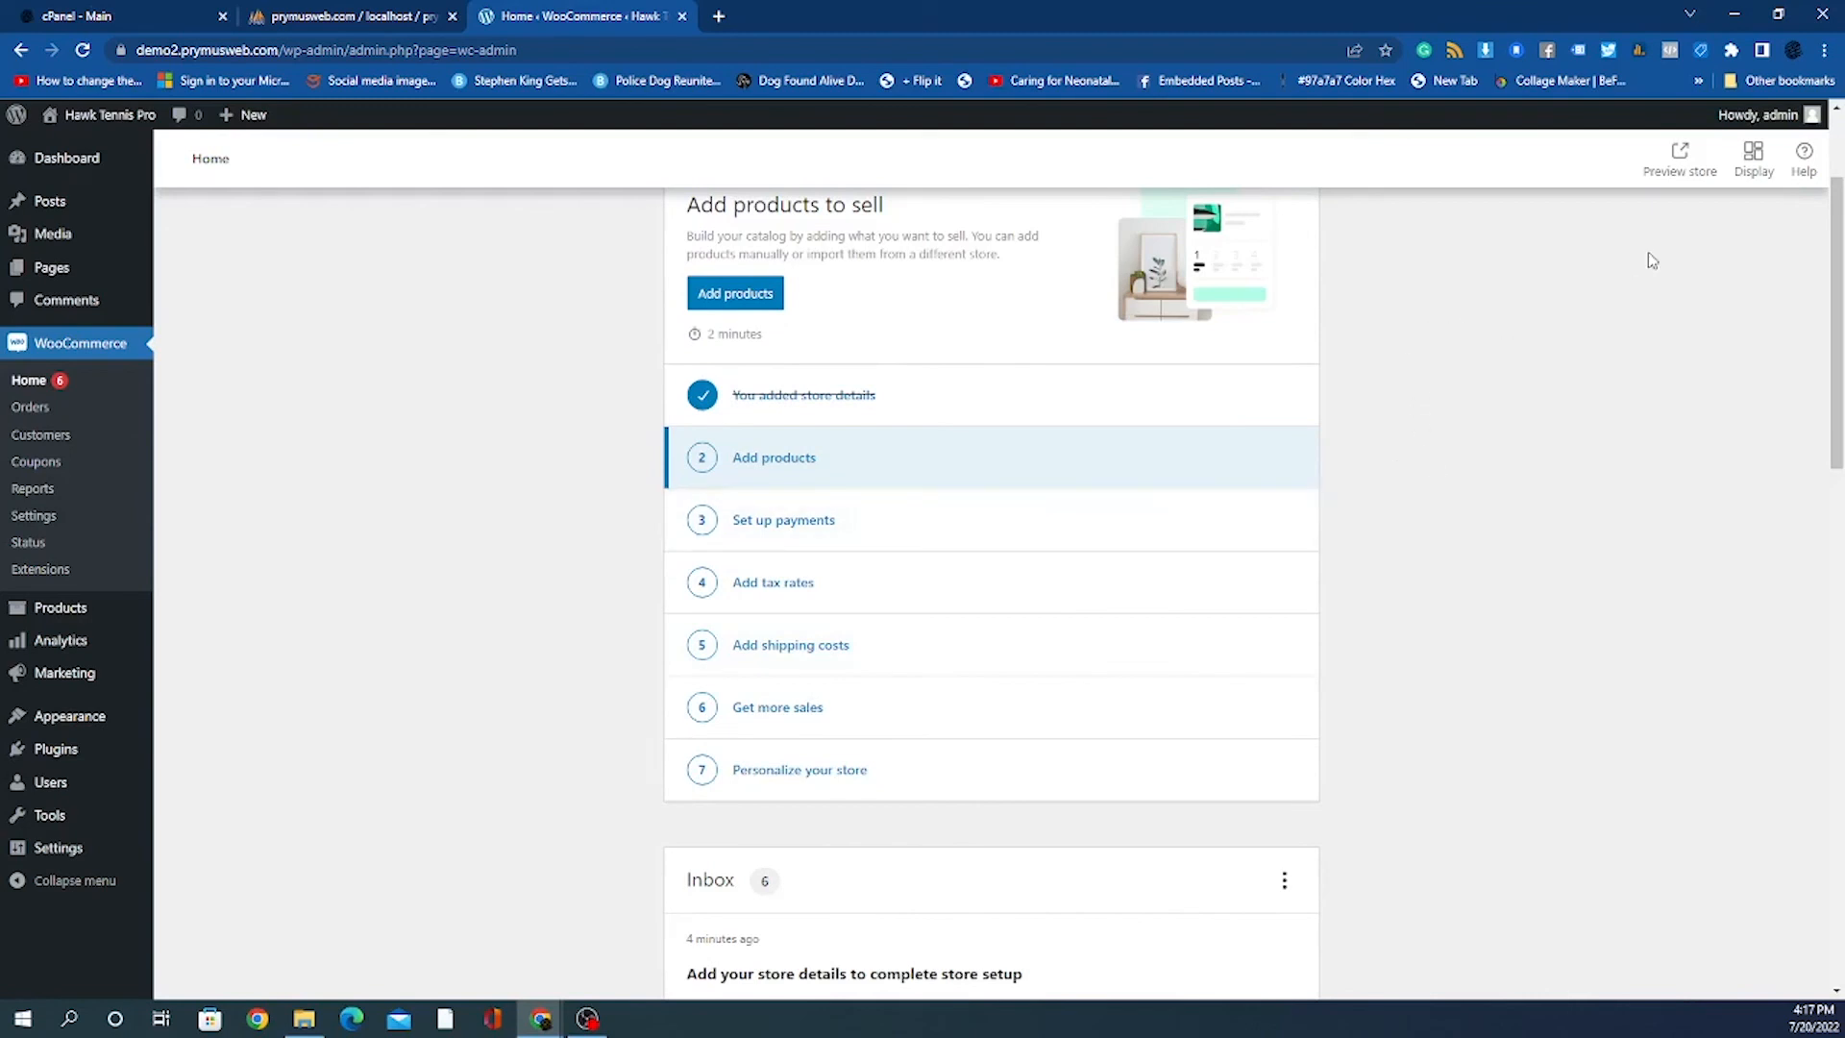
pyautogui.scroll(-6, 1617, 288)
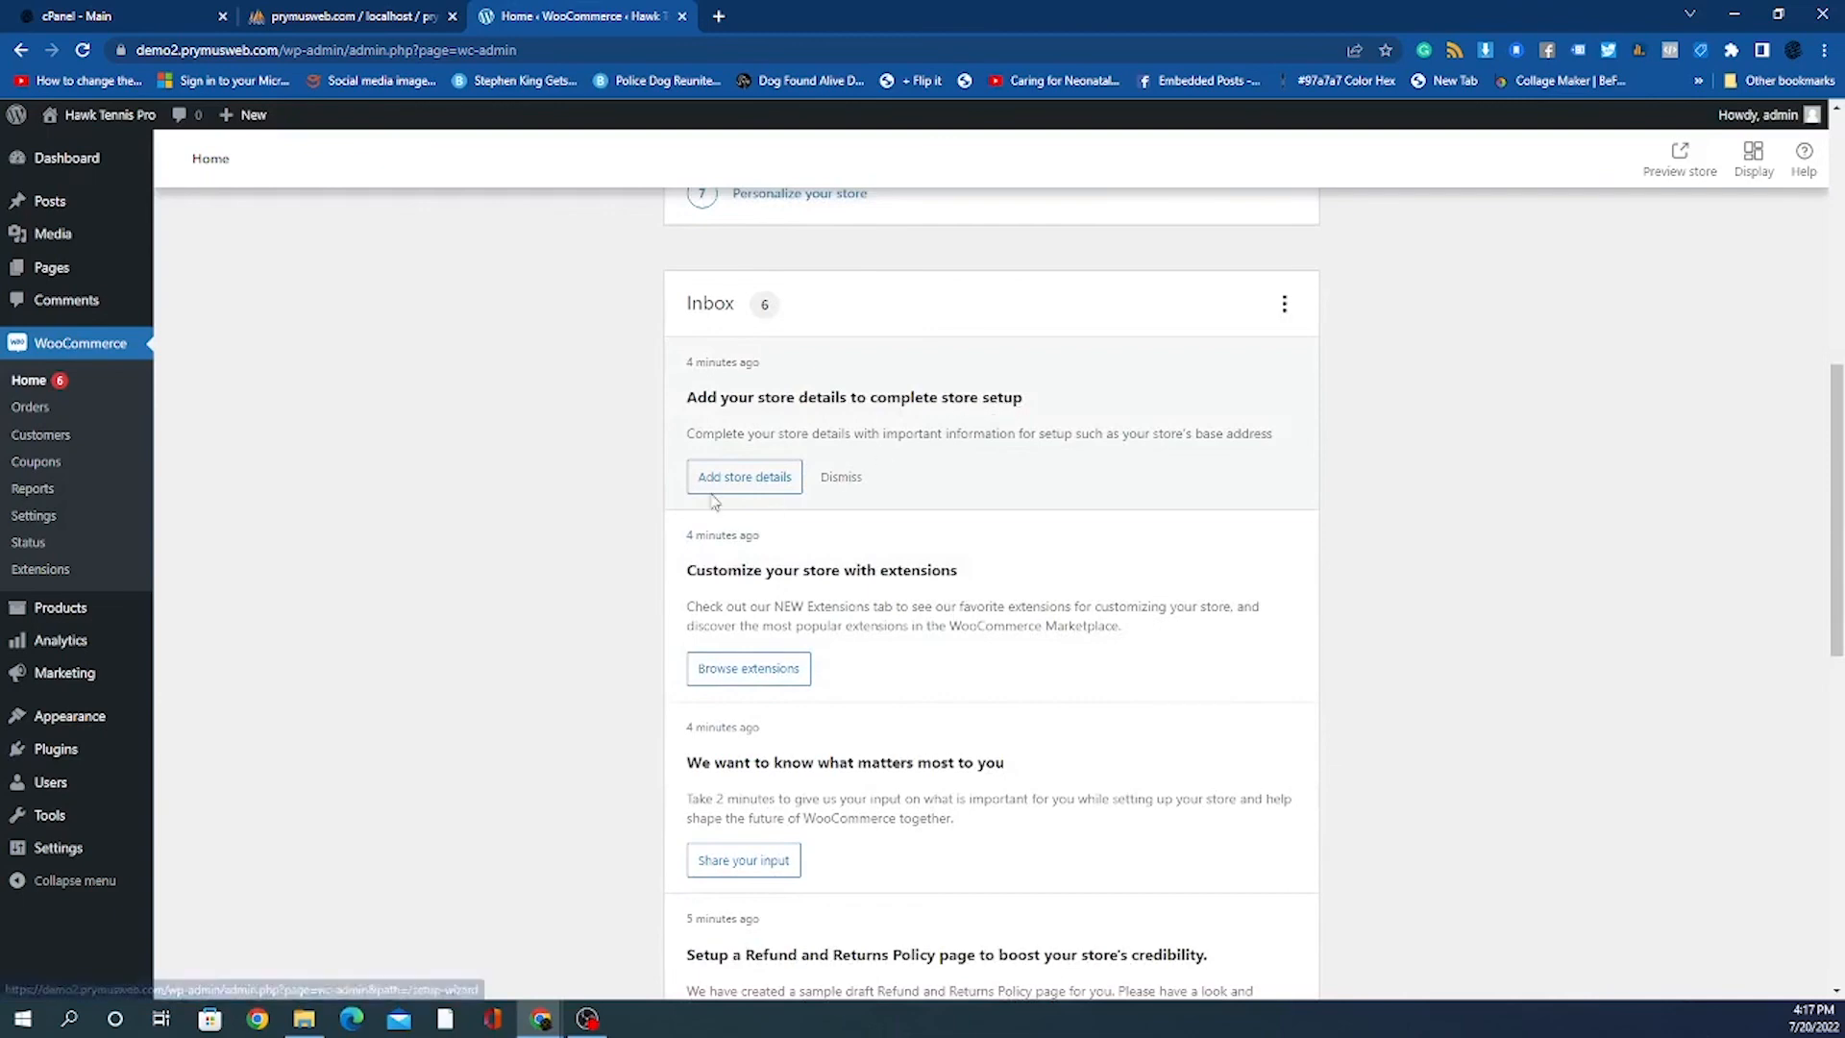
pyautogui.scroll(-1, 769, 595)
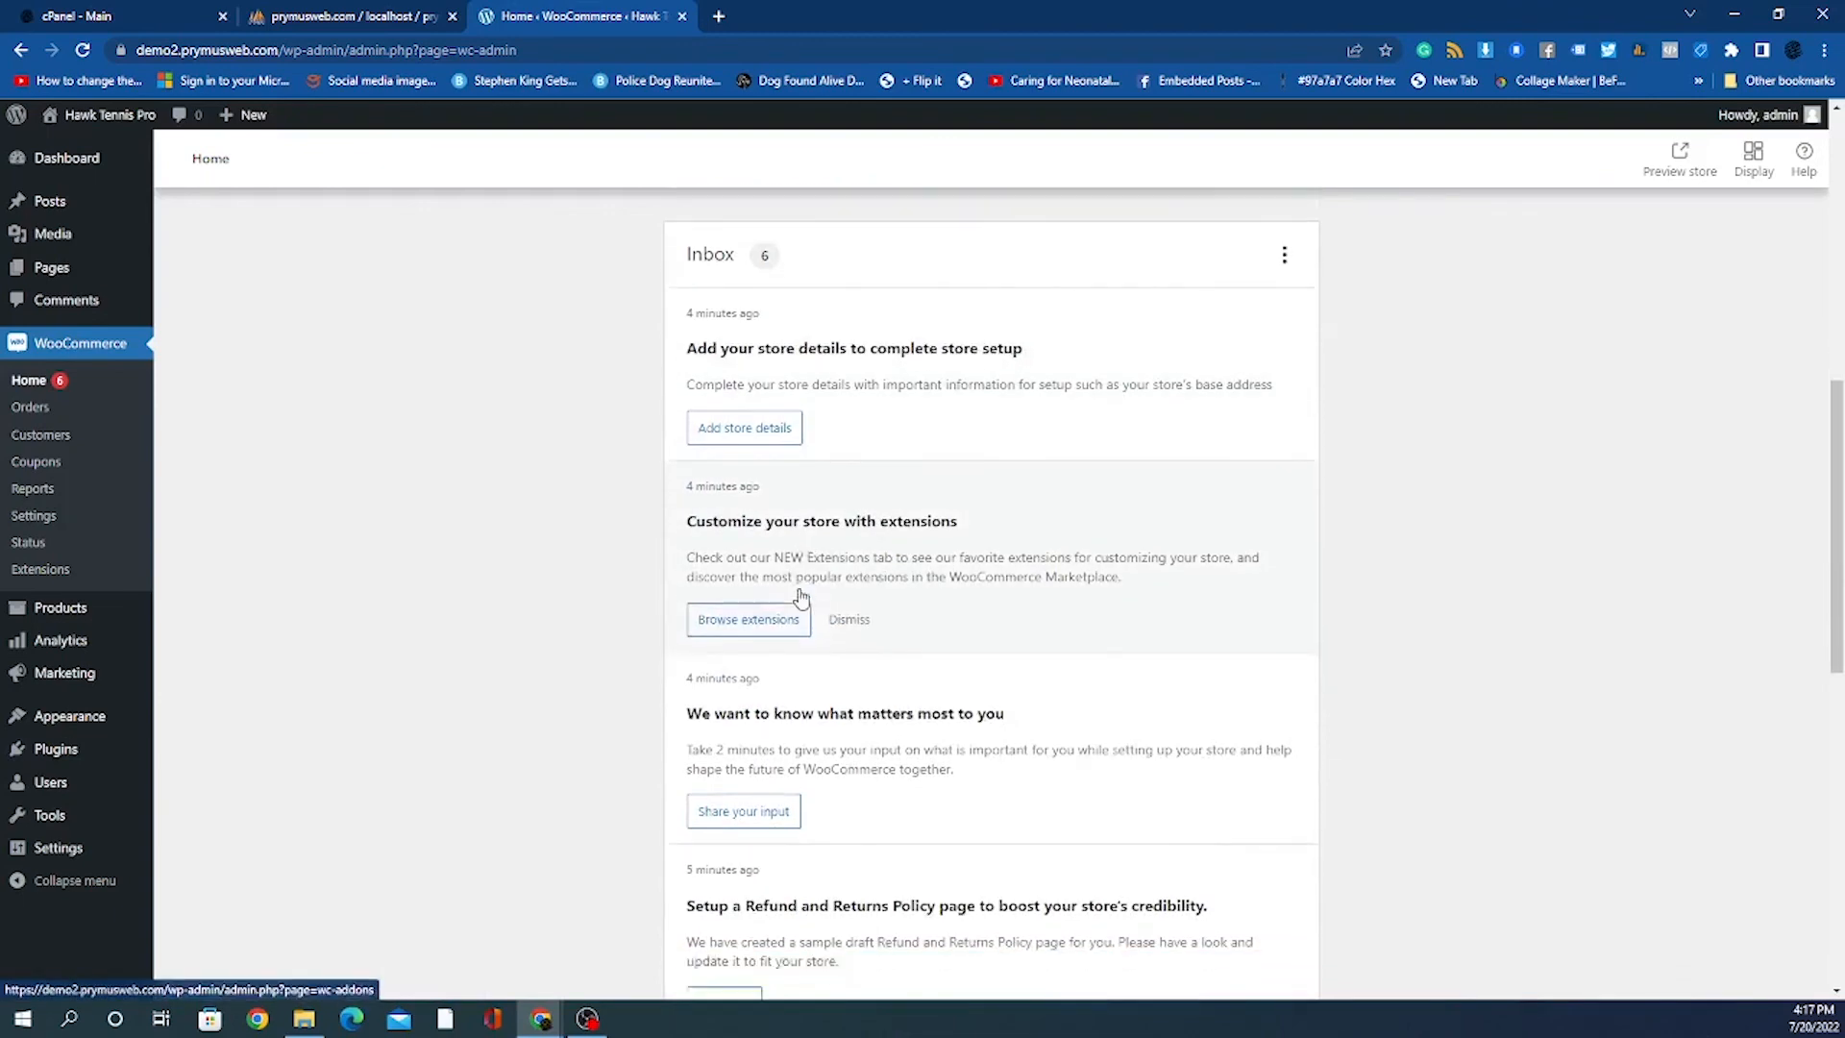
pyautogui.scroll(1, 788, 571)
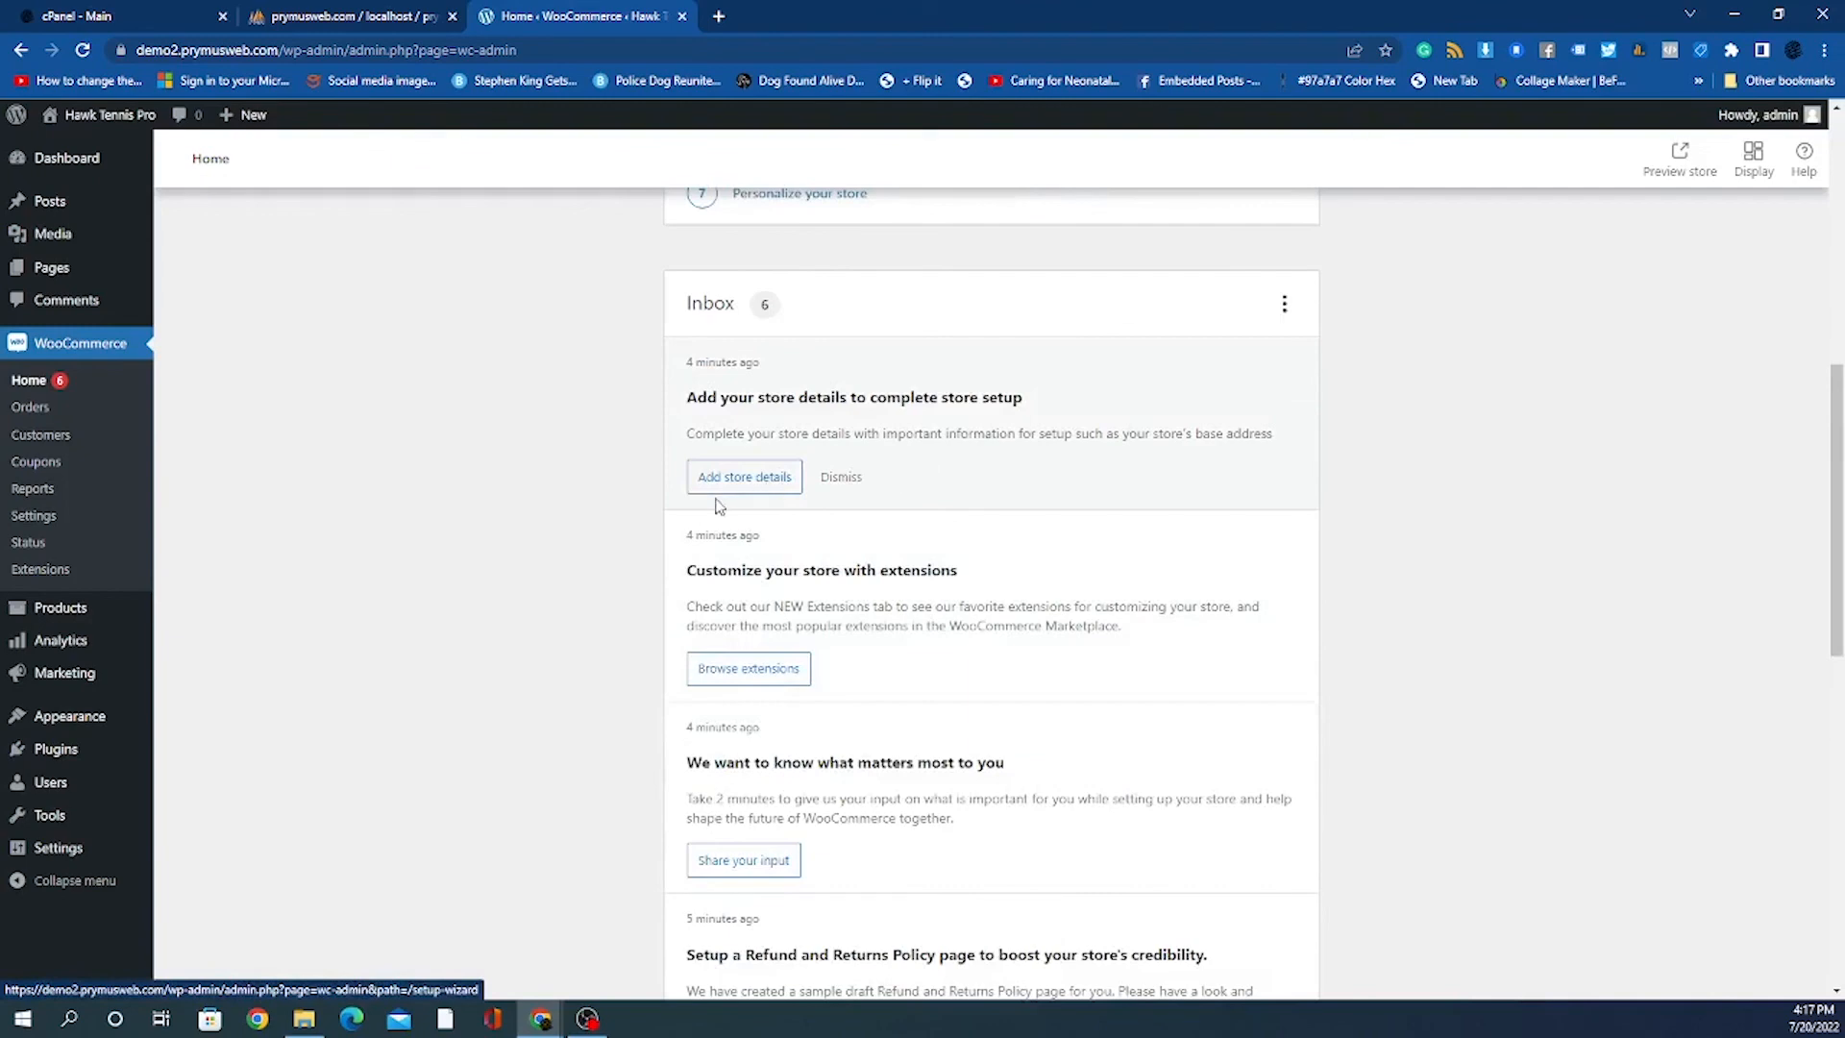
pyautogui.scroll(-1, 803, 534)
pyautogui.scroll(-2, 759, 495)
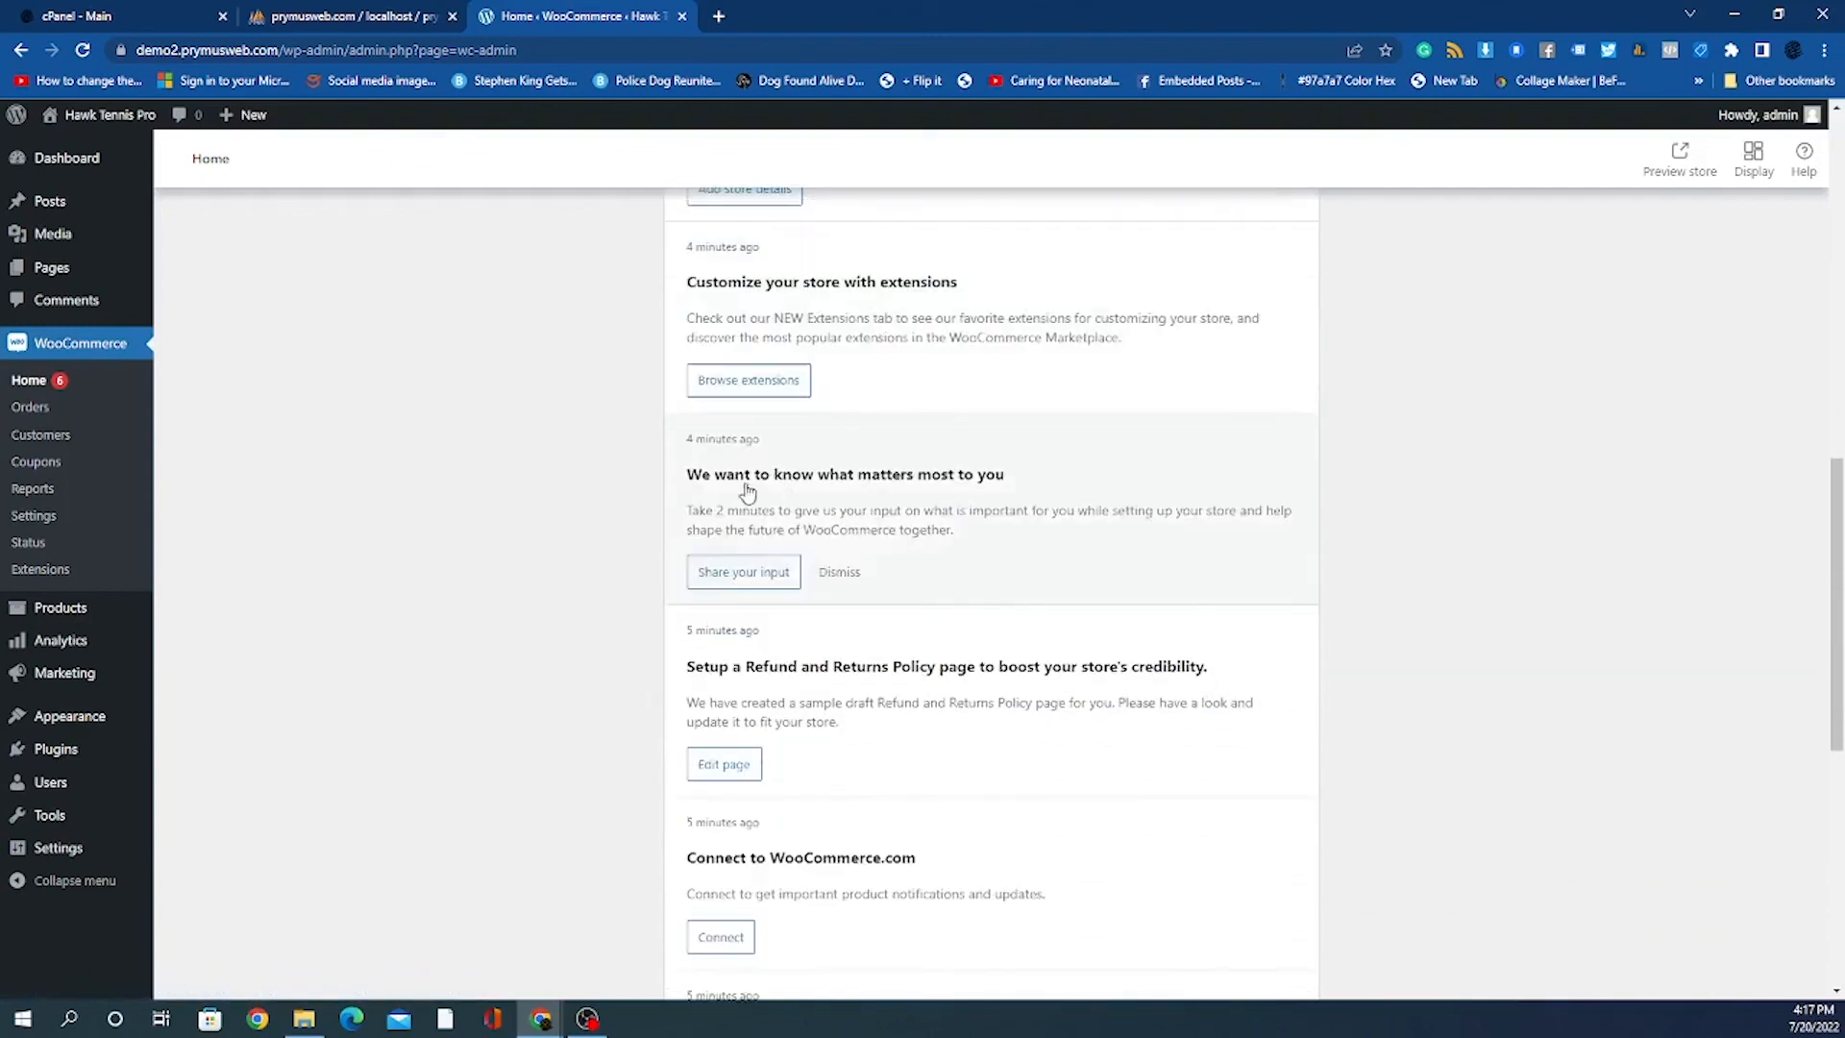
pyautogui.scroll(-6, 769, 494)
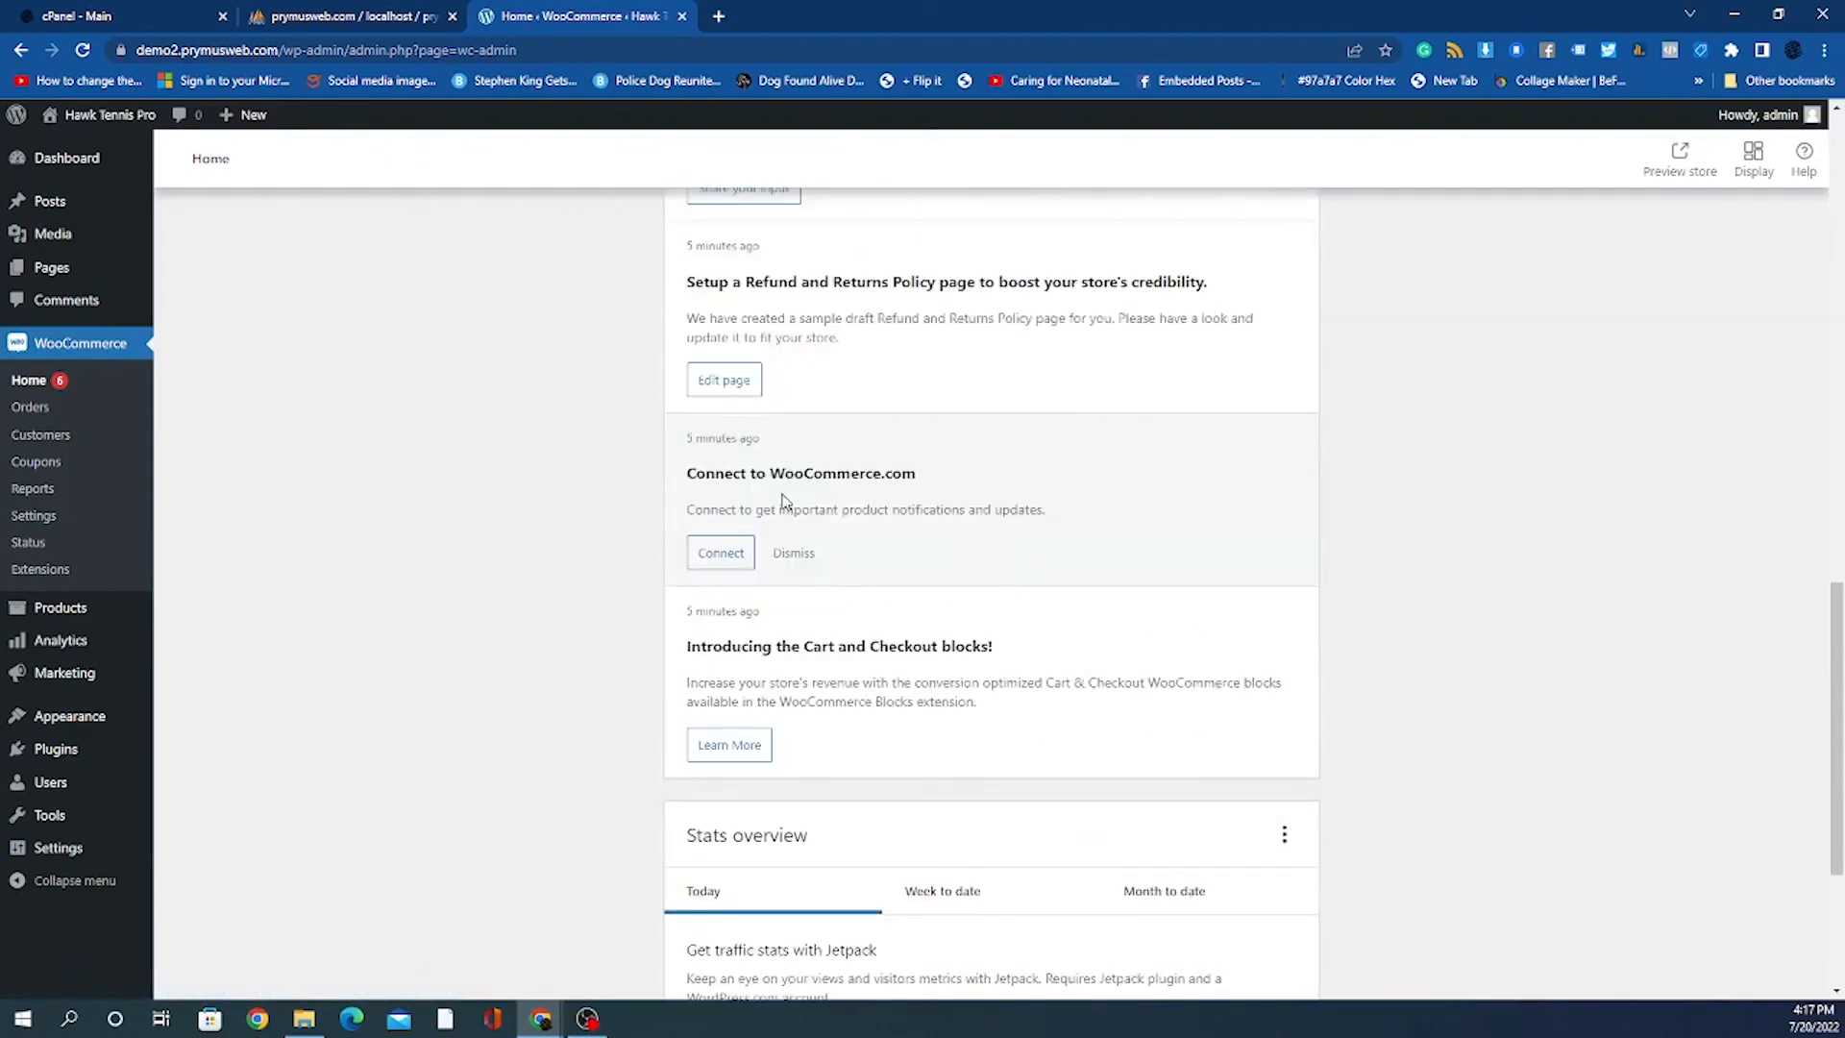
pyautogui.scroll(-1, 783, 499)
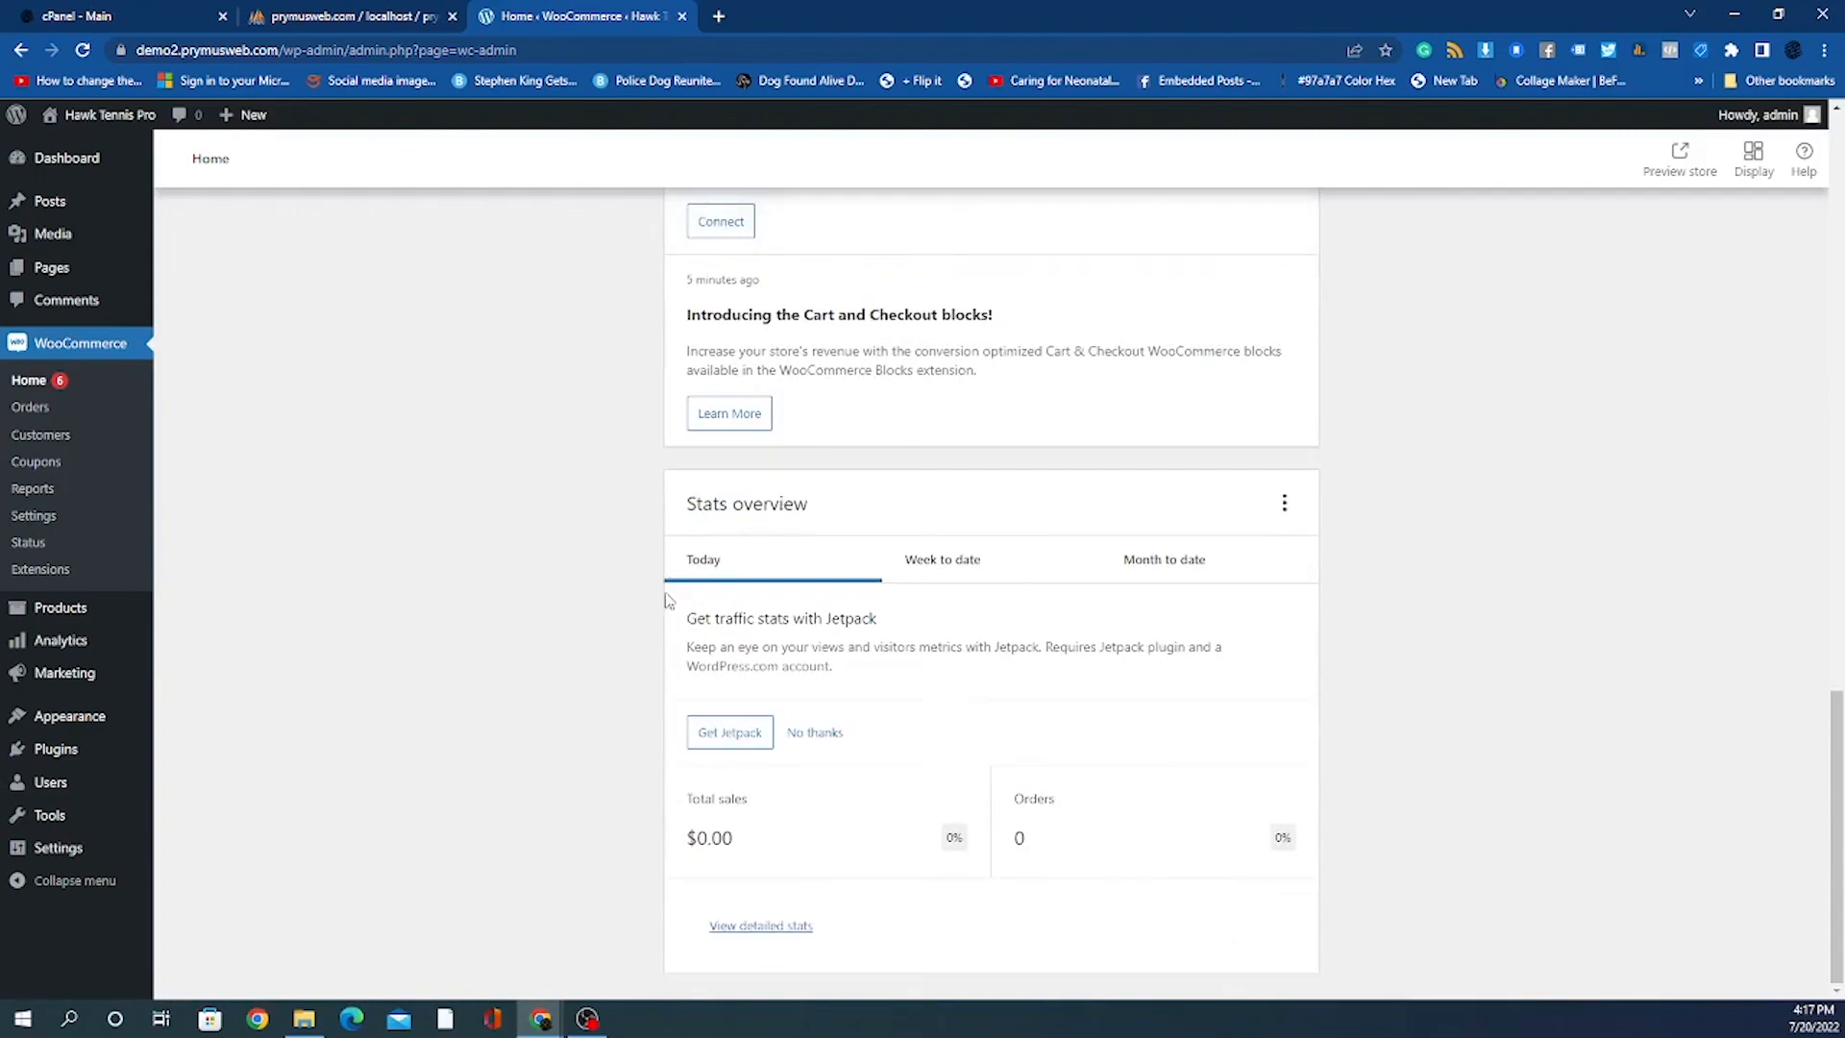
pyautogui.scroll(4, 671, 588)
pyautogui.scroll(15, 663, 581)
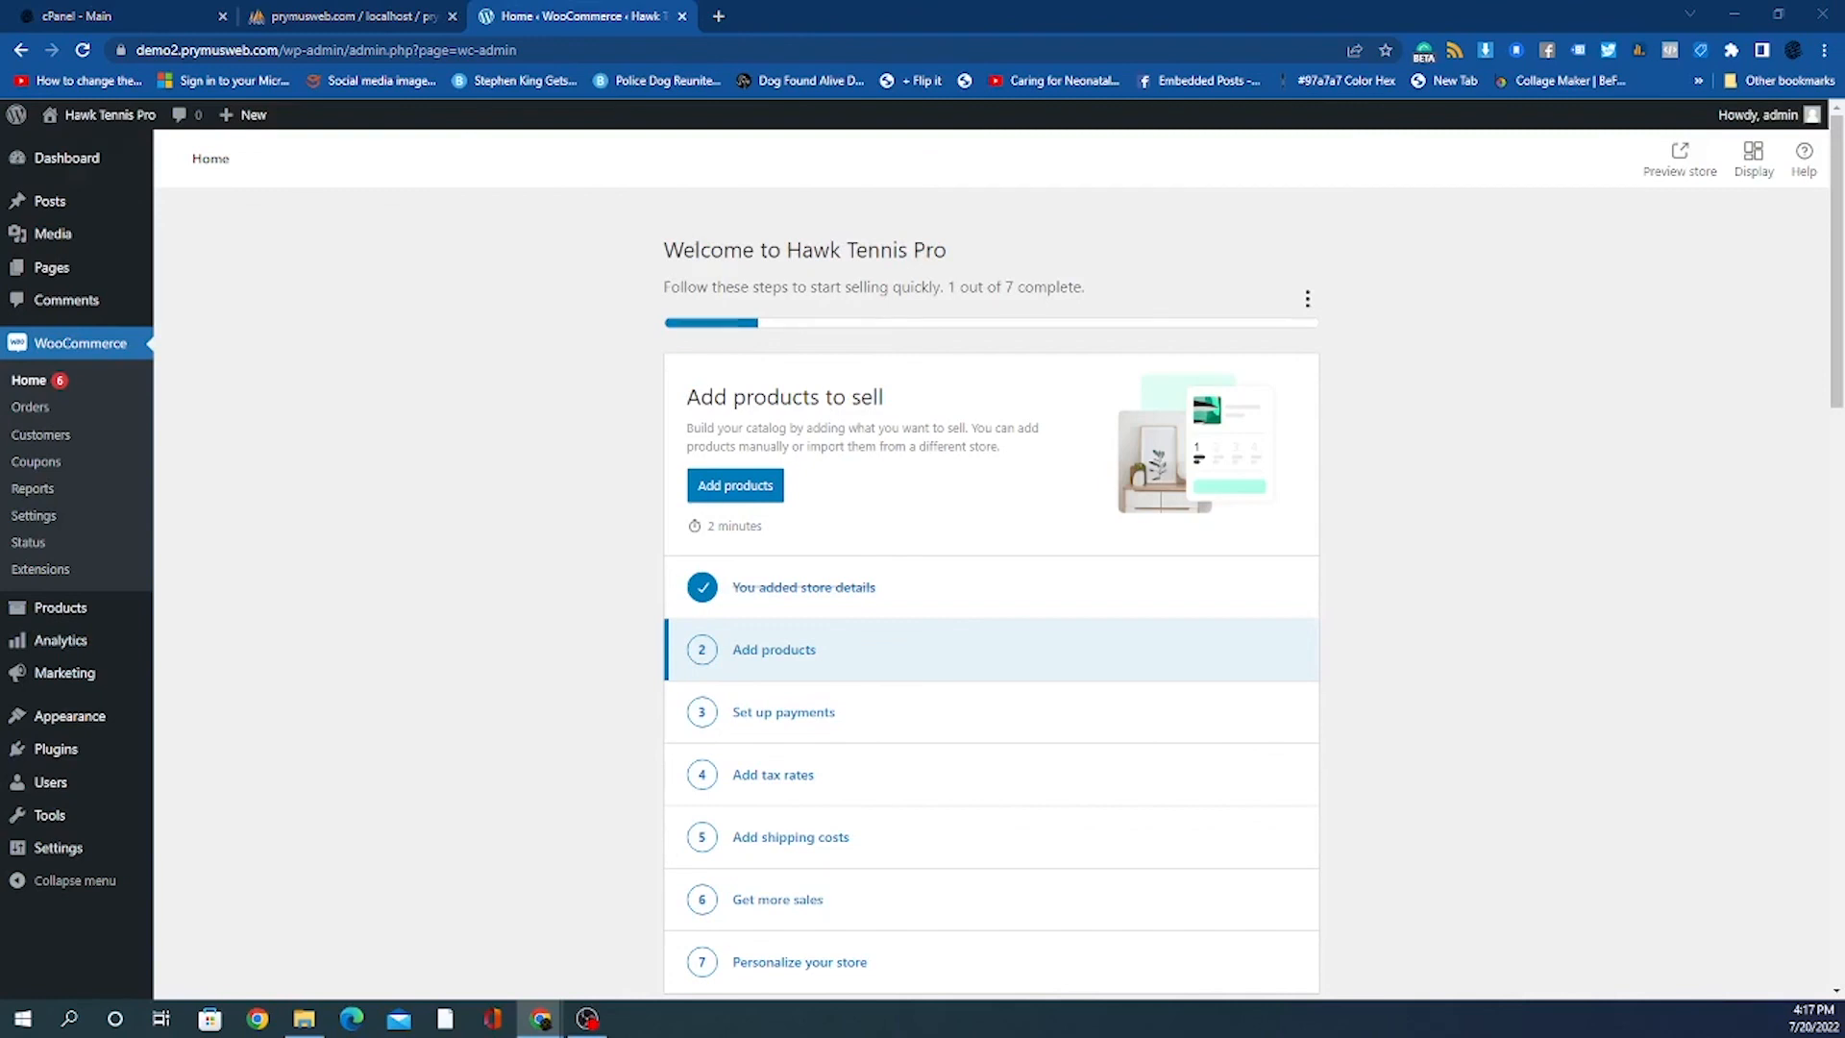
pyautogui.scroll(-2, 850, 668)
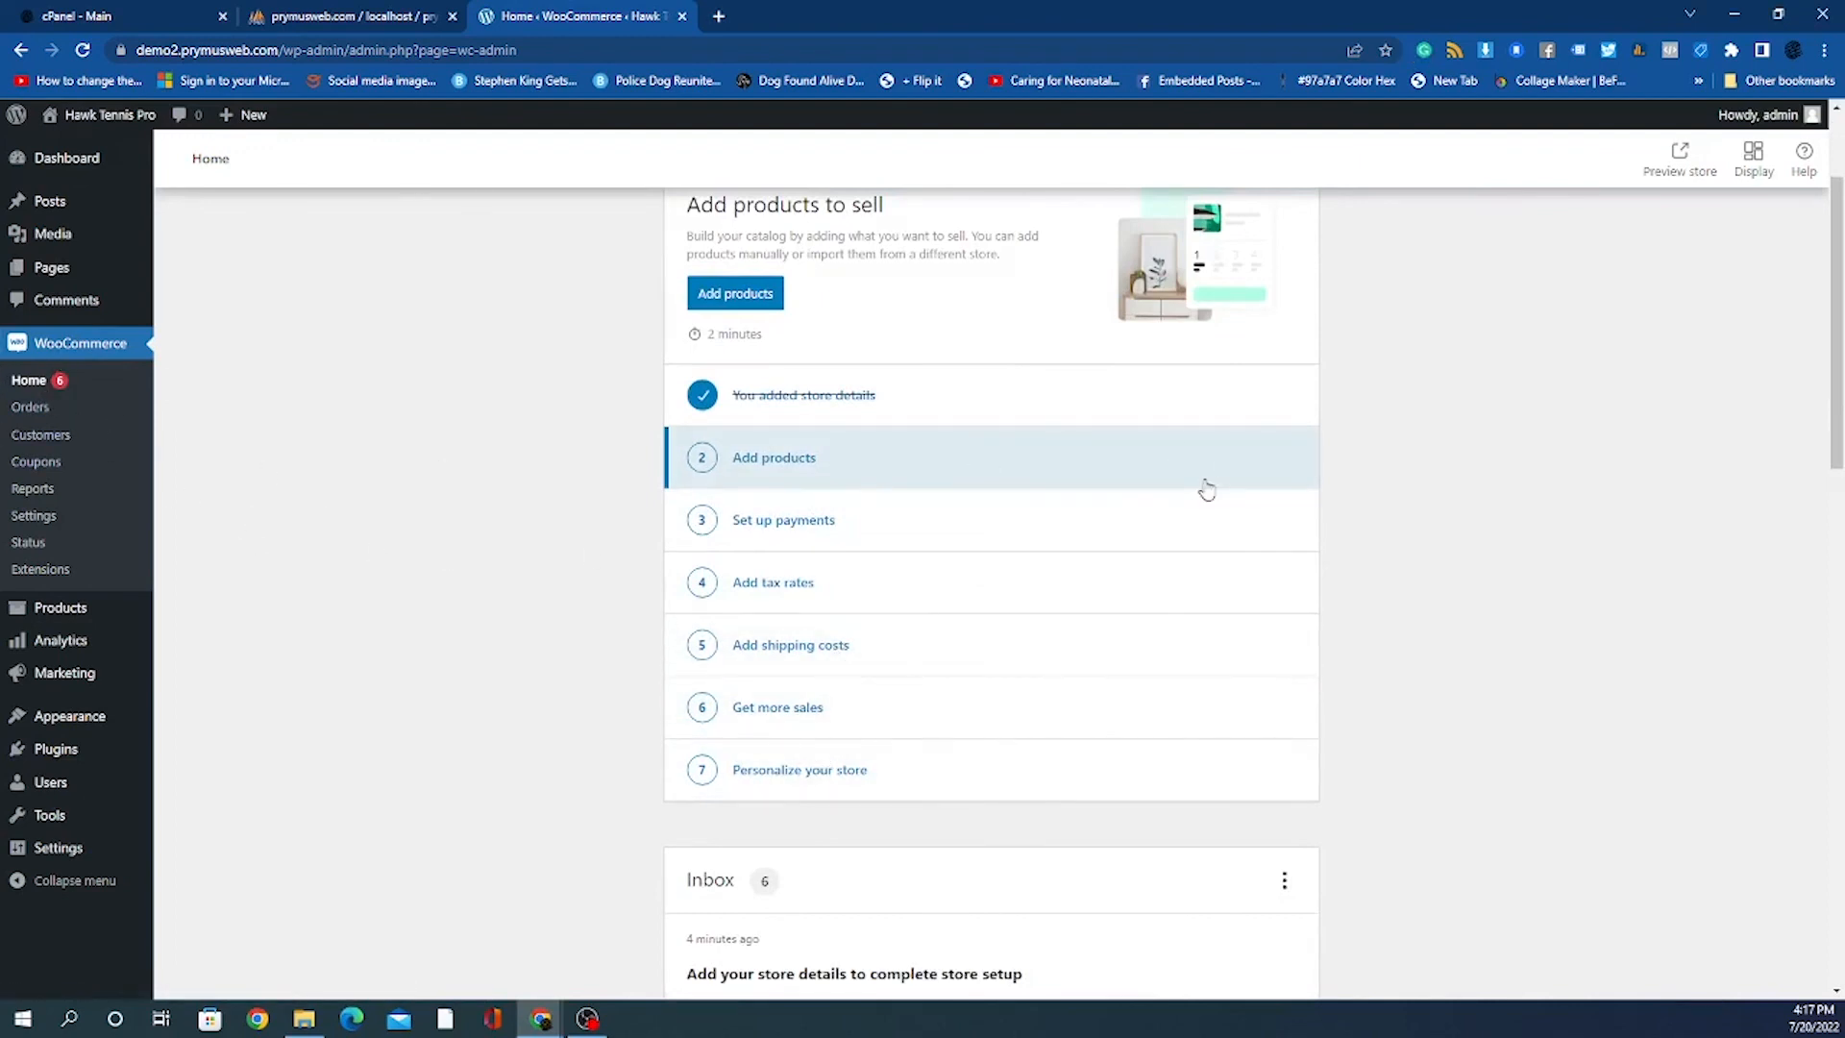
pyautogui.scroll(2, 1202, 486)
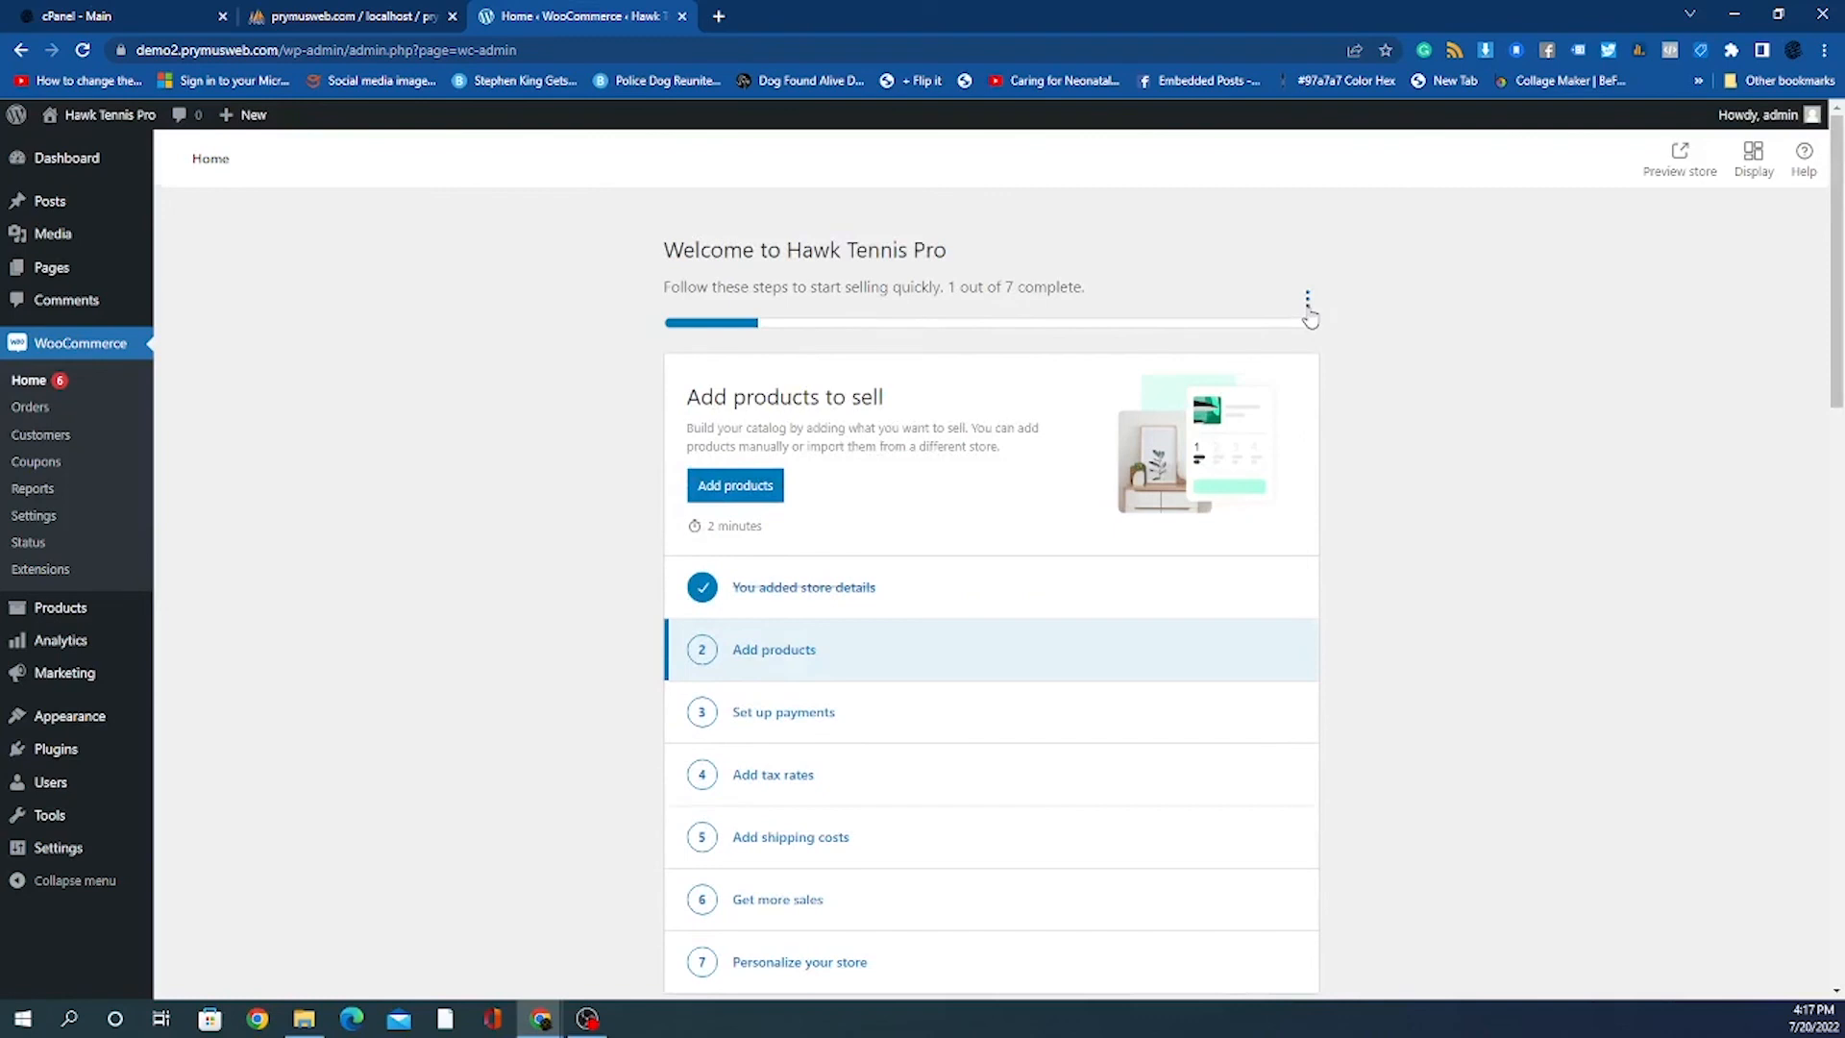